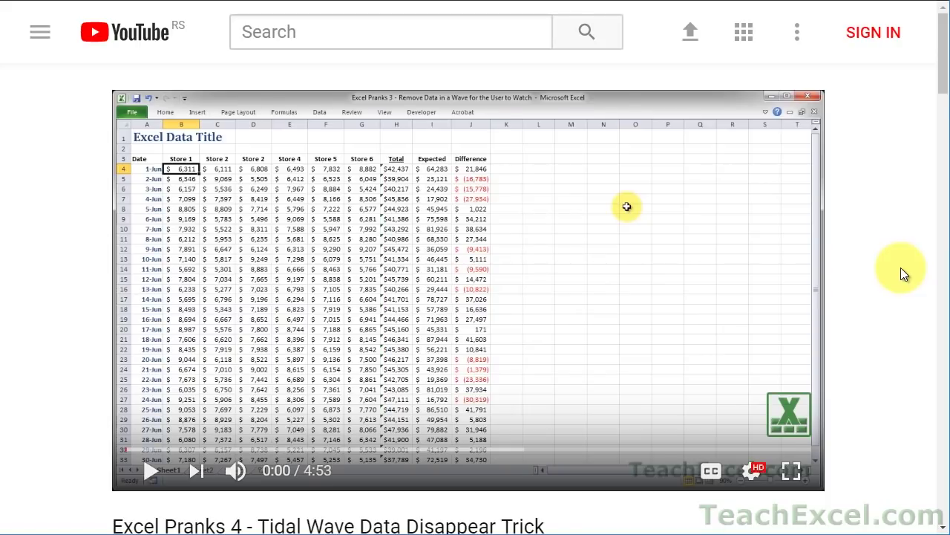
Like the Excel Pranks 4 video and subscribe to the TeachExcel channel with its notification bell.
{"action": "scroll", "coordinate": [901, 267], "scroll_direction": "down", "scroll_amount": 5}
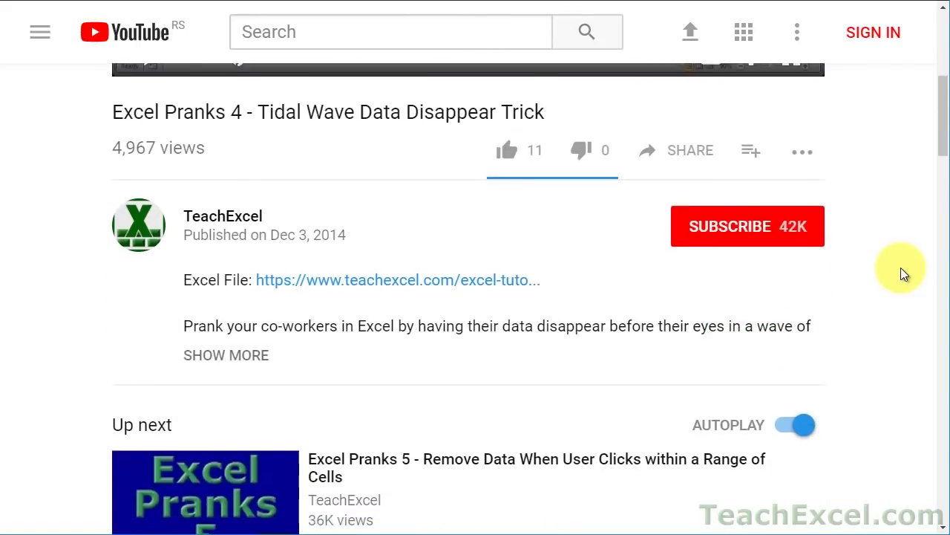
{"action": "left_click", "coordinate": [339, 290]}
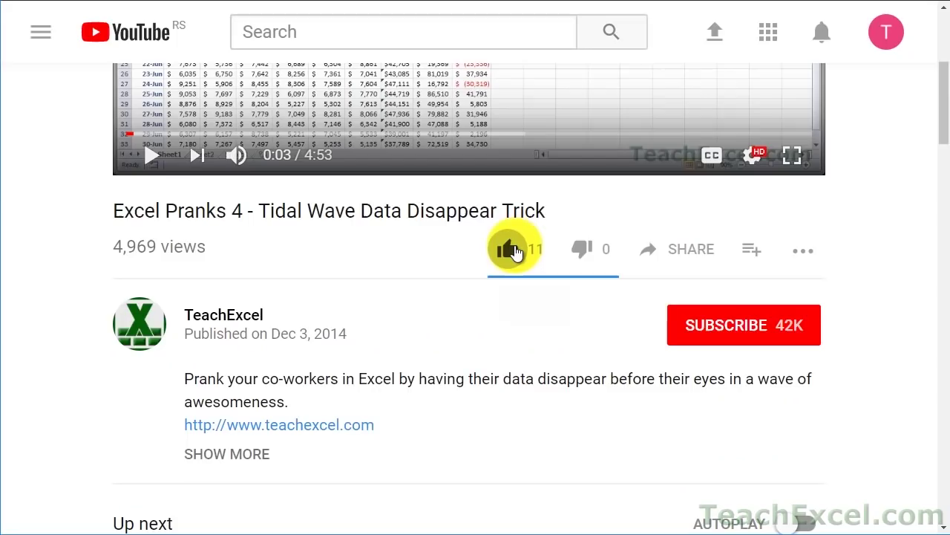
{"action": "left_click", "coordinate": [515, 253]}
{"action": "left_click", "coordinate": [698, 322]}
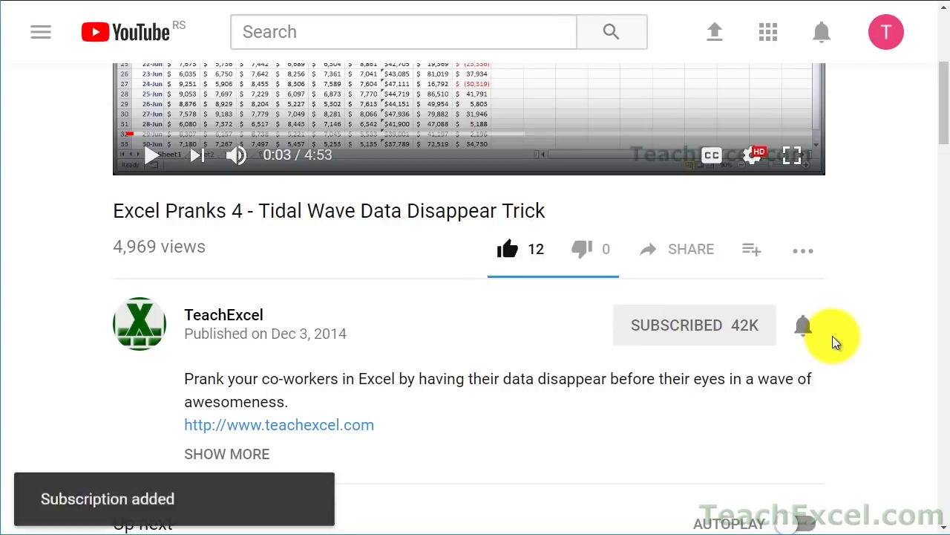
{"action": "left_click", "coordinate": [808, 332]}
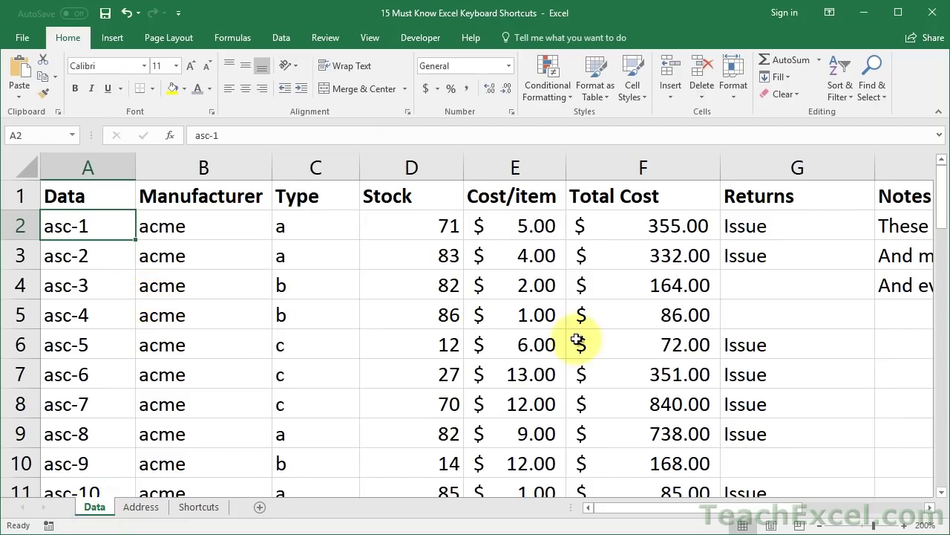
Switch to the Excel workbook and zoom the Data sheet out to 120% to view the Type, Manufacturer and Returns table.
{"action": "left_click", "coordinate": [820, 525]}
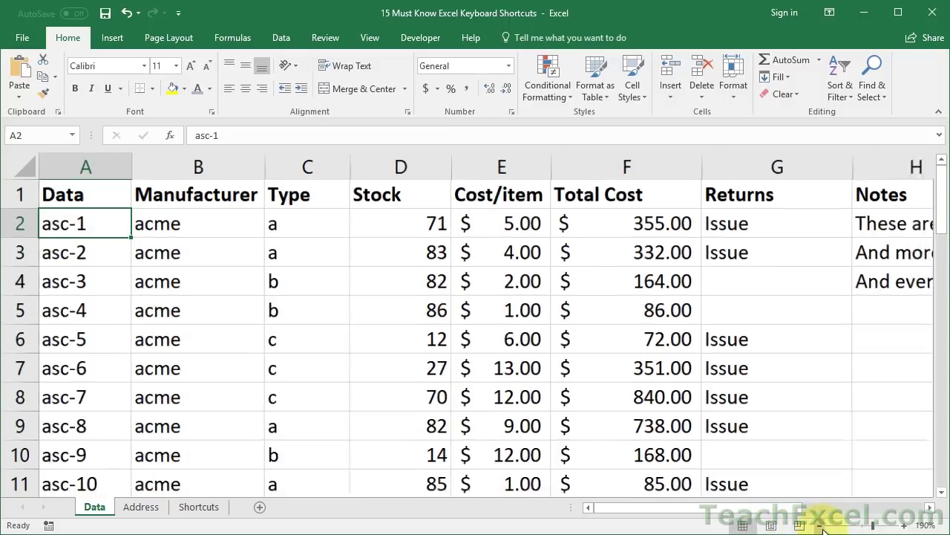
{"action": "left_click", "coordinate": [821, 526]}
{"action": "left_click", "coordinate": [820, 525]}
{"action": "left_click", "coordinate": [820, 525]}
{"action": "left_click", "coordinate": [820, 524]}
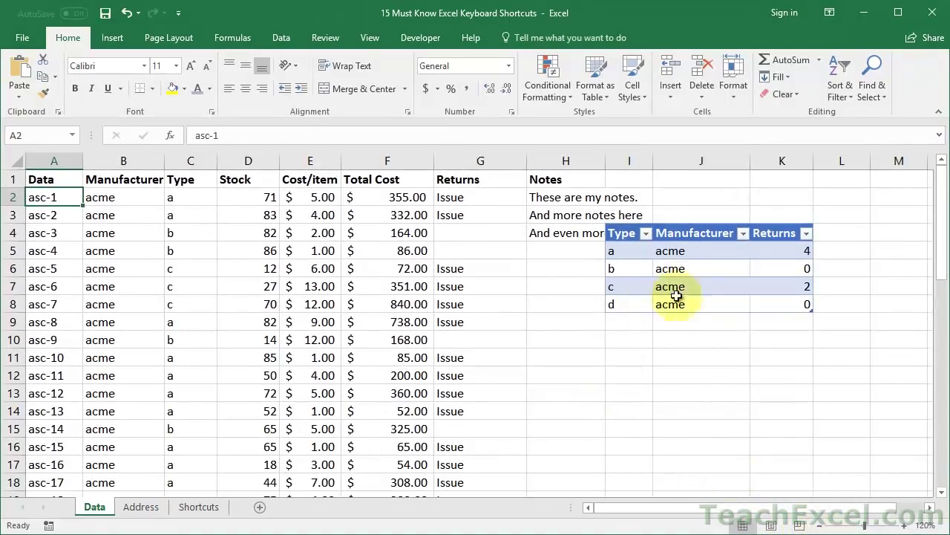
{"action": "left_click", "coordinate": [700, 257]}
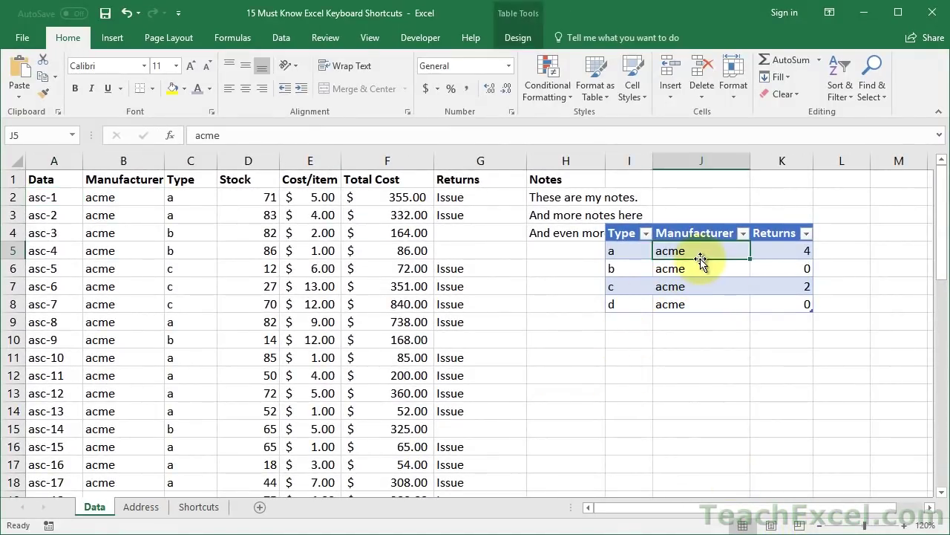
Select cell A1 on the Data sheet and set the sheet zoom to 220%.
{"action": "left_click", "coordinate": [43, 179]}
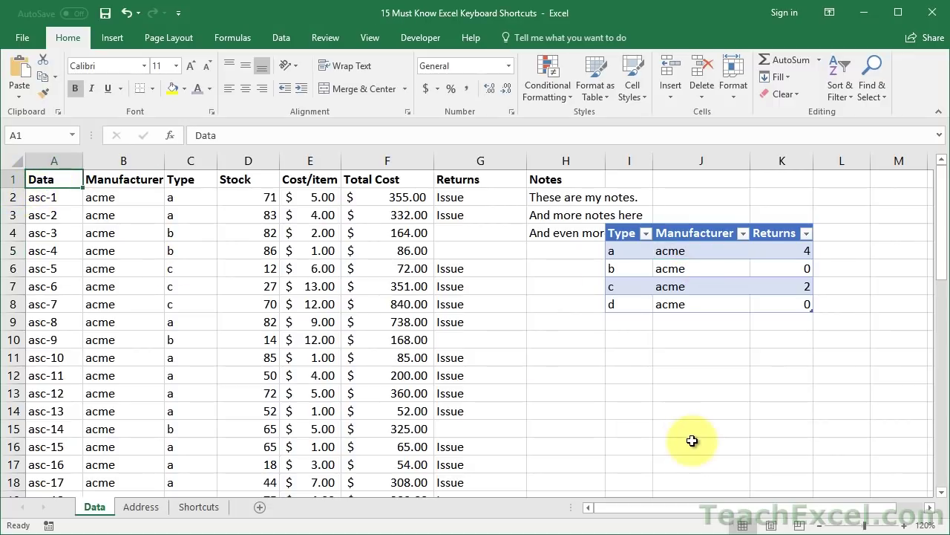
{"action": "left_click", "coordinate": [905, 525]}
{"action": "left_click", "coordinate": [904, 525]}
{"action": "left_click", "coordinate": [904, 525]}
{"action": "left_click", "coordinate": [904, 525]}
{"action": "left_click", "coordinate": [904, 525]}
{"action": "left_click", "coordinate": [904, 525]}
{"action": "left_click", "coordinate": [905, 525]}
{"action": "left_click", "coordinate": [904, 525]}
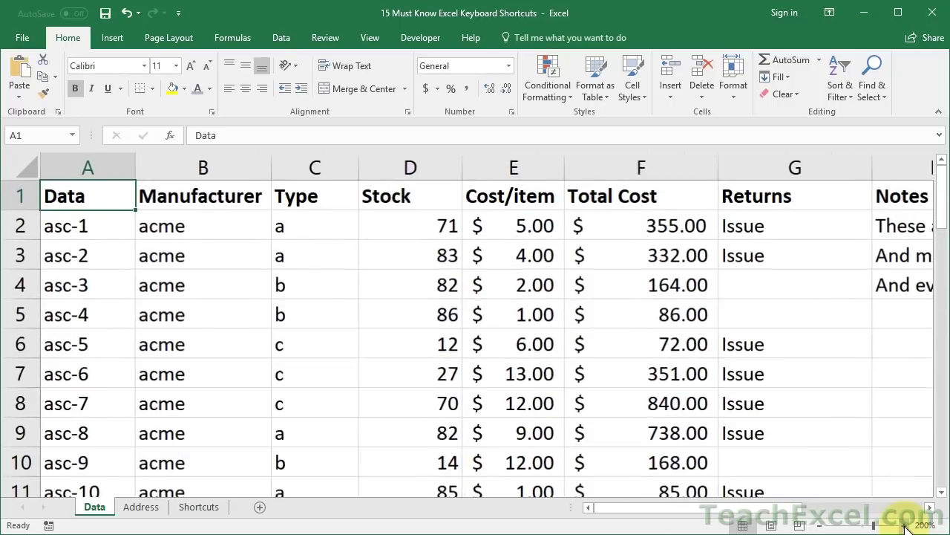
{"action": "left_click", "coordinate": [904, 525]}
{"action": "left_click", "coordinate": [904, 525]}
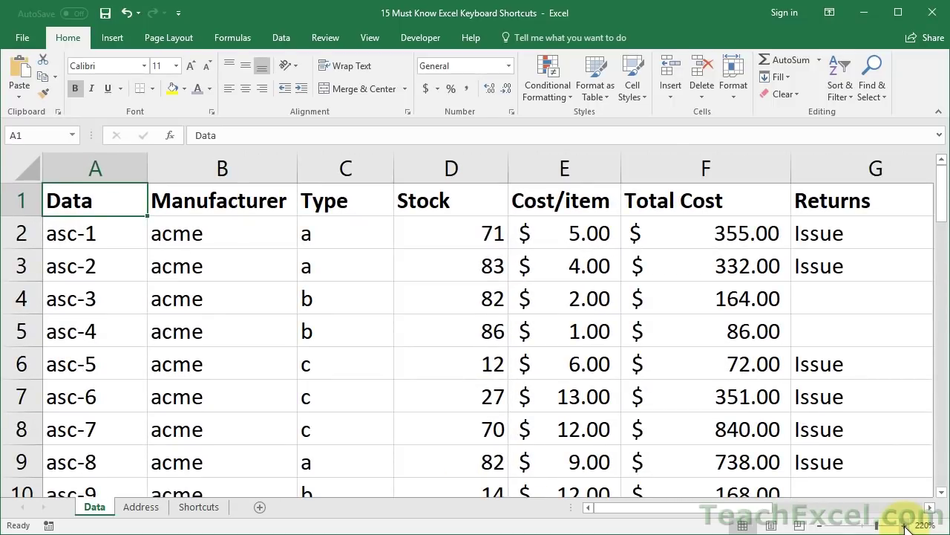
Jump between the edges of the data, from A1 to H1 and back, and around through A50, G50 and G1 to A1.
{"action": "key", "text": "ctrl+Right"}
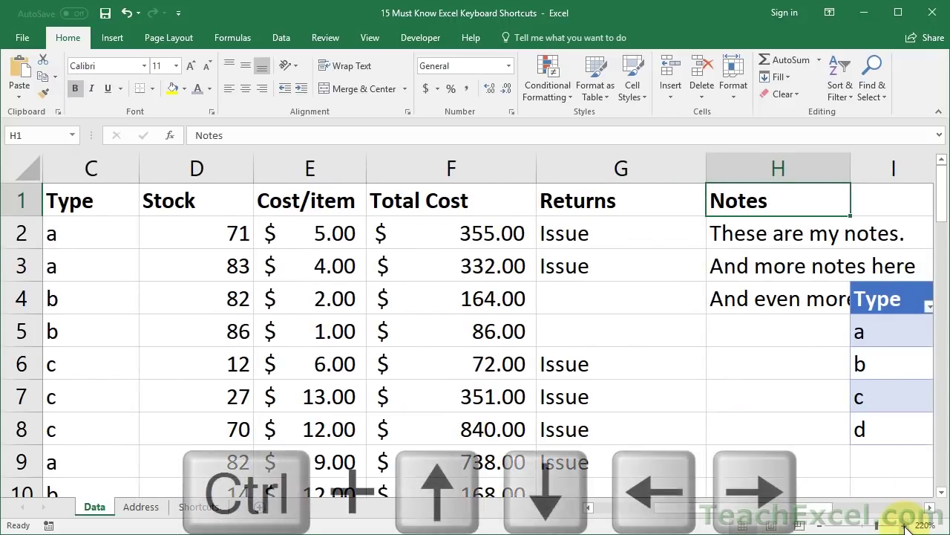
{"action": "key", "text": "ctrl+Left"}
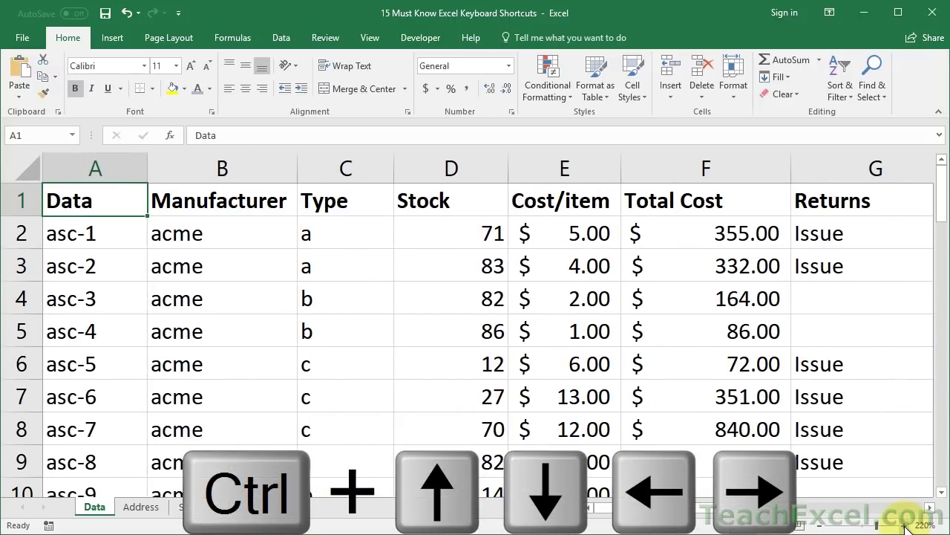
{"action": "key", "text": "ctrl+Down"}
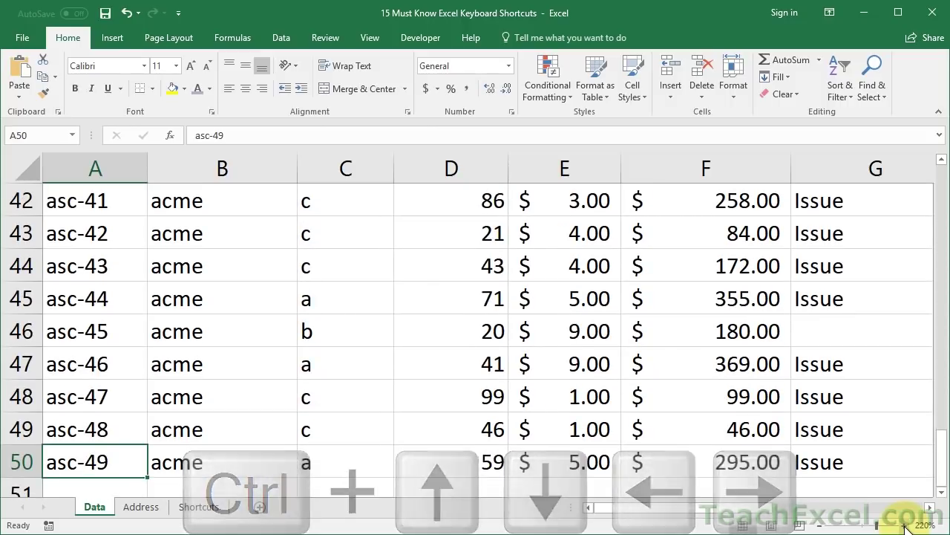
{"action": "key", "text": "ctrl+Right"}
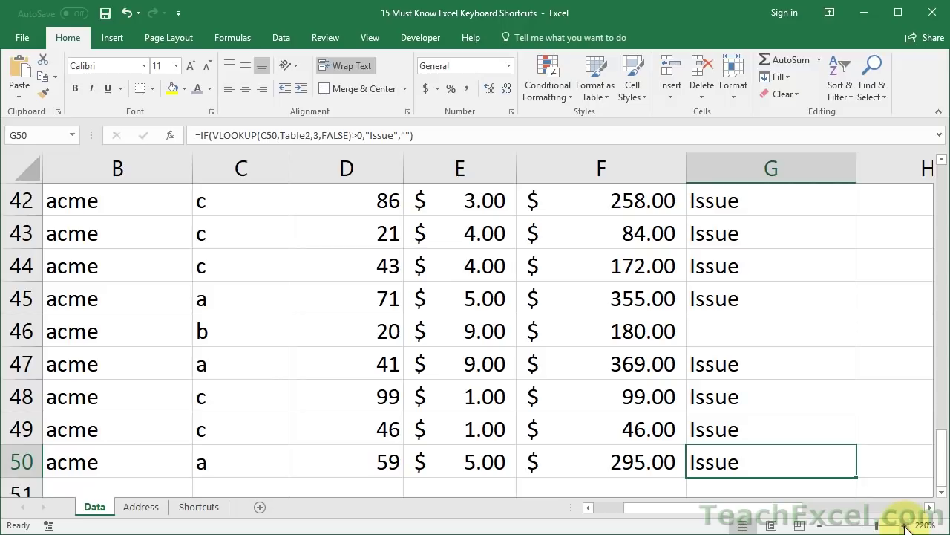
{"action": "key", "text": "ctrl+Up"}
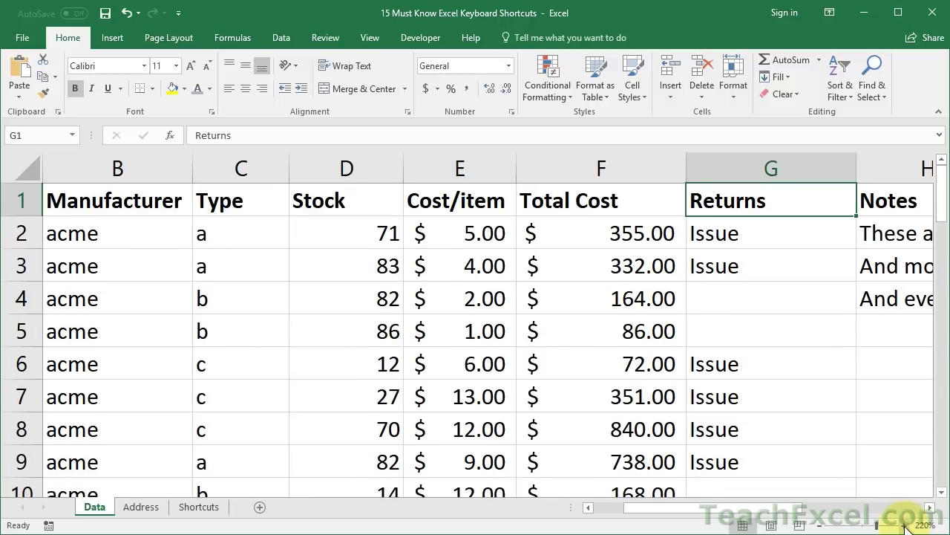
{"action": "key", "text": "ctrl+Left"}
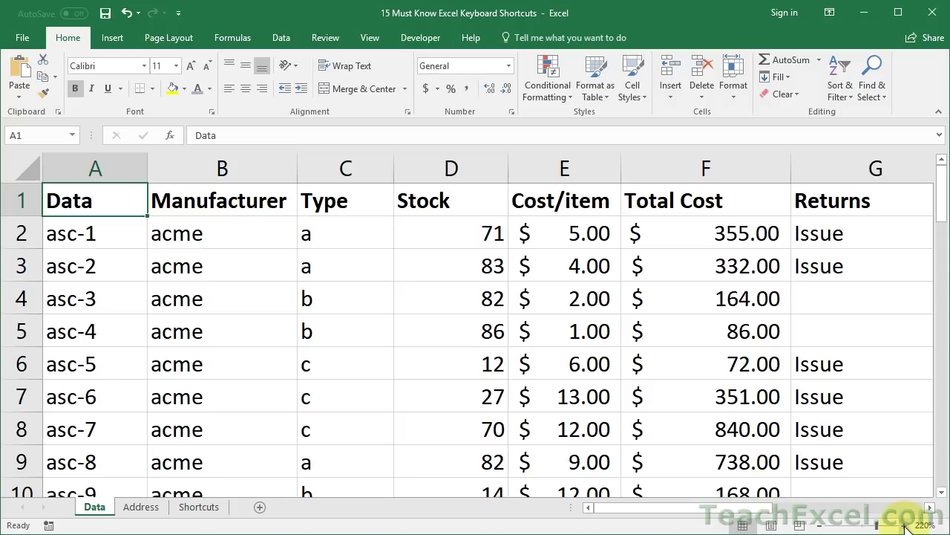
Clear the contents of cell A5 and move back up to cell A1.
{"action": "left_click", "coordinate": [87, 332]}
{"action": "key", "text": "Delete"}
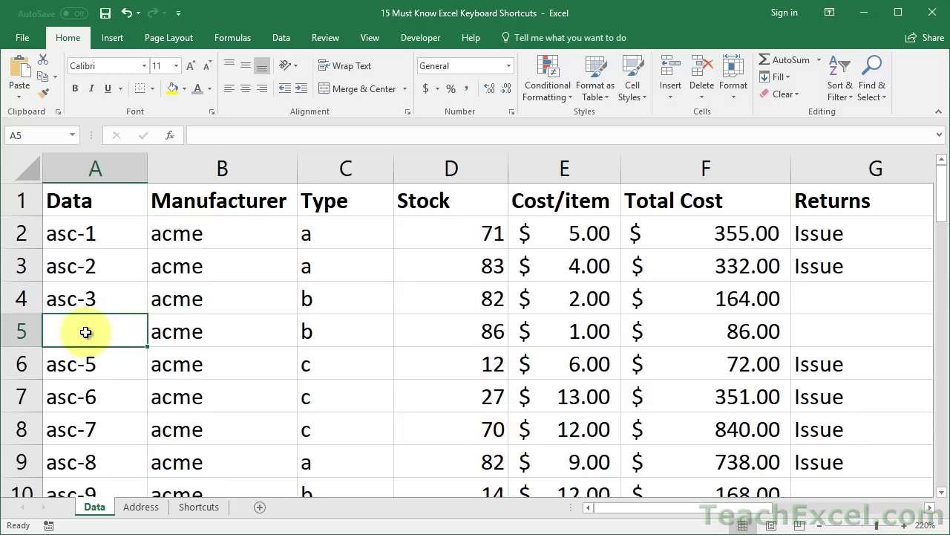
{"action": "key", "text": "Up"}
{"action": "key", "text": "Up"}
{"action": "key", "text": "Up"}
{"action": "key", "text": "Up"}
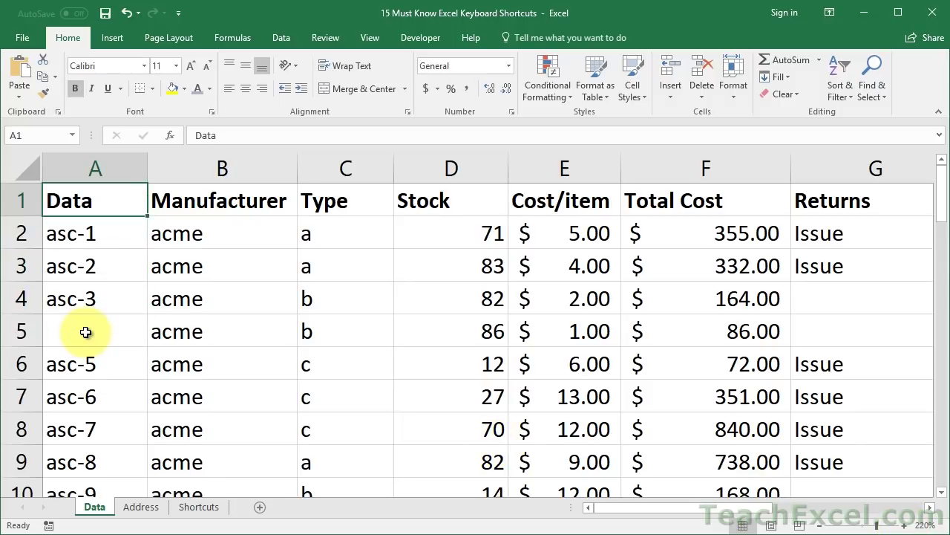
Jump down column A across the empty cell to the last entry in A50, and jump back up to A1.
{"action": "key", "text": "ctrl+Down"}
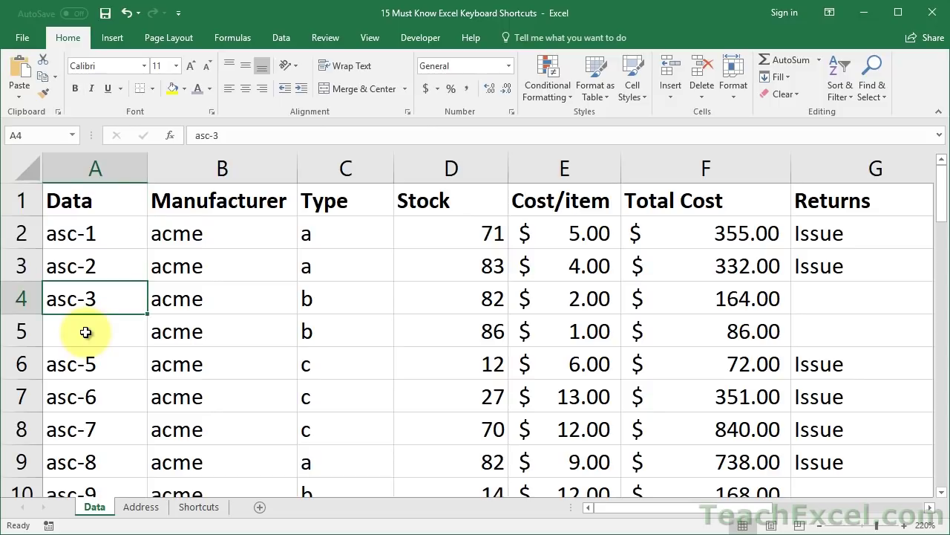
{"action": "key", "text": "ctrl+Down"}
{"action": "key", "text": "ctrl+Down"}
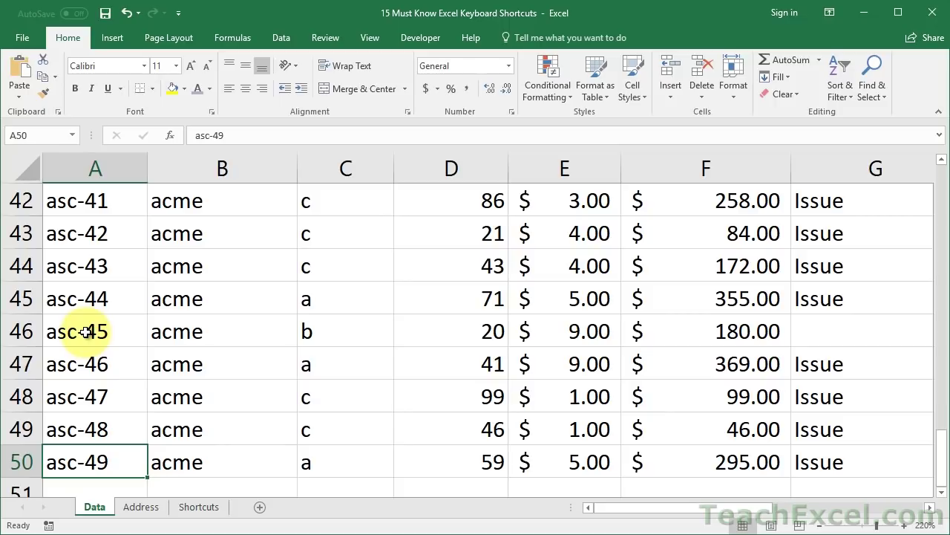
{"action": "key", "text": "ctrl+Up"}
{"action": "key", "text": "ctrl+Up"}
{"action": "key", "text": "ctrl+Up"}
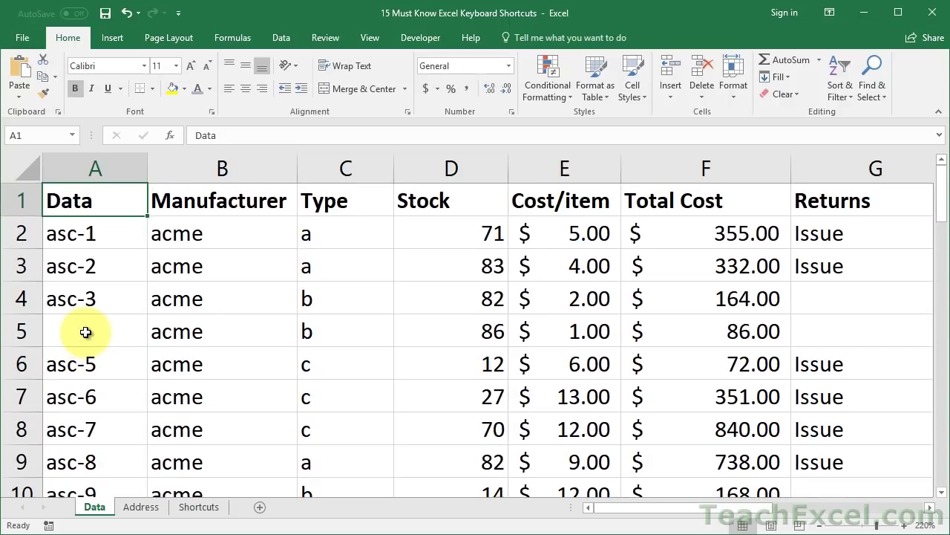
Undo the clearing of cell A5 and move back up to cell A1.
{"action": "key", "text": "ctrl+z"}
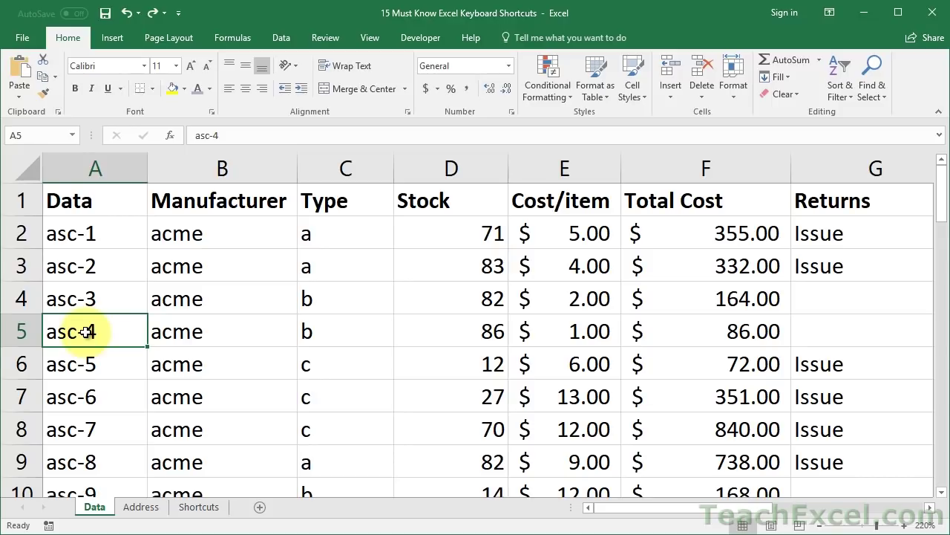
{"action": "key", "text": "Up"}
{"action": "key", "text": "Up"}
{"action": "key", "text": "Up"}
{"action": "key", "text": "Up"}
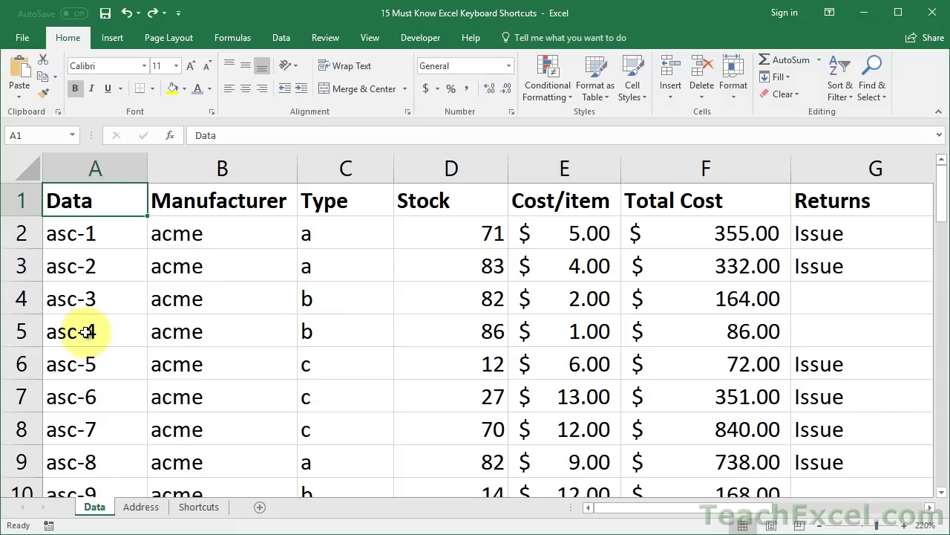
Select the column A data from A1 to A50, extend the selection to column H, and return to cell A1.
{"action": "key", "text": "ctrl+shift+Down"}
{"action": "key", "text": "ctrl+Home"}
{"action": "key", "text": "ctrl+shift+Down"}
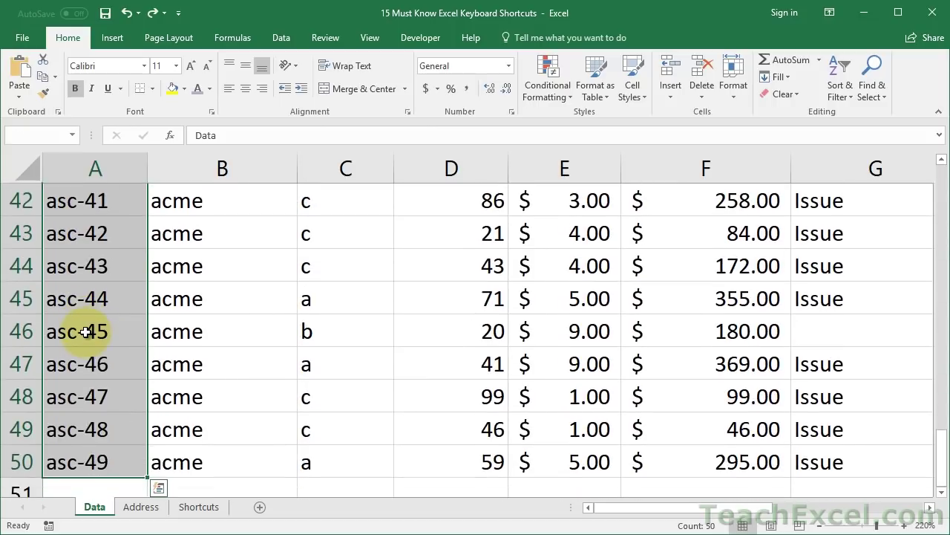
{"action": "key", "text": "ctrl+shift+Right"}
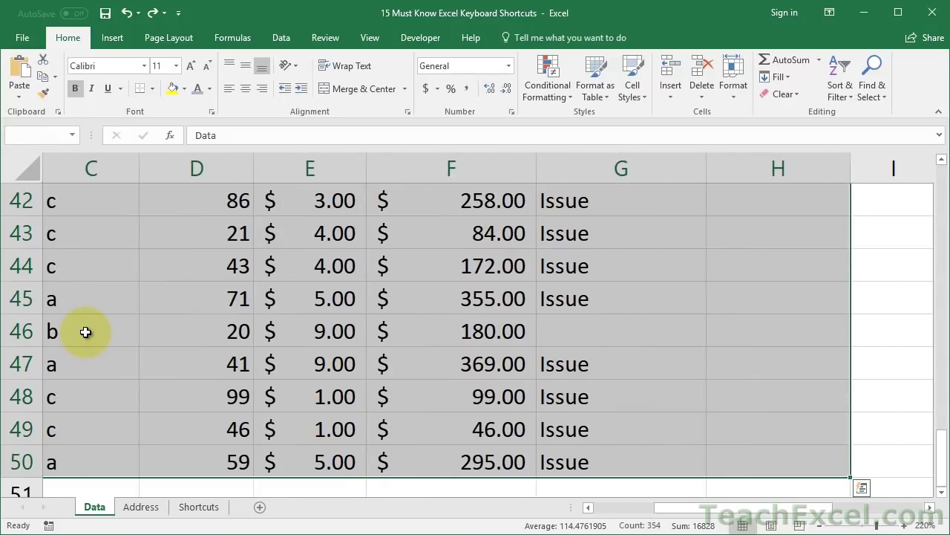
{"action": "key", "text": "ctrl+Home"}
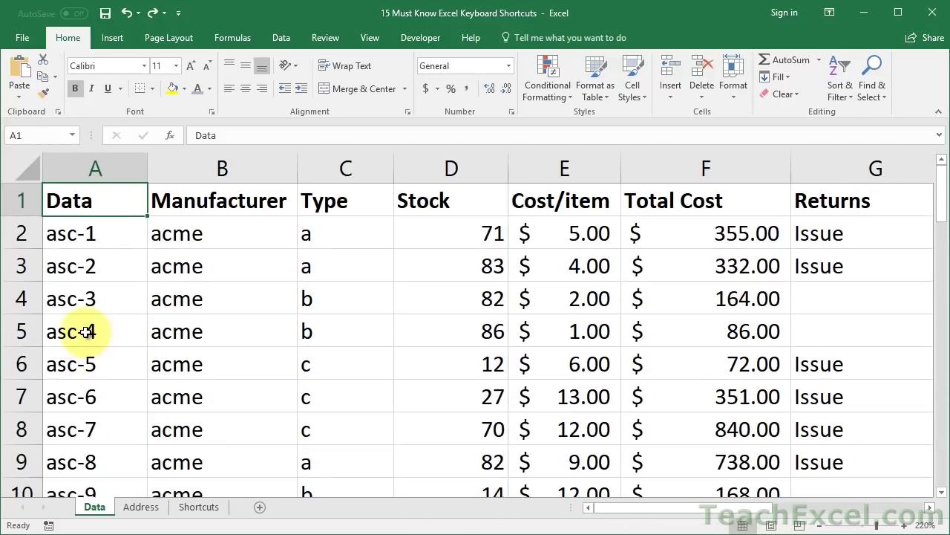
Select A1 to A50, extend the selection one column at a time to column E, shrink it to column A, and return to A1.
{"action": "key", "text": "ctrl+shift+Down"}
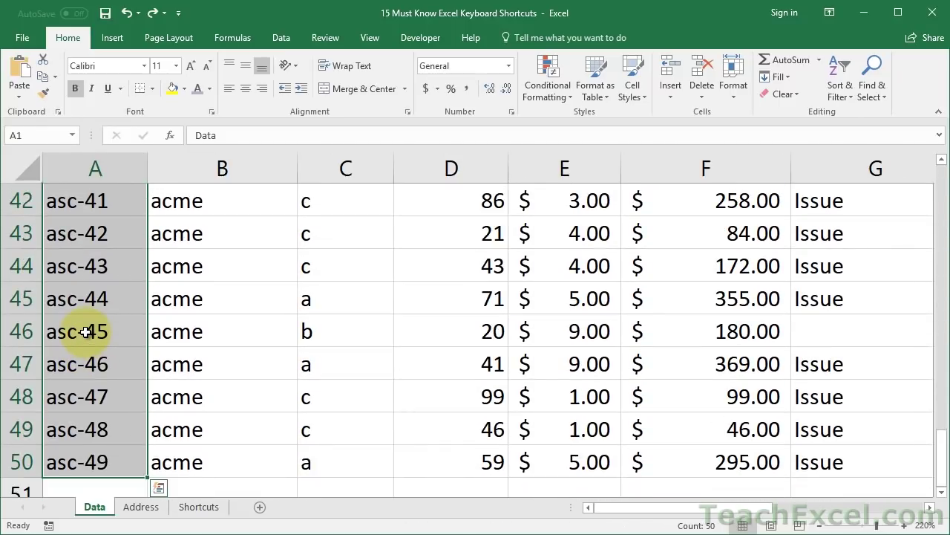
{"action": "key", "text": "shift+Right"}
{"action": "key", "text": "shift+Right"}
{"action": "key", "text": "shift+Right"}
{"action": "key", "text": "shift+Right"}
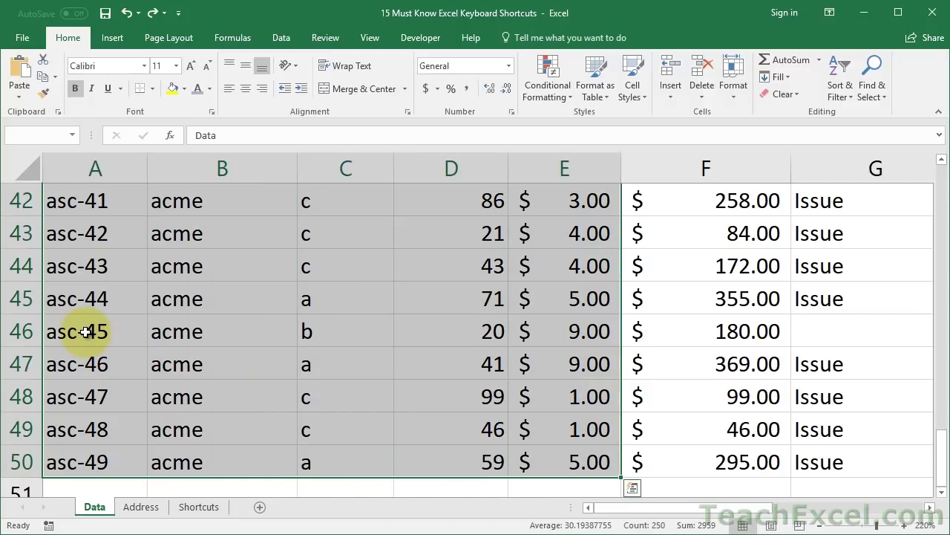
{"action": "key", "text": "shift+Left"}
{"action": "key", "text": "shift+Left"}
{"action": "key", "text": "shift+Left"}
{"action": "key", "text": "shift+Left"}
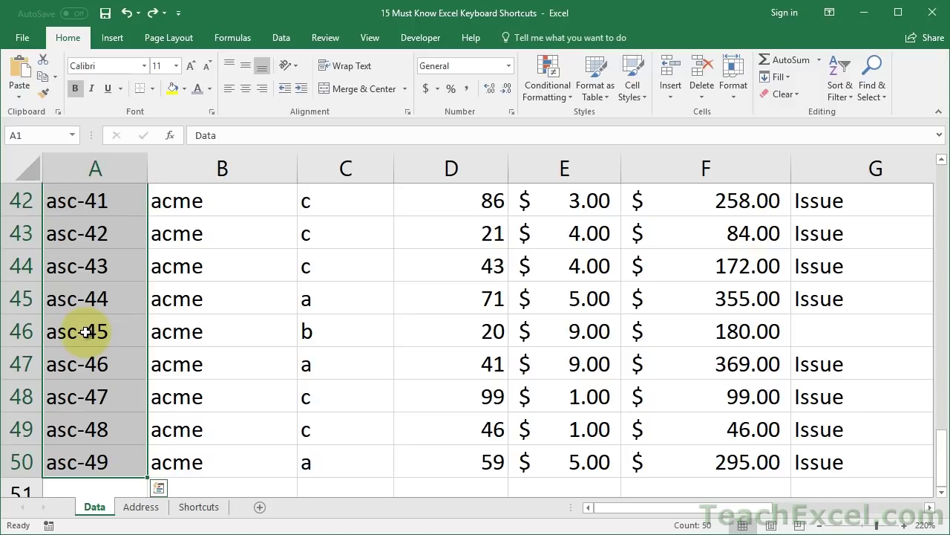
{"action": "key", "text": "ctrl+Home"}
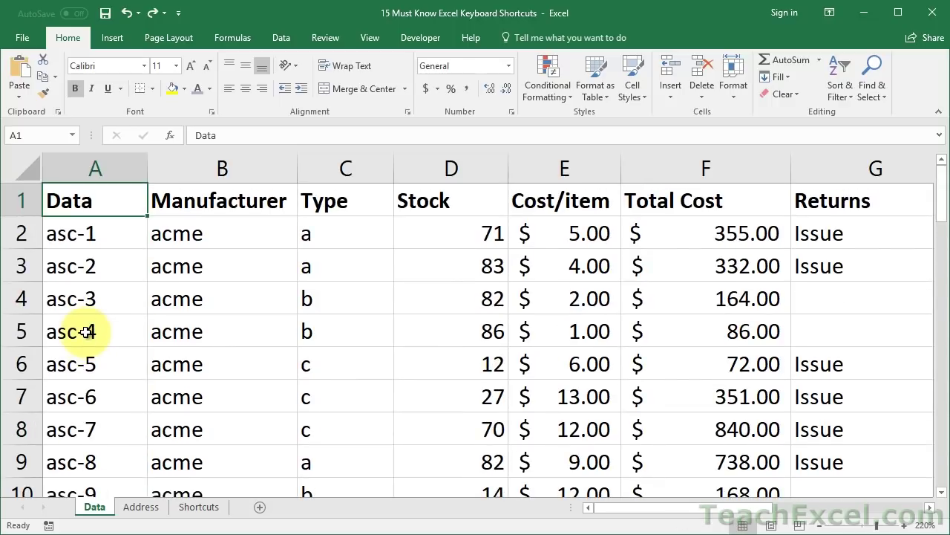
Extend the selection across the header row and collapse it, and jump around the data through A50 and G50 back to A1.
{"action": "key", "text": "ctrl+shift+Right"}
{"action": "key", "text": "ctrl+shift+Left"}
{"action": "key", "text": "ctrl+Down"}
{"action": "key", "text": "ctrl+Right"}
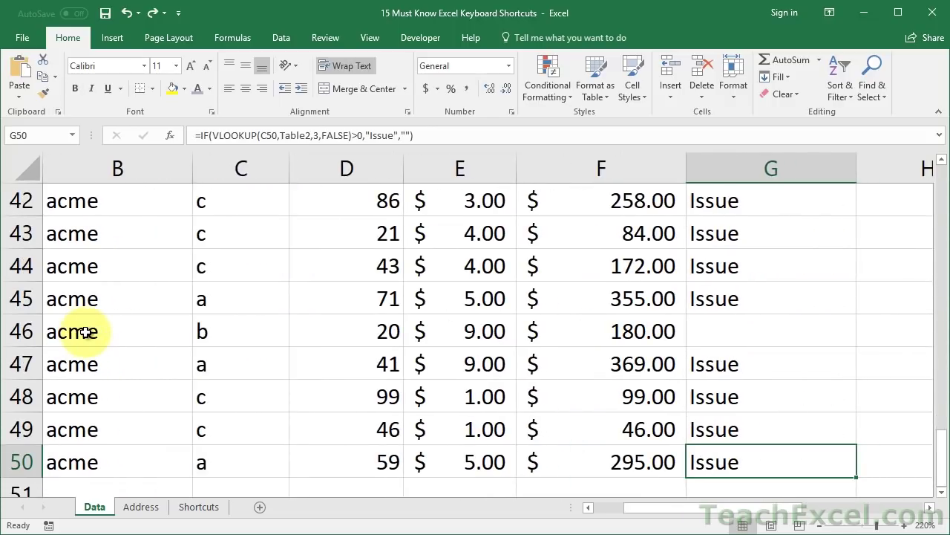
{"action": "key", "text": "ctrl+Left"}
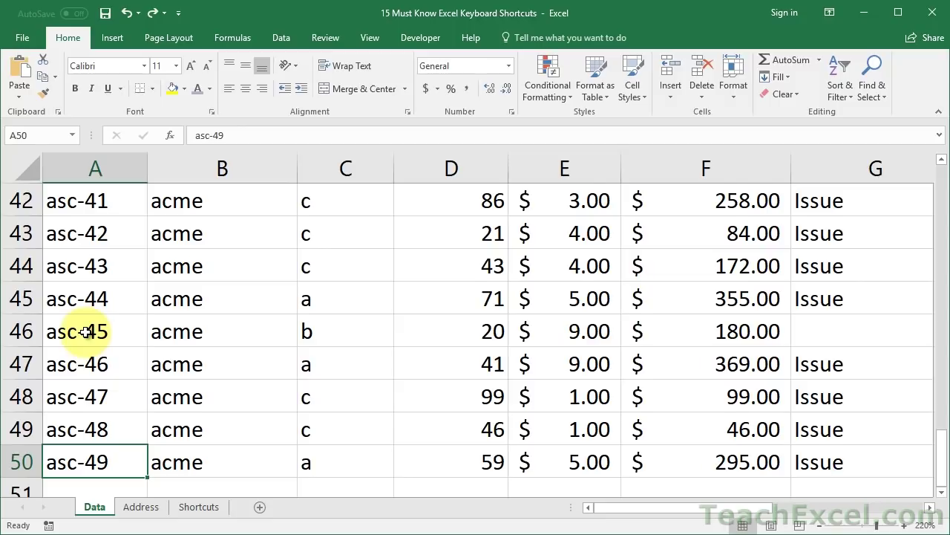
{"action": "key", "text": "ctrl+Up"}
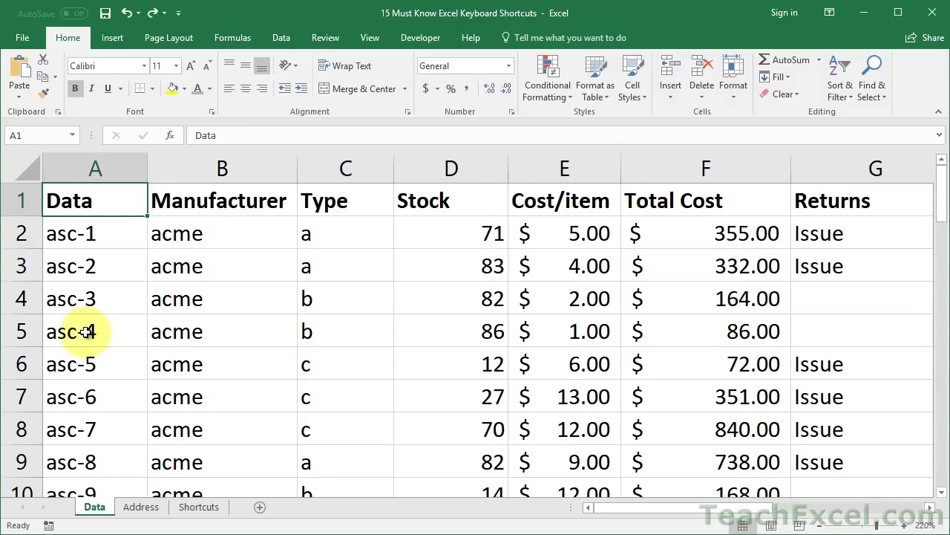
Select the header row from A1 to H1, and replace that selection with the column A data from A1 to A50.
{"action": "key", "text": "ctrl+shift+Right"}
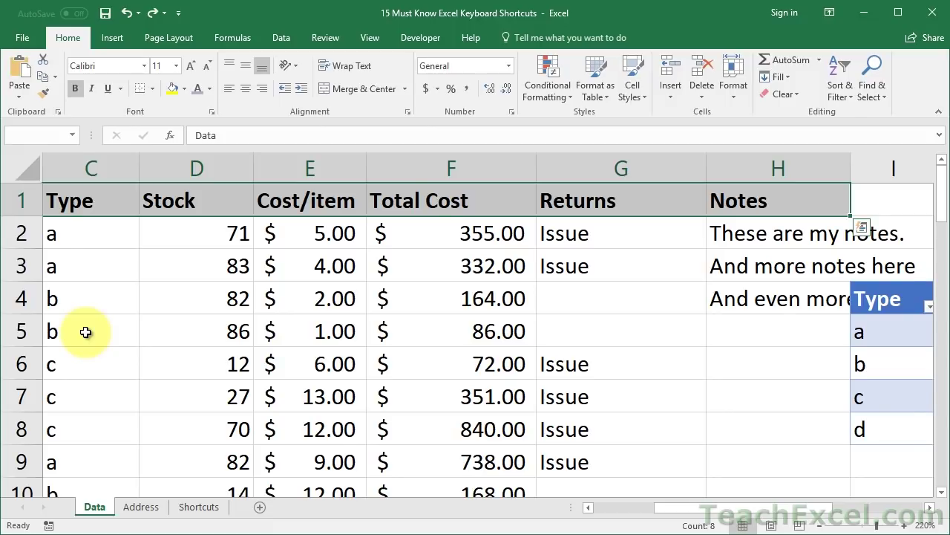
{"action": "key", "text": "ctrl+Home"}
{"action": "key", "text": "ctrl+shift+Down"}
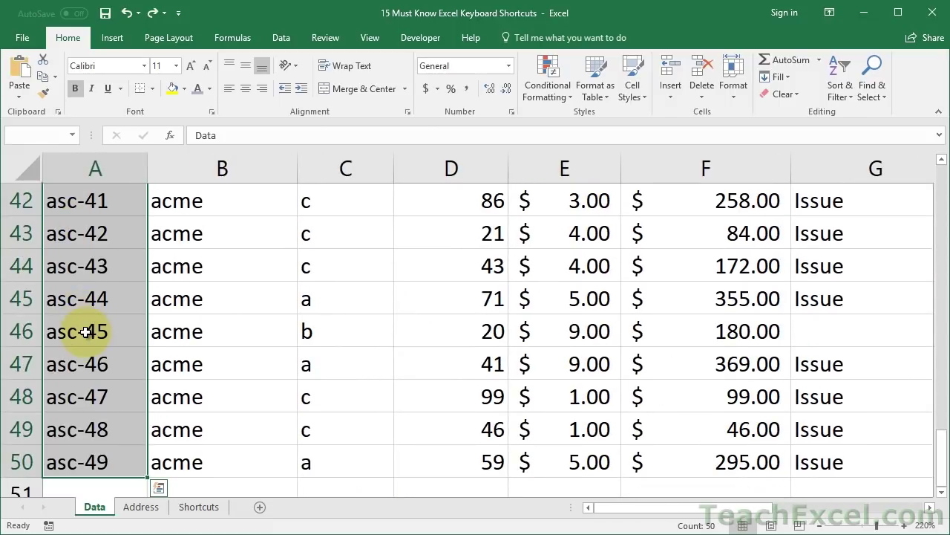
Return to A1, extend the selection one row at a time to A3, and return to A1.
{"action": "key", "text": "ctrl+Home"}
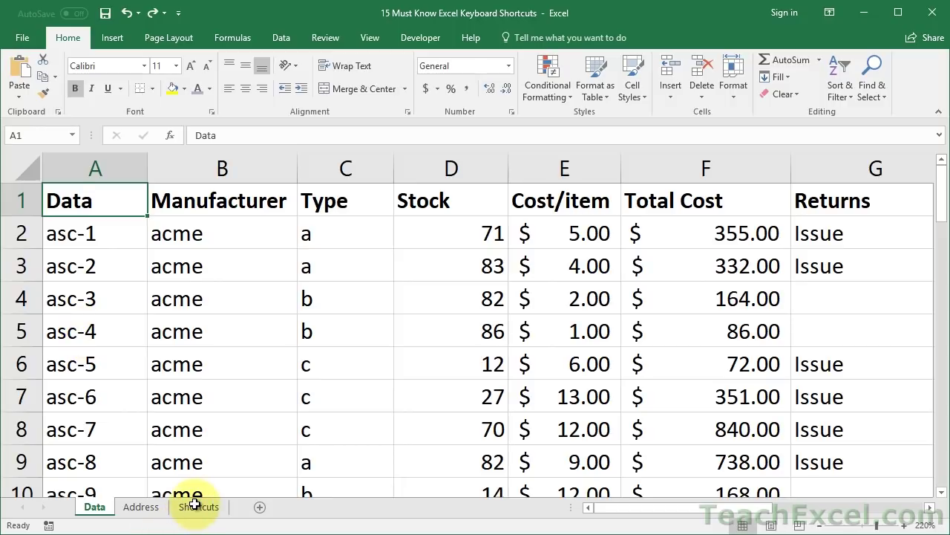
{"action": "key", "text": "shift+Down"}
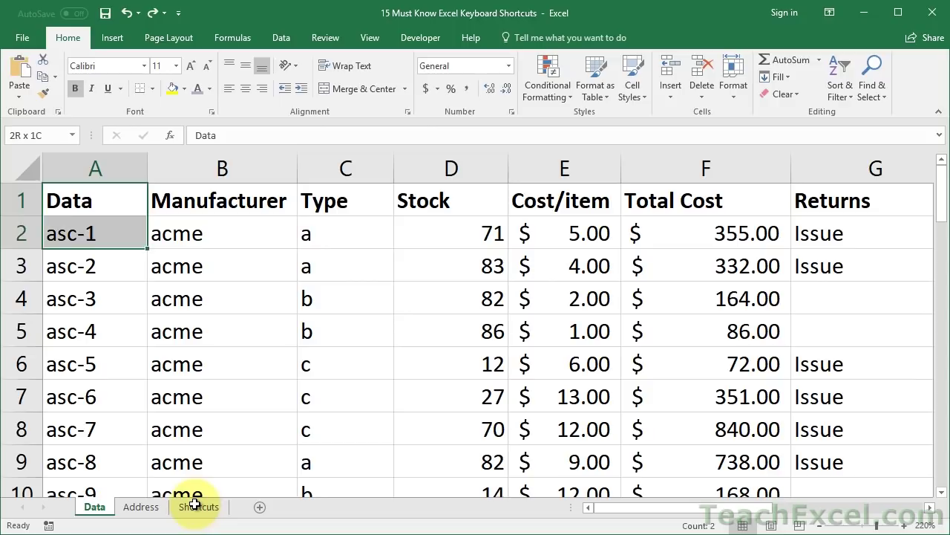
{"action": "key", "text": "shift+Down"}
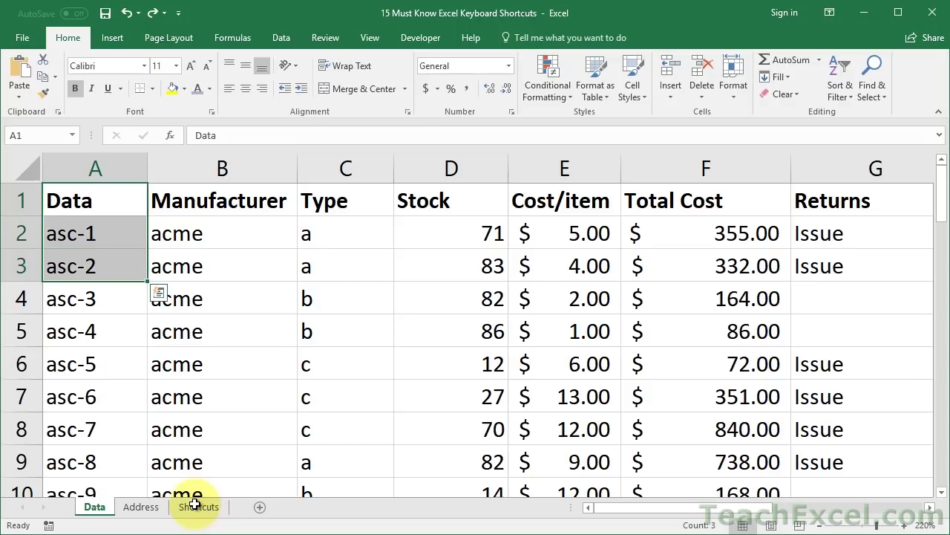
{"action": "key", "text": "ctrl+Home"}
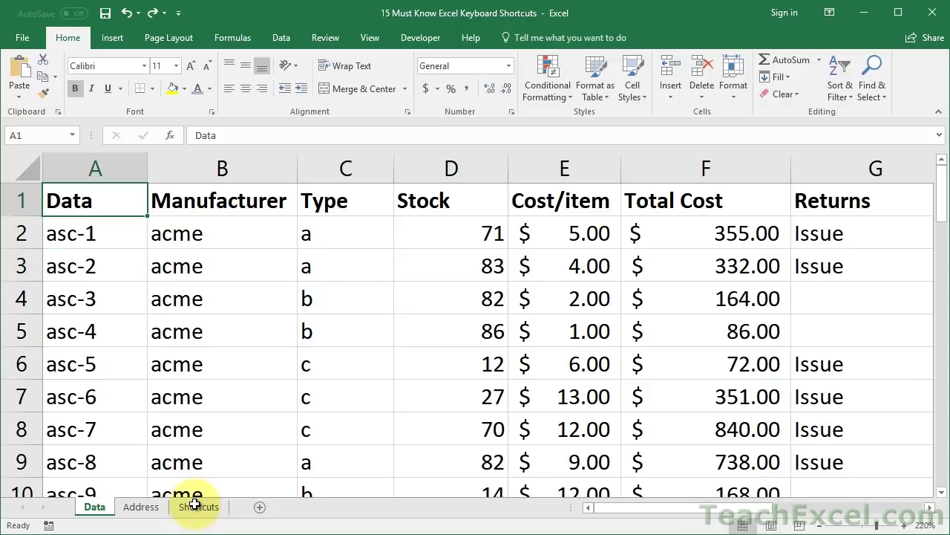
Extend the selection from A1 across to C1, and extend it down several rows one row at a time.
{"action": "key", "text": "shift+Right"}
{"action": "key", "text": "shift+Right"}
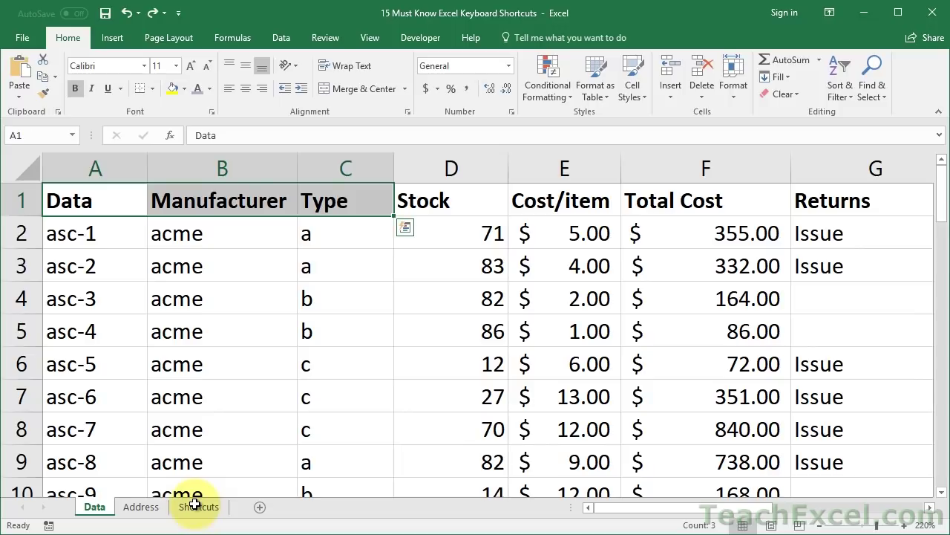
{"action": "key", "text": "shift+Down"}
{"action": "key", "text": "shift+Down"}
{"action": "key", "text": "shift+Down"}
{"action": "key", "text": "shift+Down"}
{"action": "key", "text": "shift+Down"}
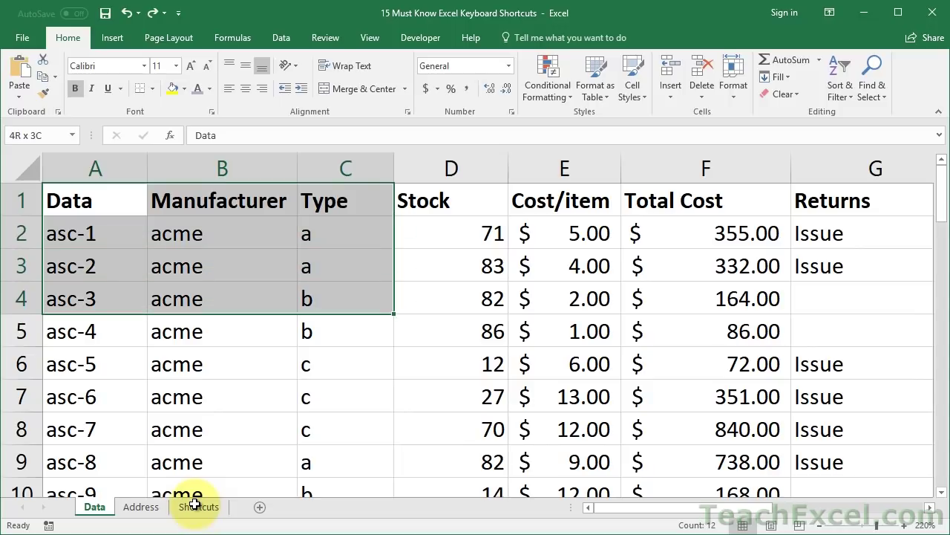
Shrink the selection row by row back to the header row, and column by column back to A1.
{"action": "key", "text": "shift+Up"}
{"action": "key", "text": "shift+Up"}
{"action": "key", "text": "shift+Up"}
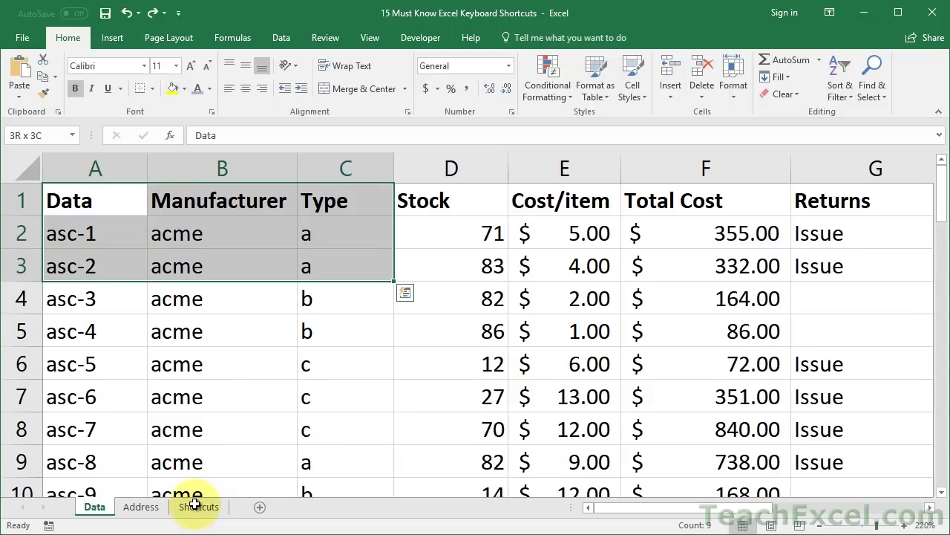
{"action": "key", "text": "shift+Up"}
{"action": "key", "text": "shift+Up"}
{"action": "key", "text": "shift+Left"}
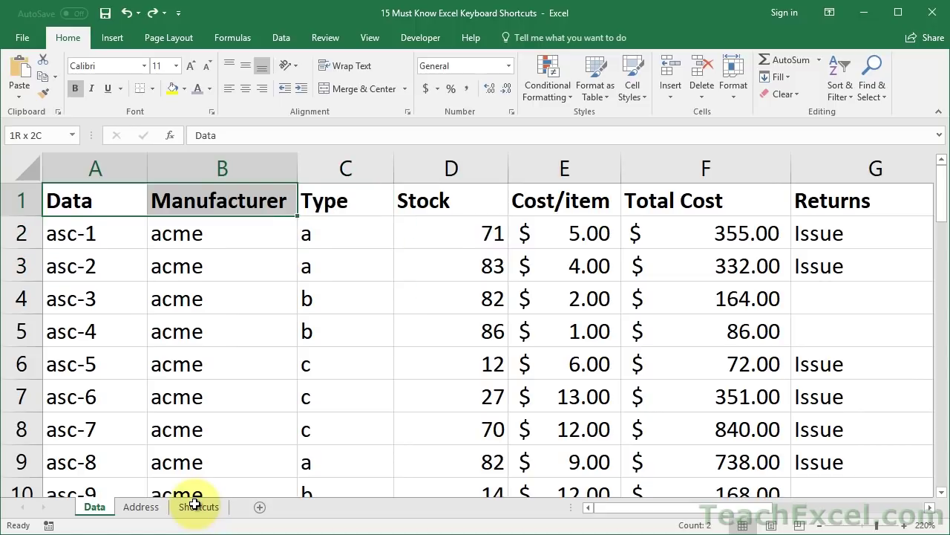
{"action": "key", "text": "shift+Left"}
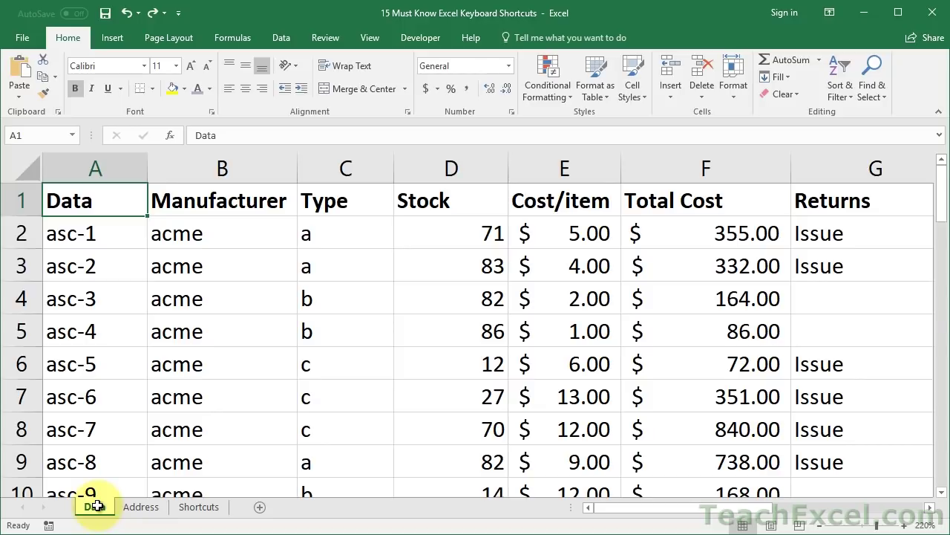
Select A1 to A50, widen the selection several columns and narrow it again, and collapse it back to A1.
{"action": "key", "text": "ctrl+shift+Down"}
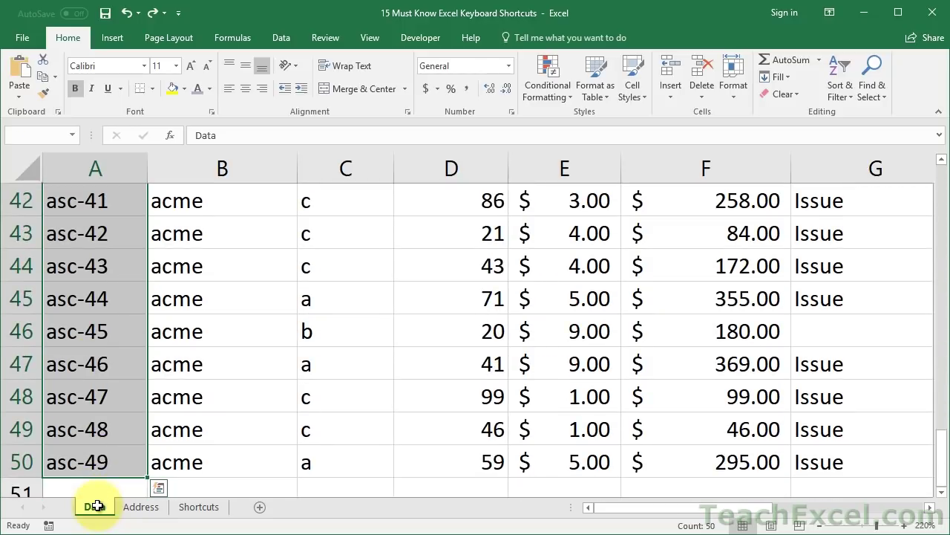
{"action": "key", "text": "shift+Right"}
{"action": "key", "text": "shift+Right"}
{"action": "key", "text": "shift+Right"}
{"action": "key", "text": "shift+Right"}
{"action": "key", "text": "shift+Left"}
{"action": "key", "text": "shift+Left"}
{"action": "key", "text": "shift+Left"}
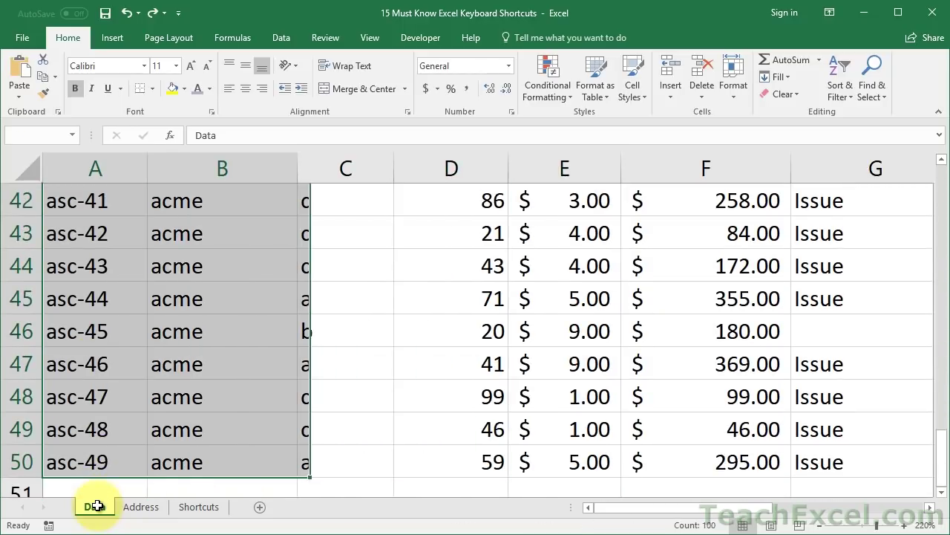
{"action": "key", "text": "shift+Left"}
{"action": "key", "text": "ctrl+shift+Up"}
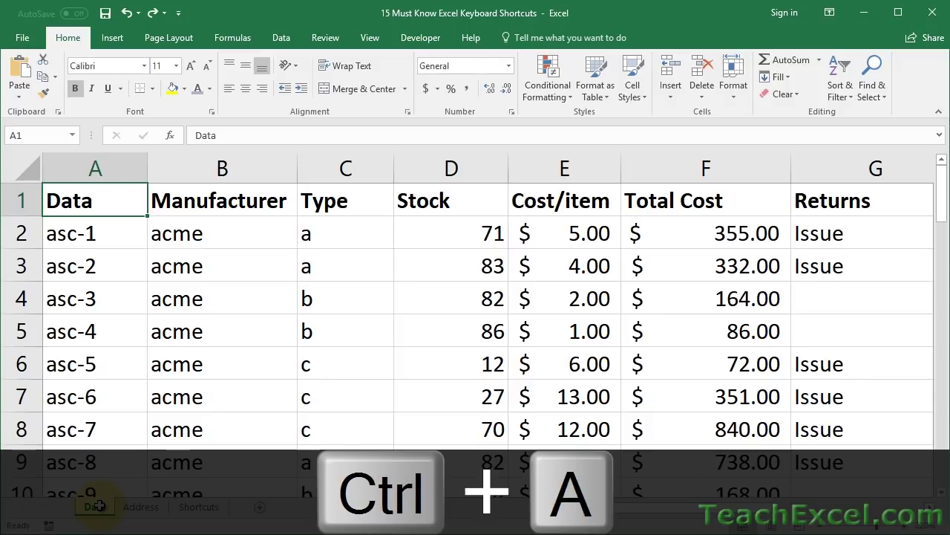
Select the whole data region around A1 through column H, and bring the active cell back into view.
{"action": "key", "text": "ctrl+a"}
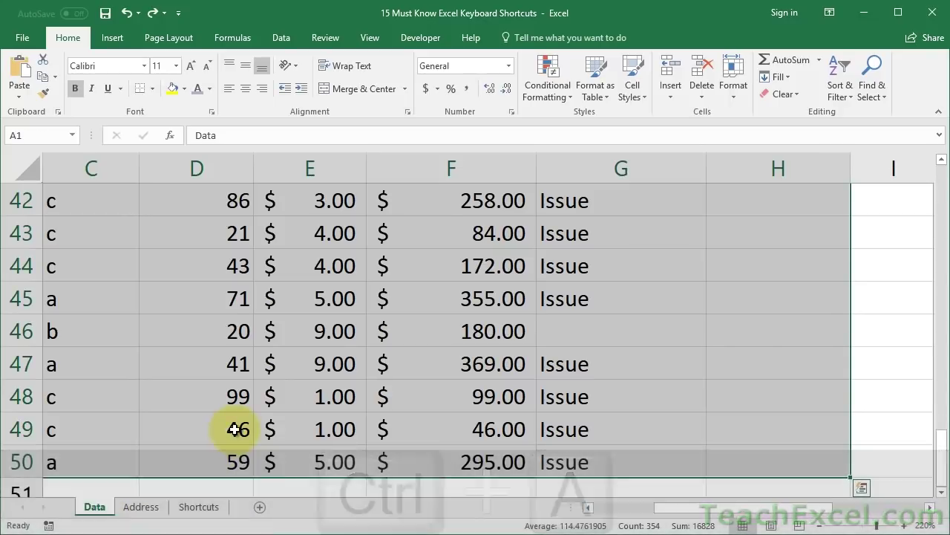
{"action": "scroll", "coordinate": [236, 429], "scroll_direction": "up", "scroll_amount": 14}
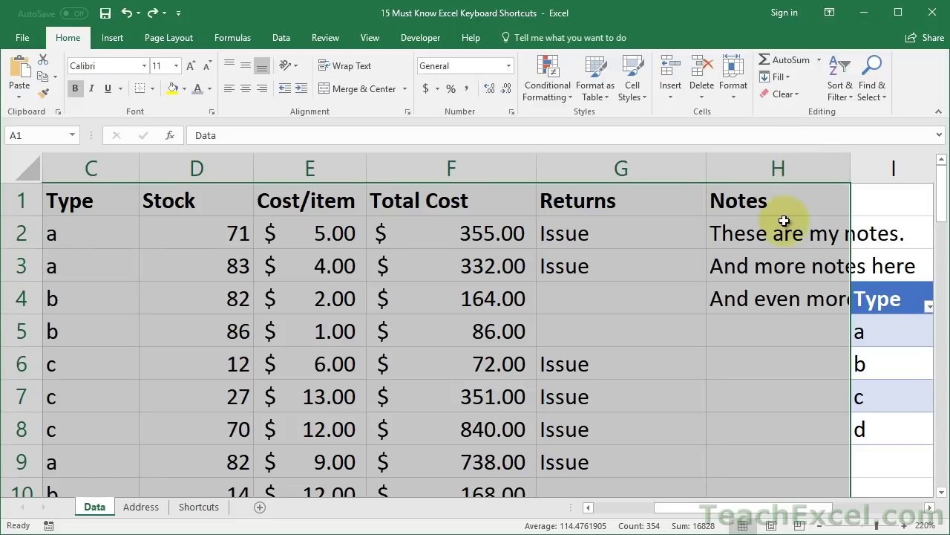
{"action": "key", "text": "ctrl+BackSpace"}
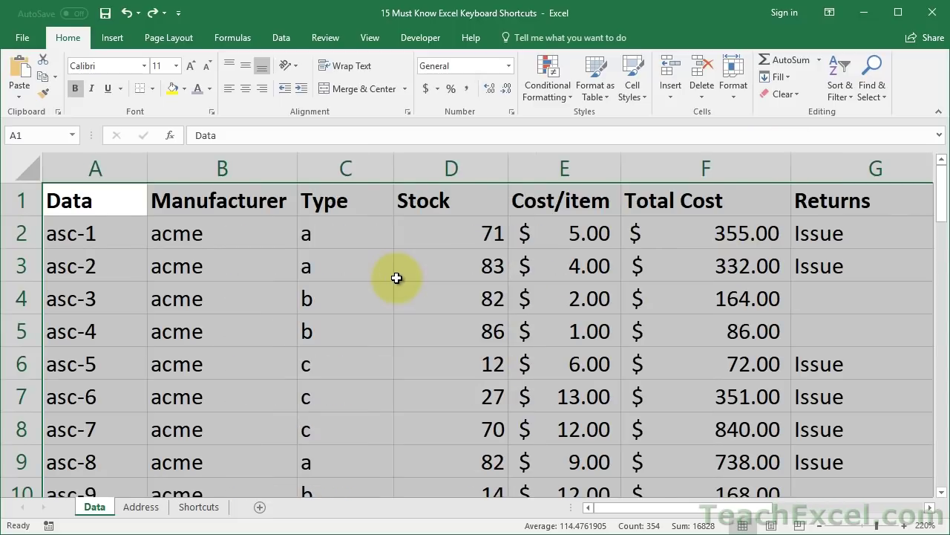
Expand the selection from the data region to the entire worksheet, and zoom out to 100%.
{"action": "key", "text": "ctrl+a"}
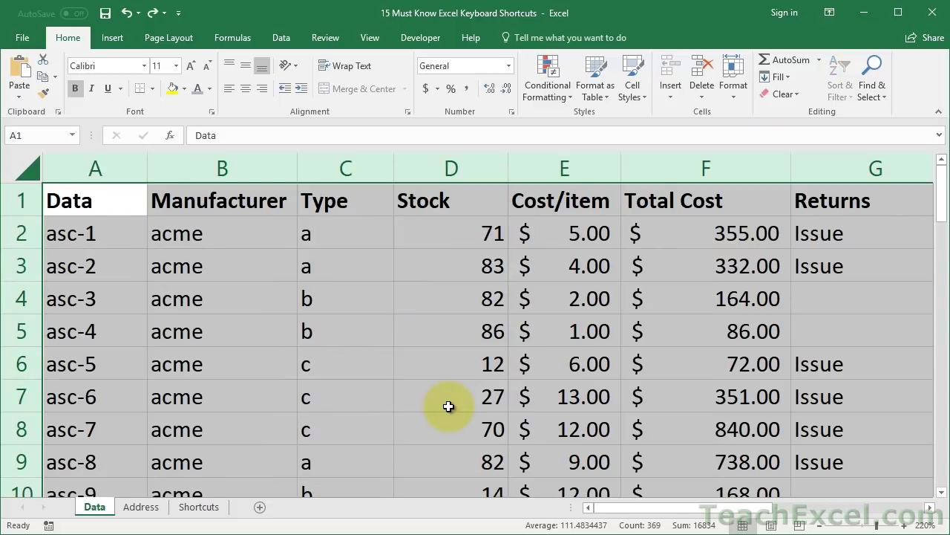
{"action": "left_click", "coordinate": [819, 526]}
{"action": "left_click", "coordinate": [819, 526]}
{"action": "left_click", "coordinate": [819, 526]}
{"action": "left_click", "coordinate": [819, 526]}
{"action": "left_click", "coordinate": [819, 526]}
{"action": "left_click", "coordinate": [819, 526]}
{"action": "left_click", "coordinate": [819, 527]}
{"action": "left_click", "coordinate": [819, 527]}
{"action": "left_click", "coordinate": [819, 526]}
{"action": "left_click", "coordinate": [819, 527]}
{"action": "left_click", "coordinate": [819, 527]}
{"action": "left_click", "coordinate": [819, 527]}
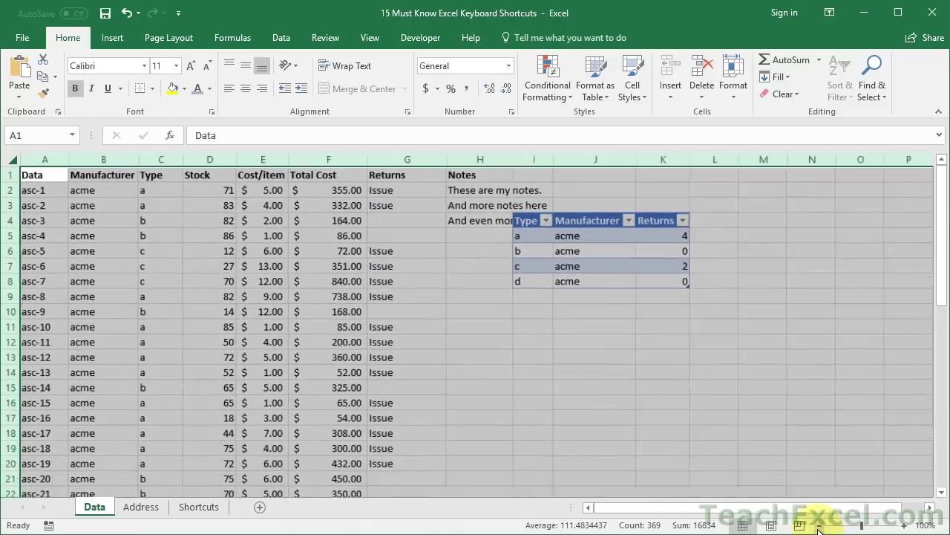
Starting from cell E11, select the surrounding data region and expand the selection to the entire worksheet.
{"action": "left_click", "coordinate": [254, 327]}
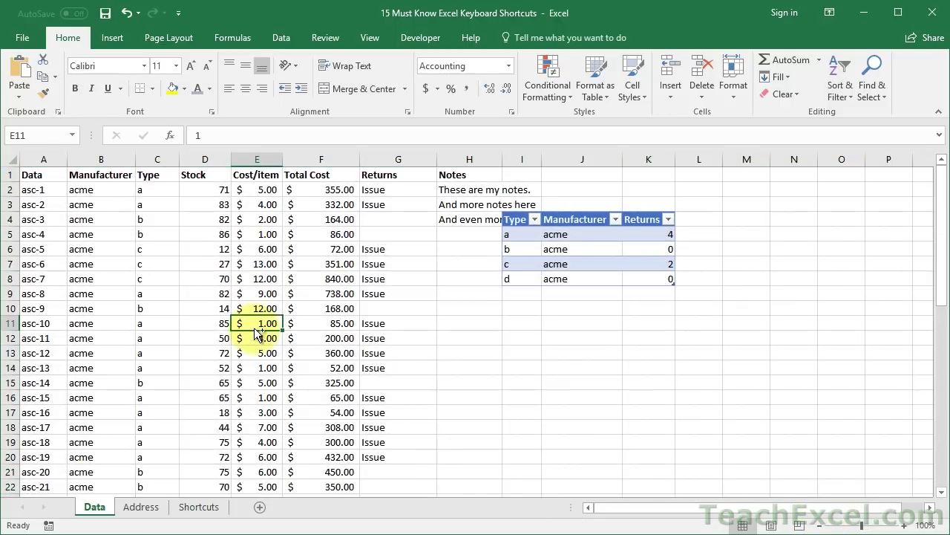
{"action": "key", "text": "ctrl+a"}
{"action": "key", "text": "ctrl+a"}
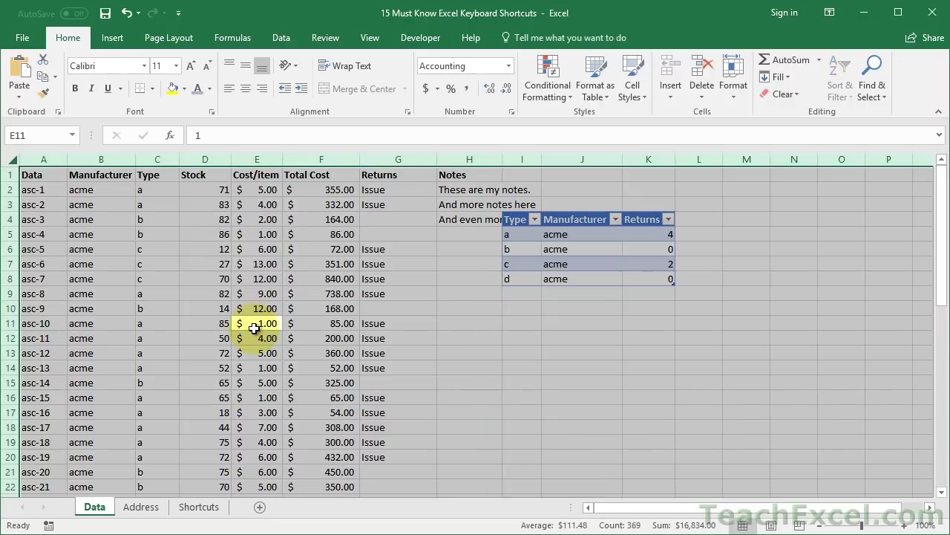
Select the entire worksheet from empty cell J14, and select only the small table's data rows from J6 before returning to A1.
{"action": "left_click", "coordinate": [598, 364]}
{"action": "key", "text": "ctrl+a"}
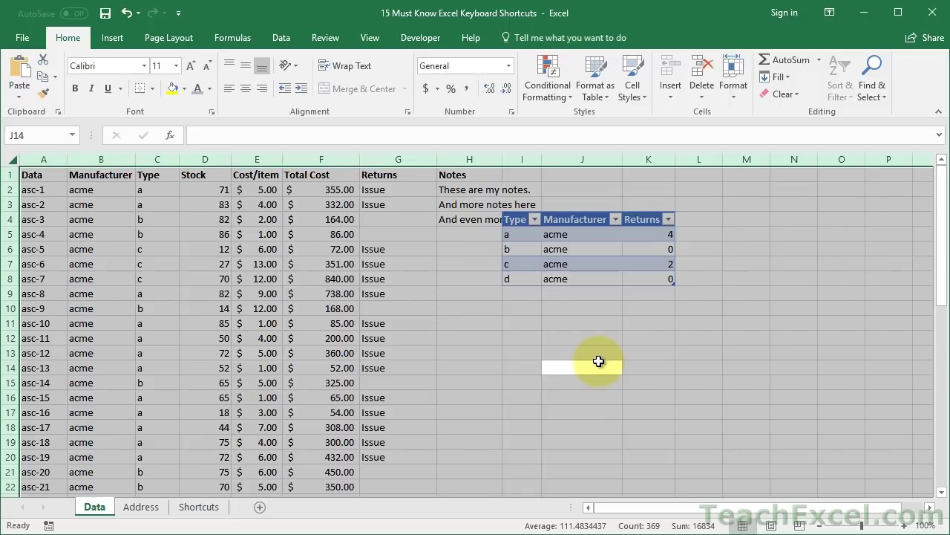
{"action": "left_click", "coordinate": [599, 362]}
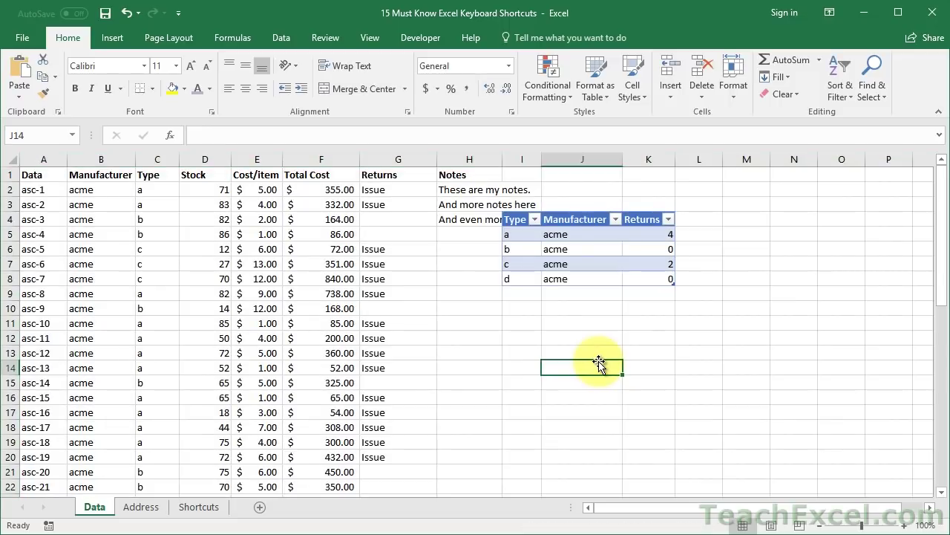
{"action": "left_click", "coordinate": [570, 250]}
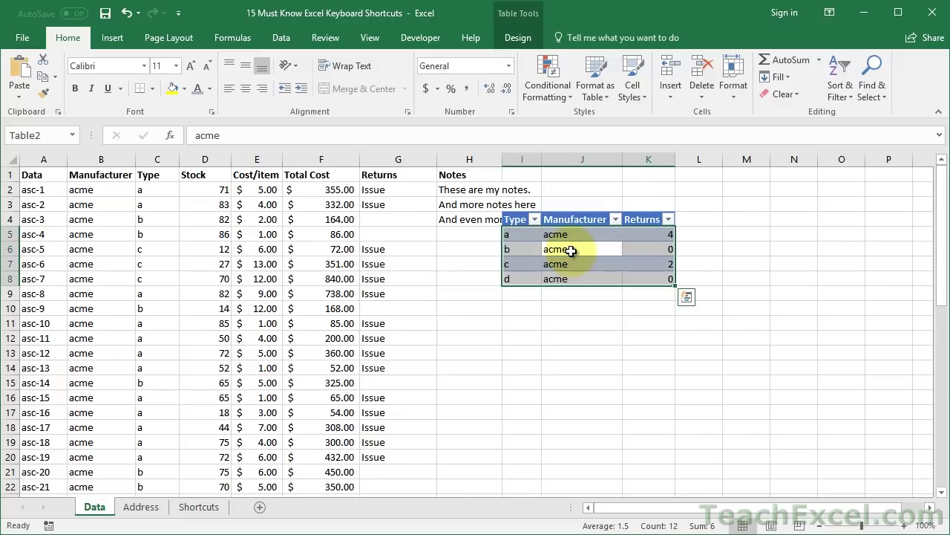
{"action": "left_click", "coordinate": [43, 180]}
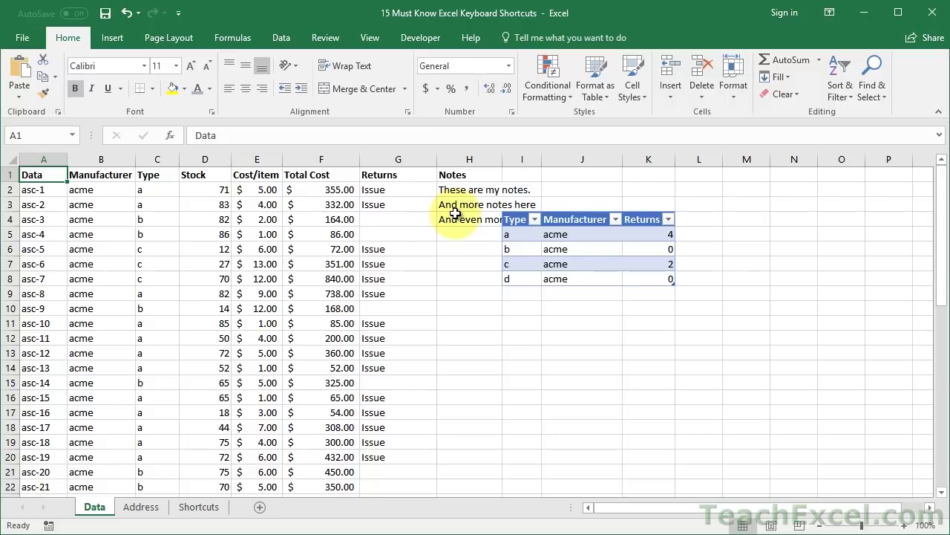
Select the entire row 1 from cell A1, and select only the small table's type b row from cell J6.
{"action": "left_click", "coordinate": [905, 526]}
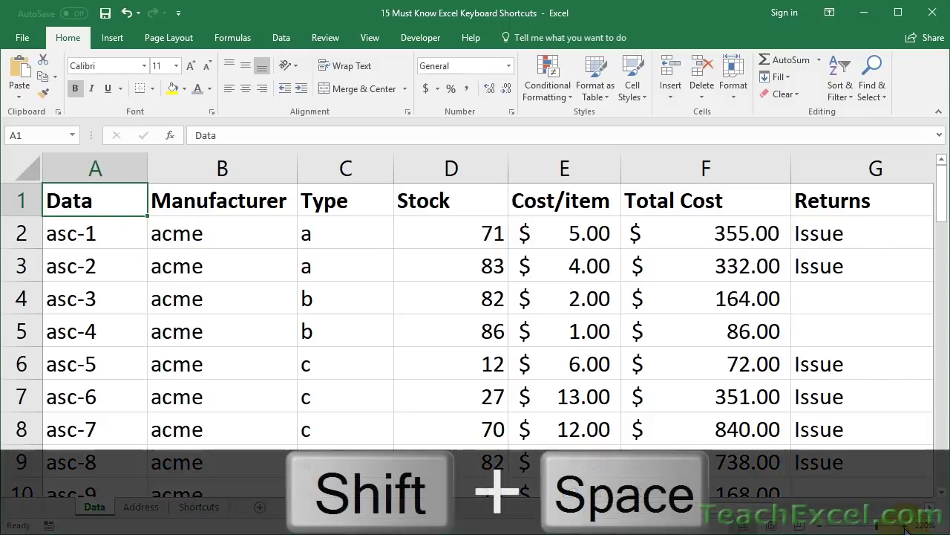
{"action": "key", "text": "shift+space"}
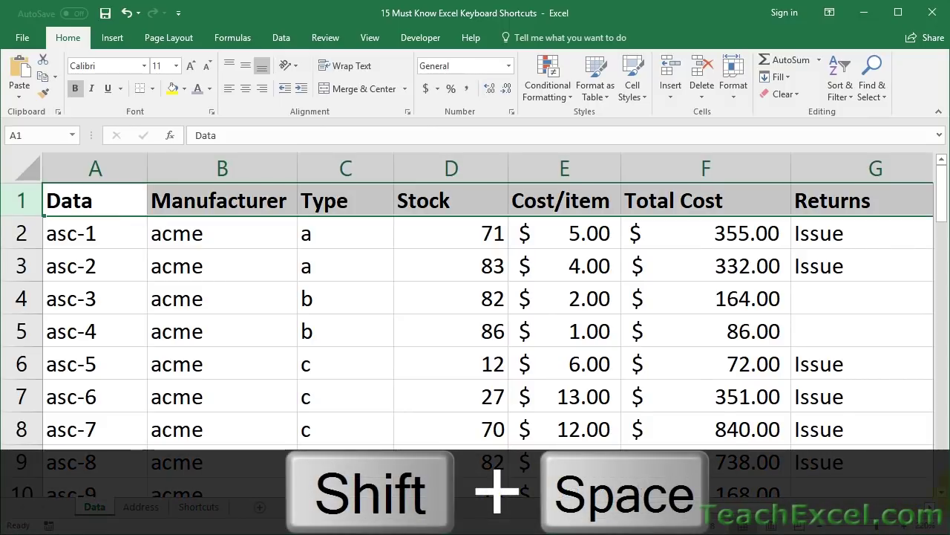
{"action": "left_click", "coordinate": [822, 528]}
{"action": "left_click", "coordinate": [822, 528]}
{"action": "left_click", "coordinate": [822, 528]}
{"action": "left_click", "coordinate": [822, 528]}
{"action": "left_click", "coordinate": [822, 528]}
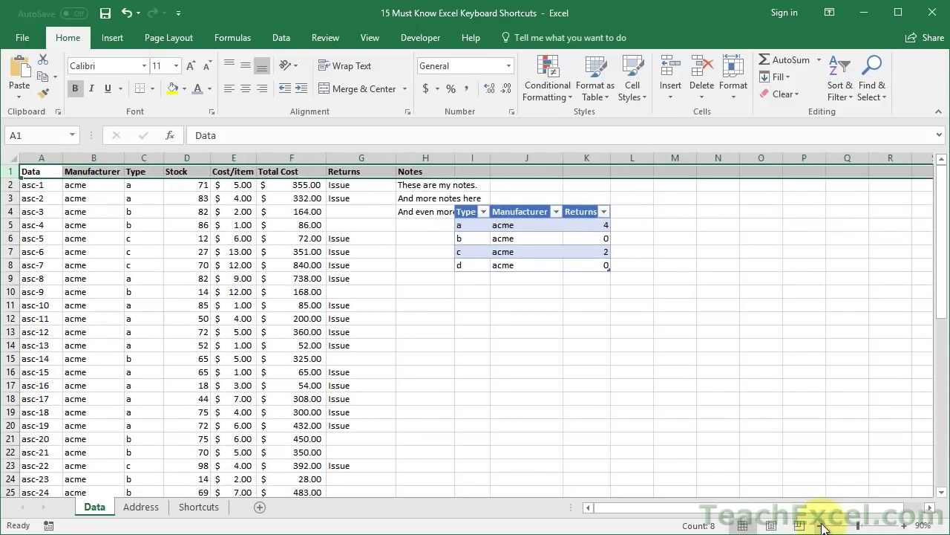
{"action": "left_click", "coordinate": [904, 525]}
{"action": "left_click", "coordinate": [904, 525]}
{"action": "left_click", "coordinate": [904, 525]}
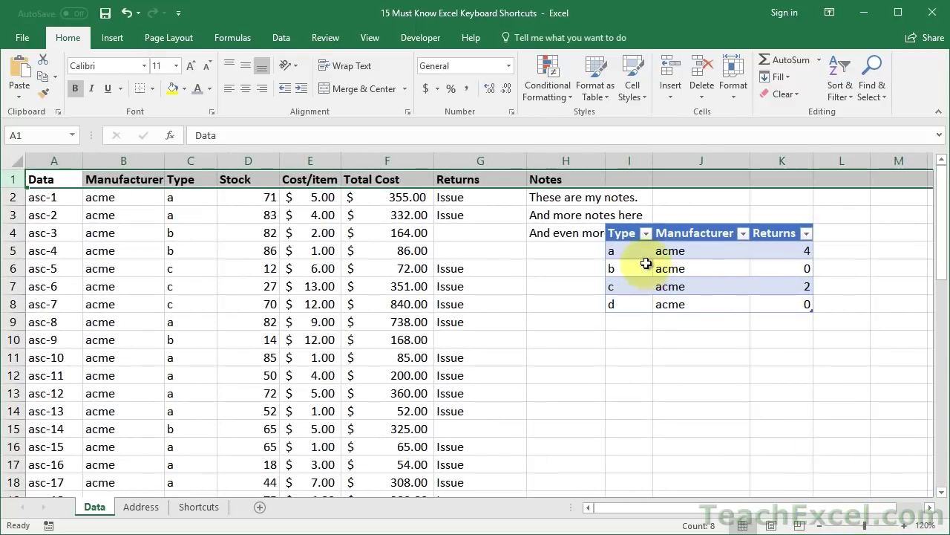
{"action": "left_click", "coordinate": [673, 270]}
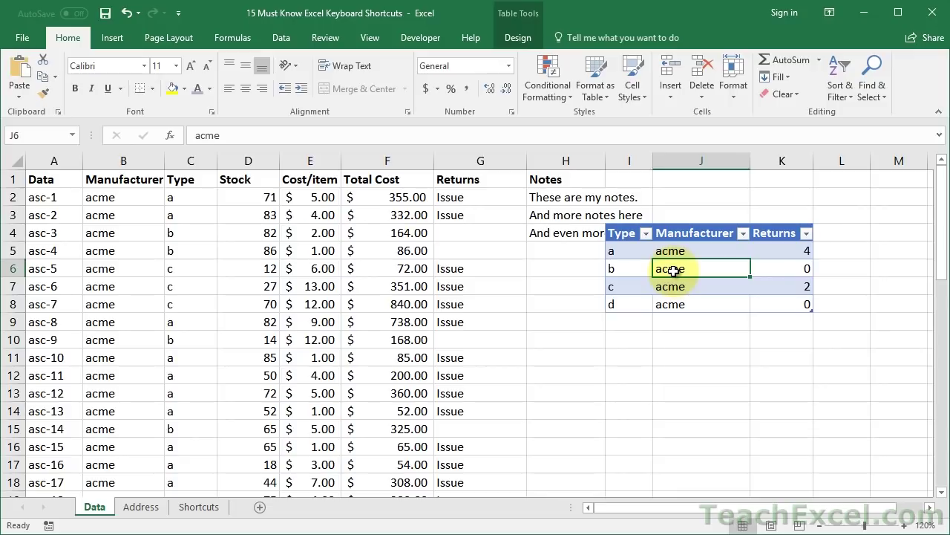
{"action": "key", "text": "shift+space"}
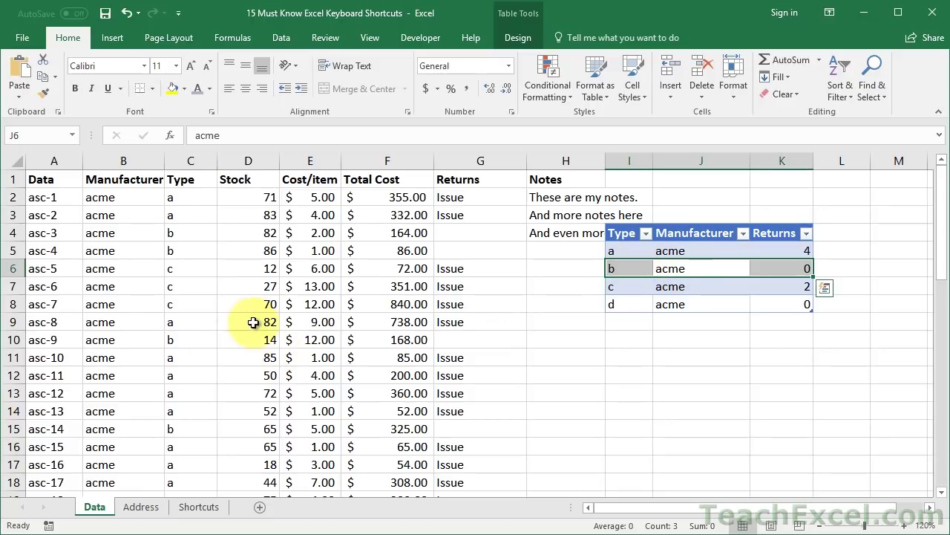
Select the entire column E from cell E7, and select only the small table's Manufacturer data from cell J6.
{"action": "left_click", "coordinate": [295, 291]}
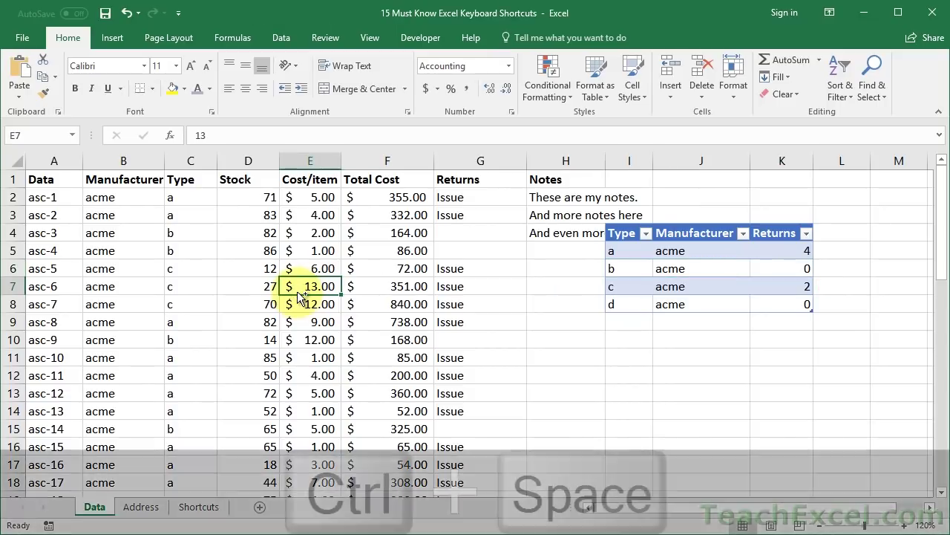
{"action": "key", "text": "ctrl+space"}
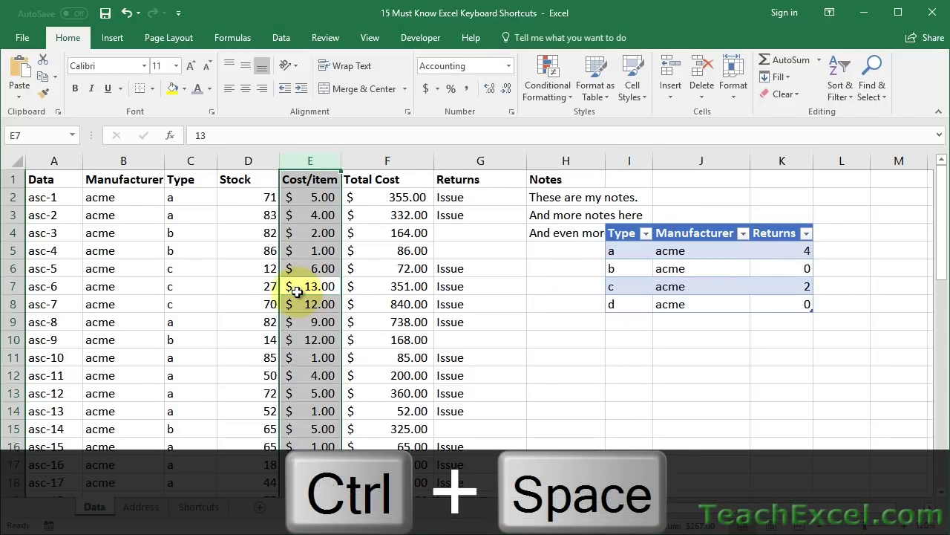
{"action": "left_click", "coordinate": [690, 273]}
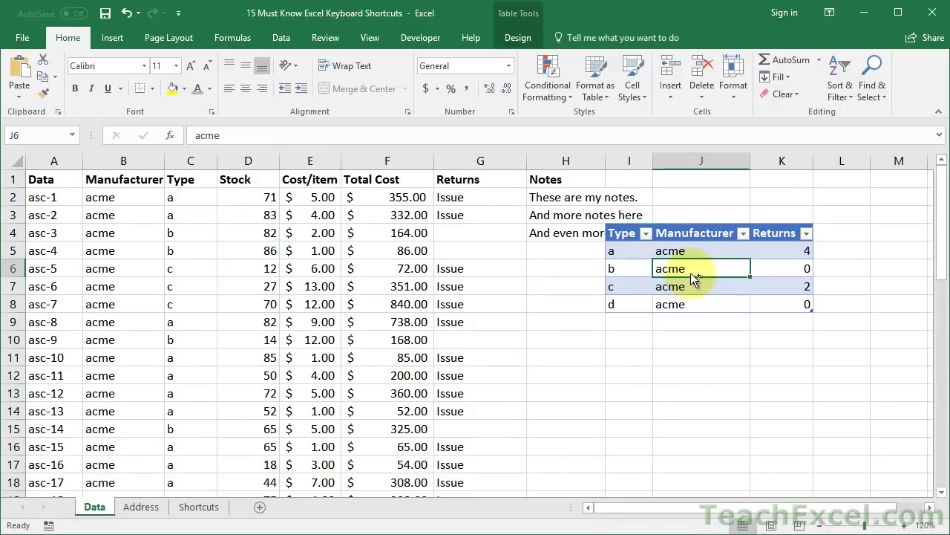
{"action": "key", "text": "ctrl+space"}
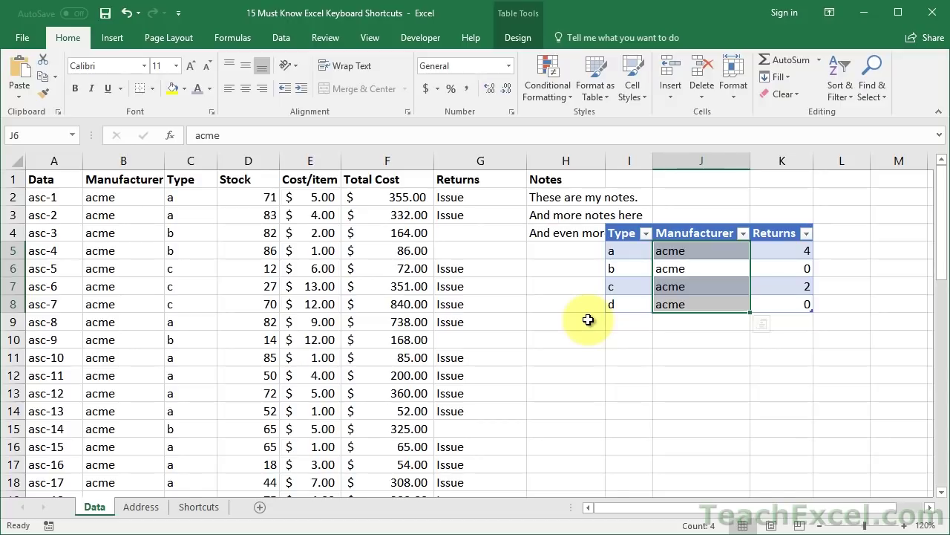
Jump to the start of the sheet at A1, and jump to its last used cell, K50.
{"action": "key", "text": "ctrl+Home"}
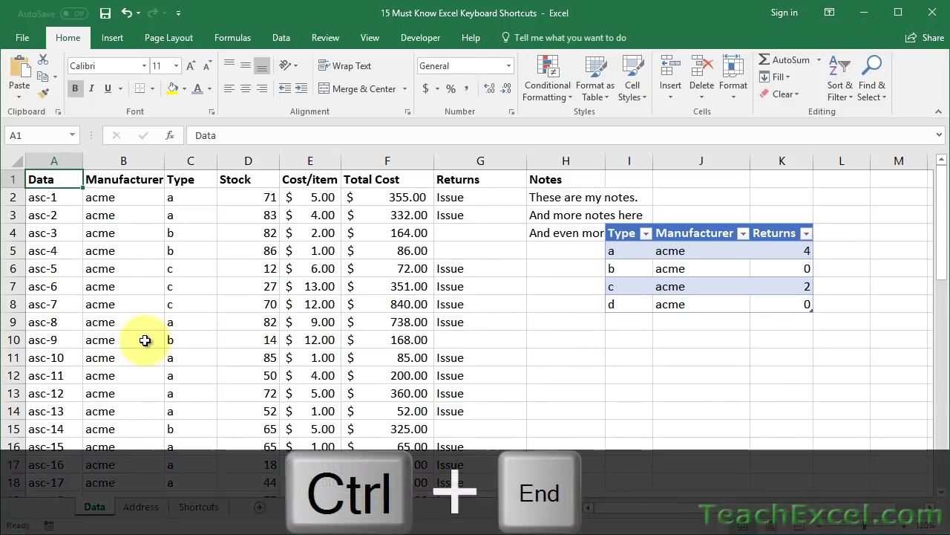
{"action": "key", "text": "ctrl+End"}
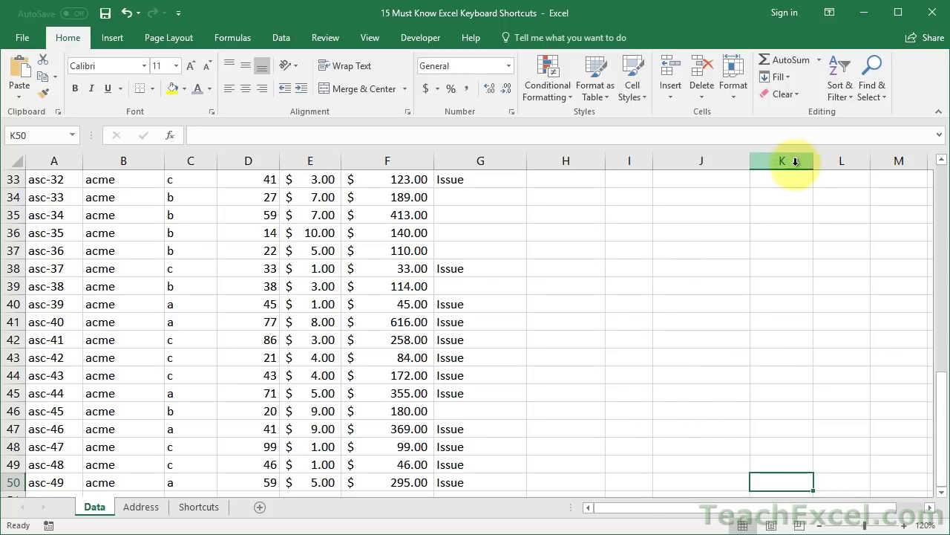
Select the range A1:H12 covering the headers and first rows of the main data.
{"action": "scroll", "coordinate": [776, 455], "scroll_direction": "up", "scroll_amount": 3}
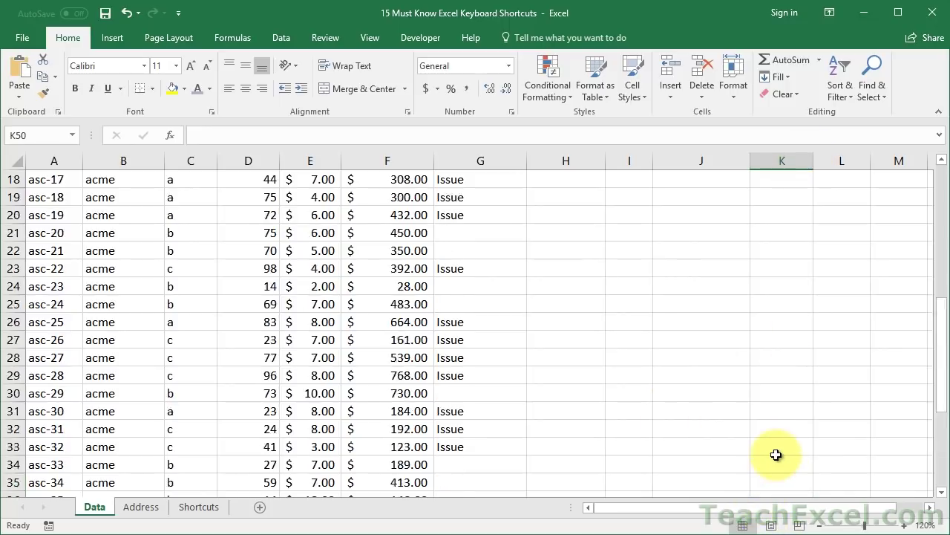
{"action": "scroll", "coordinate": [775, 455], "scroll_direction": "up", "scroll_amount": 7}
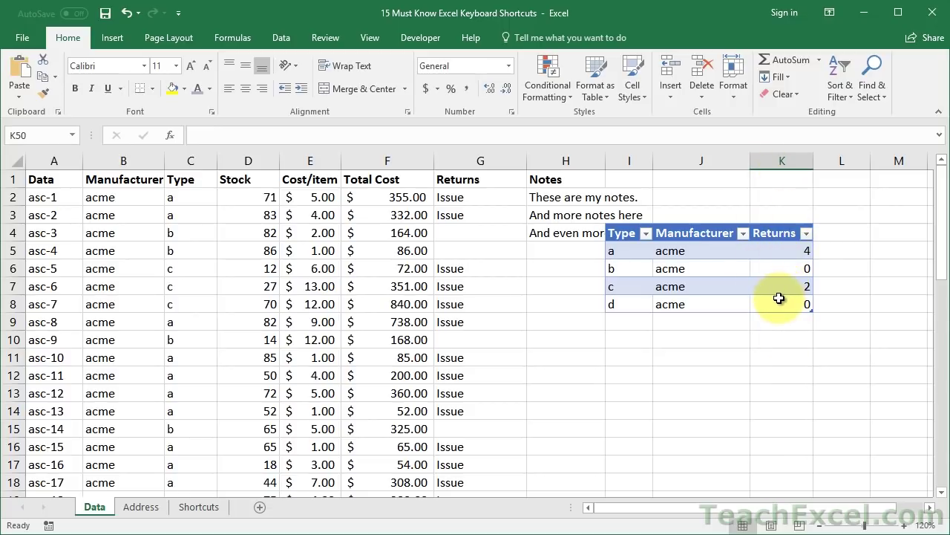
{"action": "left_click_drag", "start_coordinate": [46, 176], "coordinate": [574, 373]}
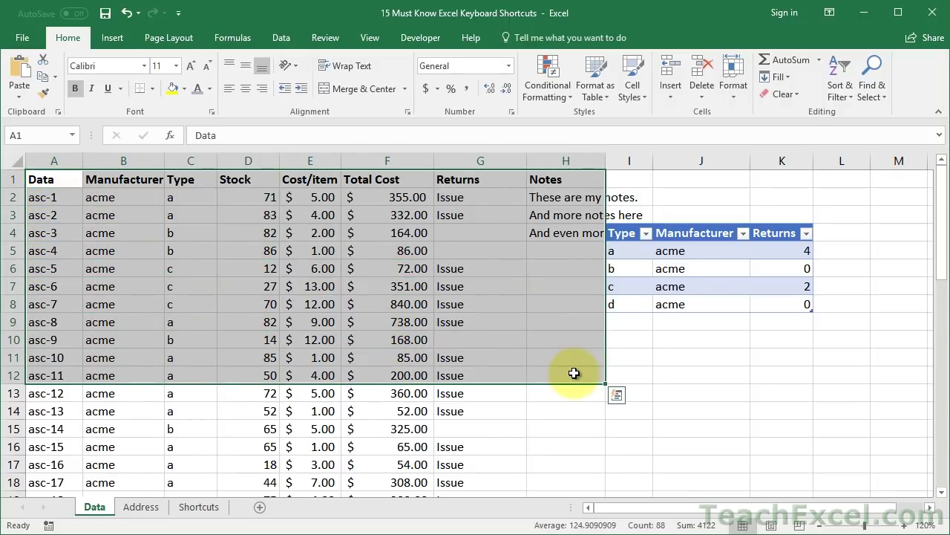
Jump from cell B4 to the last used cell, K50, and return to A1 from the empty cell L51.
{"action": "left_click", "coordinate": [88, 232]}
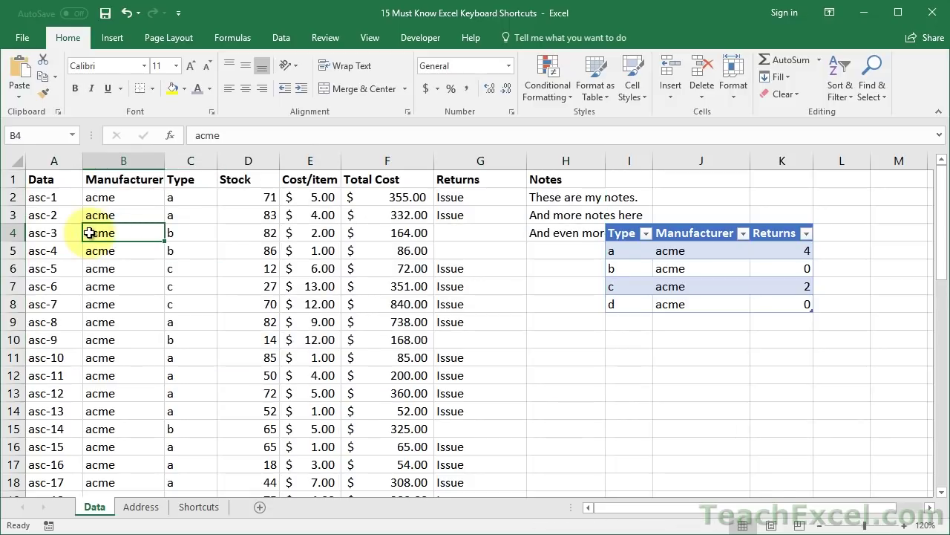
{"action": "key", "text": "ctrl+End"}
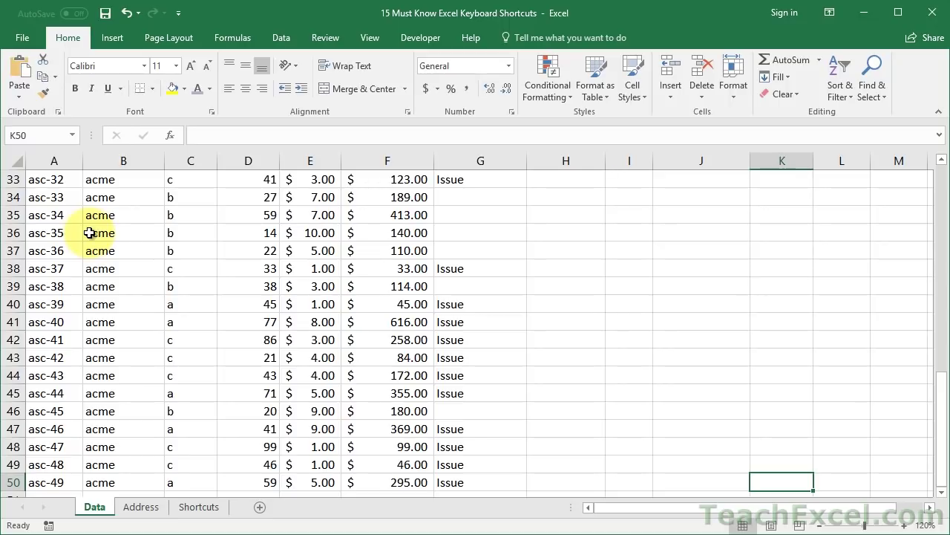
{"action": "left_click", "coordinate": [845, 495]}
{"action": "key", "text": "ctrl+shift+Up"}
{"action": "left_click", "coordinate": [846, 475]}
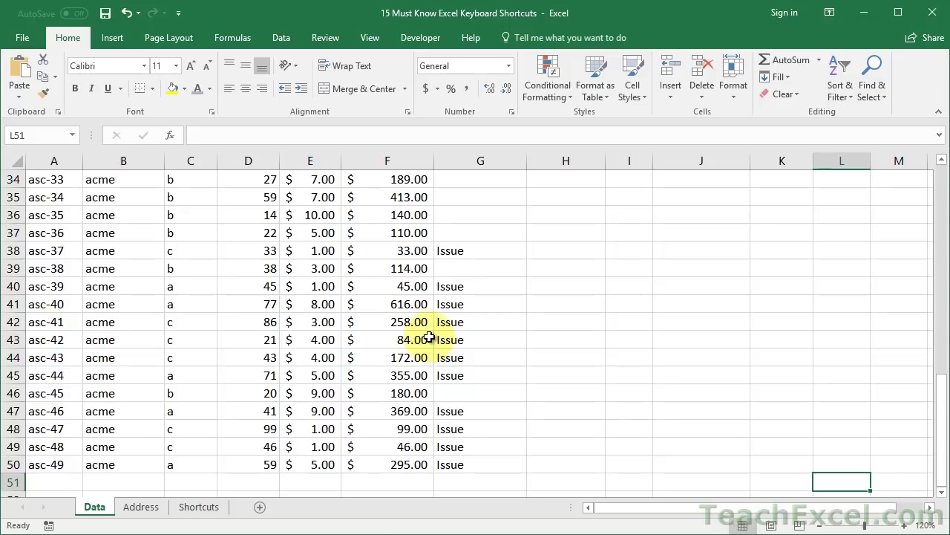
{"action": "key", "text": "ctrl+Home"}
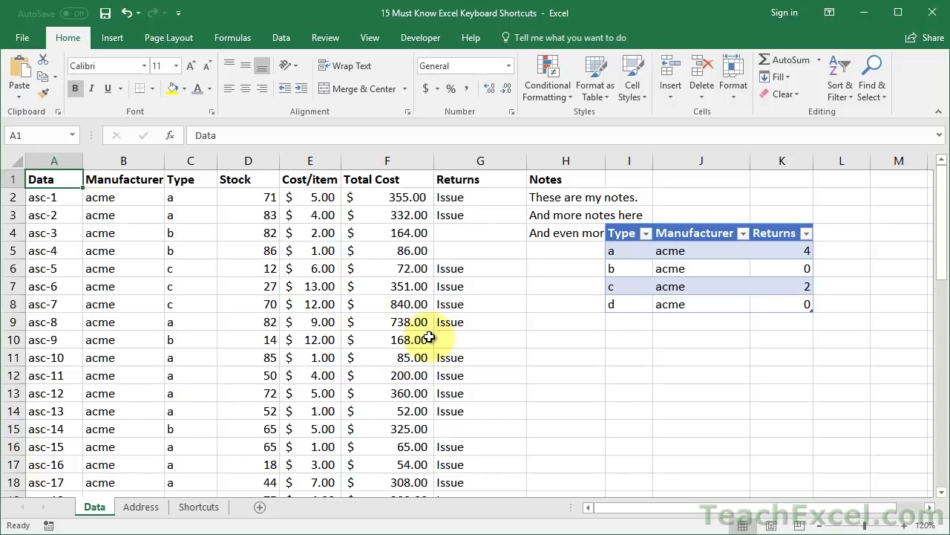
Jump from A1 to the last note in column H, and return via the start of row 4 to cell A1.
{"action": "key", "text": "ctrl+Right"}
{"action": "key", "text": "ctrl+Down"}
{"action": "key", "text": "Home"}
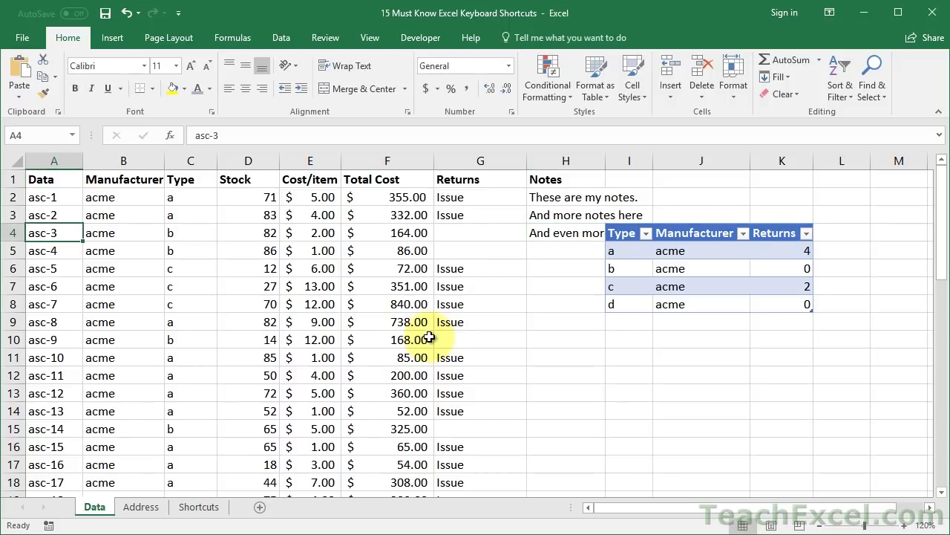
{"action": "key", "text": "ctrl+shift+Down"}
{"action": "key", "text": "ctrl+Home"}
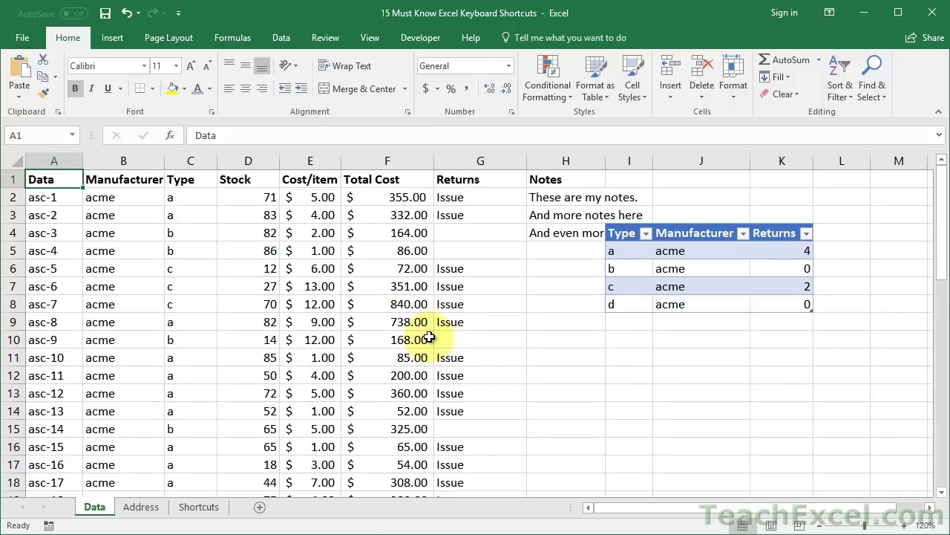
Move forward through the worksheets to the Shortcuts sheet, and move back to the Data sheet.
{"action": "key", "text": "ctrl+Page_Down"}
{"action": "key", "text": "ctrl+Page_Down"}
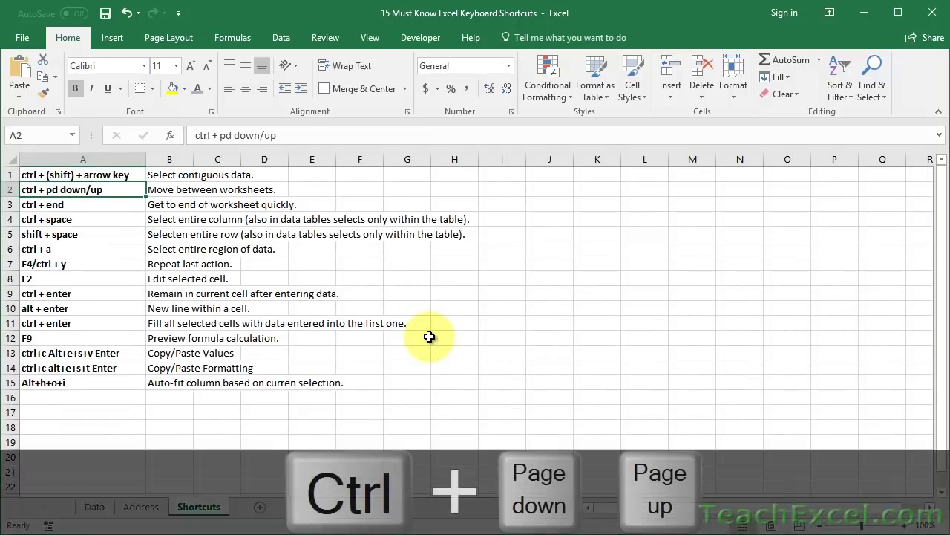
{"action": "key", "text": "ctrl+Page_Up"}
{"action": "key", "text": "ctrl+Page_Up"}
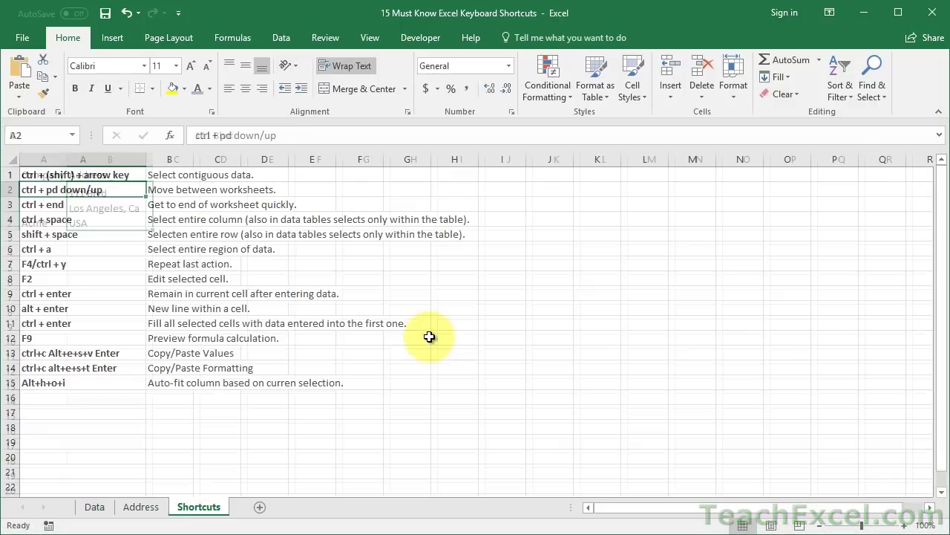
{"action": "key", "text": "ctrl+Page_Up"}
{"action": "key", "text": "ctrl+Page_Up"}
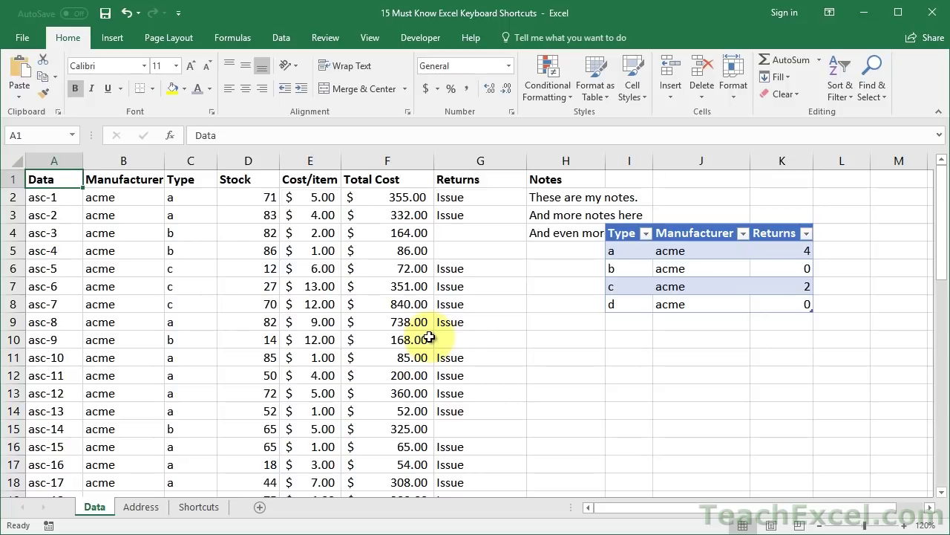
Insert a blank row at row 10 above asc-9, and repeat that insertion five times.
{"action": "right_click", "coordinate": [12, 339]}
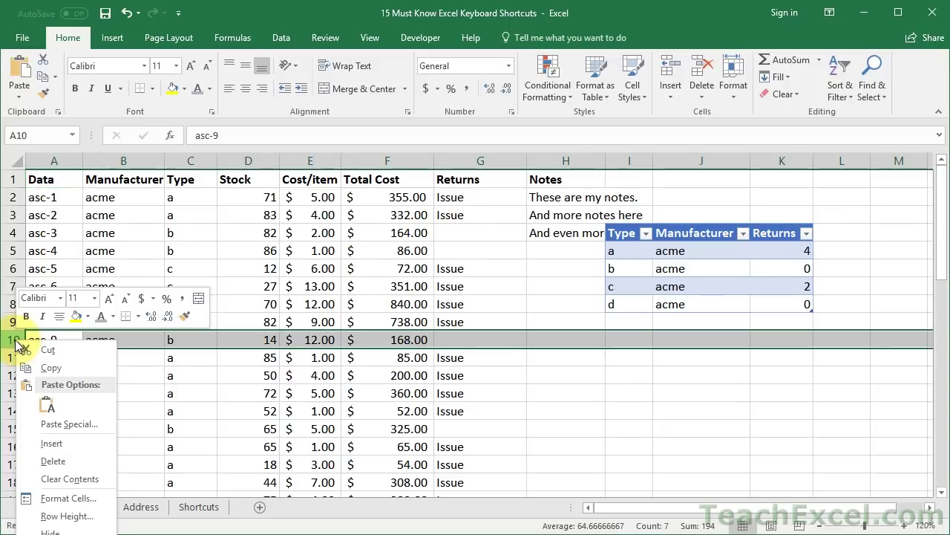
{"action": "left_click", "coordinate": [59, 441]}
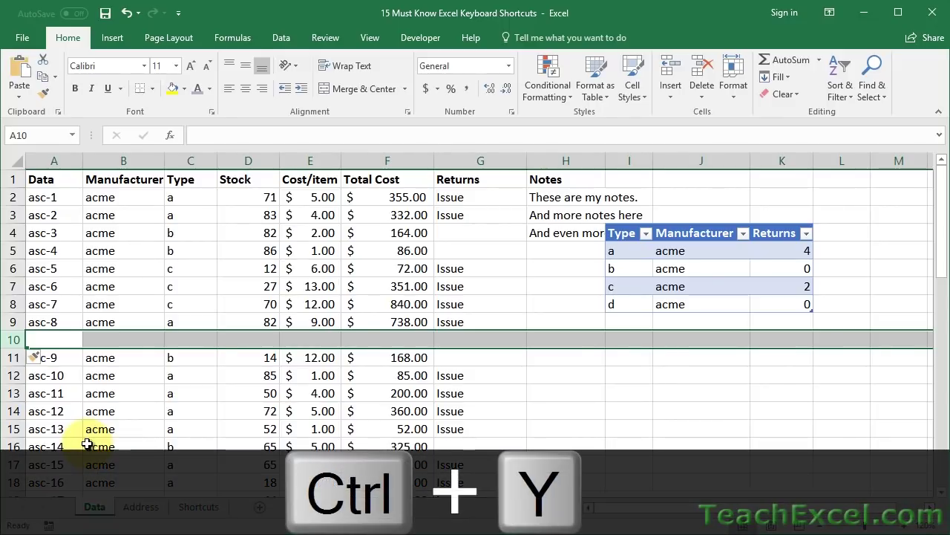
{"action": "key", "text": "ctrl+y"}
{"action": "key", "text": "ctrl+y"}
{"action": "key", "text": "ctrl+y"}
{"action": "key", "text": "ctrl+y"}
{"action": "key", "text": "ctrl+y"}
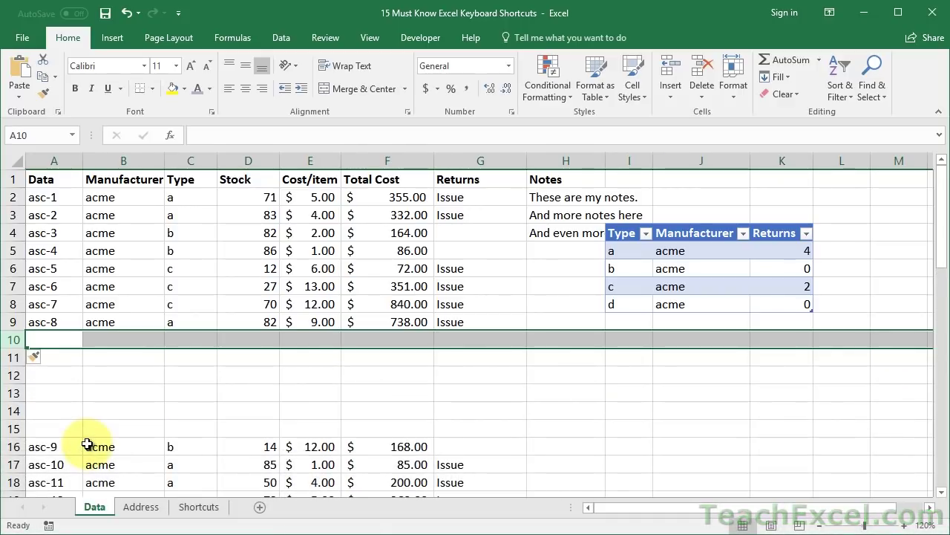
Undo the five repeated row insertions above asc-9.
{"action": "key", "text": "ctrl+z"}
{"action": "key", "text": "ctrl+z"}
{"action": "key", "text": "ctrl+z"}
{"action": "key", "text": "ctrl+z"}
{"action": "key", "text": "ctrl+z"}
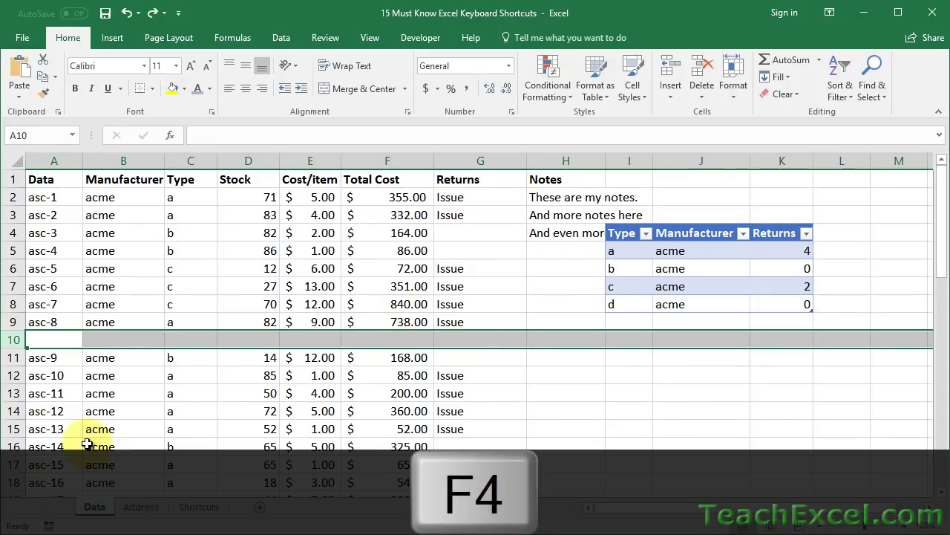
Repeat the blank row insertion at row 10 four times.
{"action": "key", "text": "F4"}
{"action": "key", "text": "F4"}
{"action": "key", "text": "F4"}
{"action": "key", "text": "F4"}
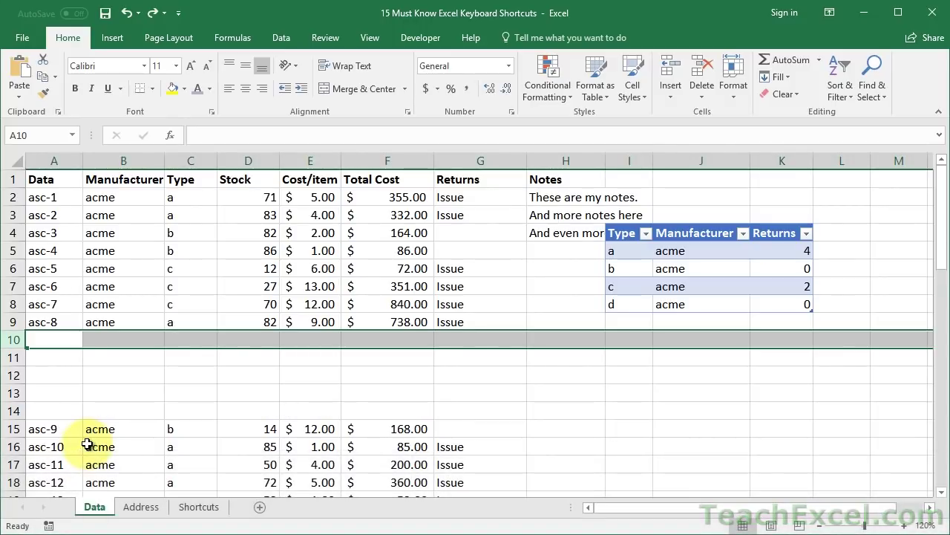
Undo the blank row insertions between asc-8 and asc-9.
{"action": "key", "text": "ctrl+minus"}
{"action": "key", "text": "ctrl+minus"}
{"action": "key", "text": "ctrl+minus"}
{"action": "key", "text": "ctrl+minus"}
{"action": "key", "text": "ctrl+minus"}
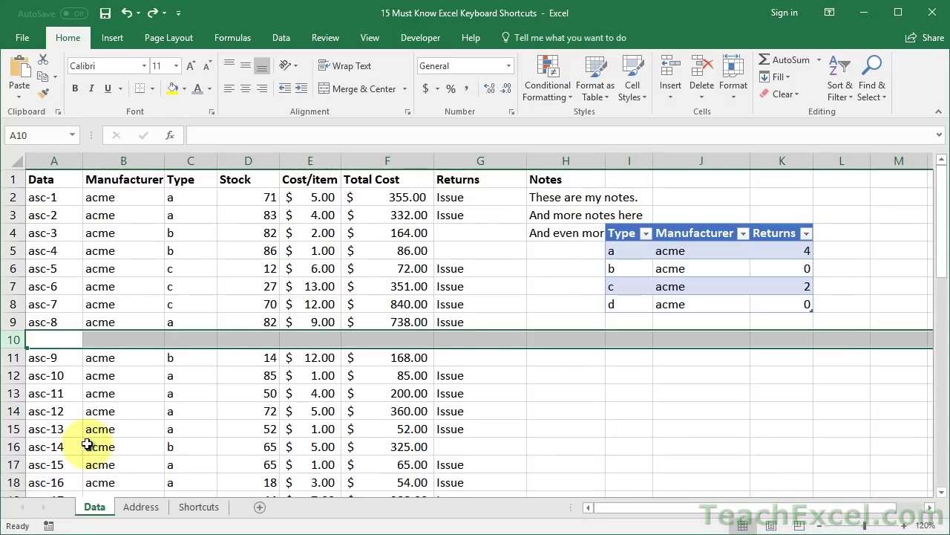
Fill cell B8 with yellow, and repeat the same fill on cells D12, B15 and E16.
{"action": "left_click", "coordinate": [98, 304]}
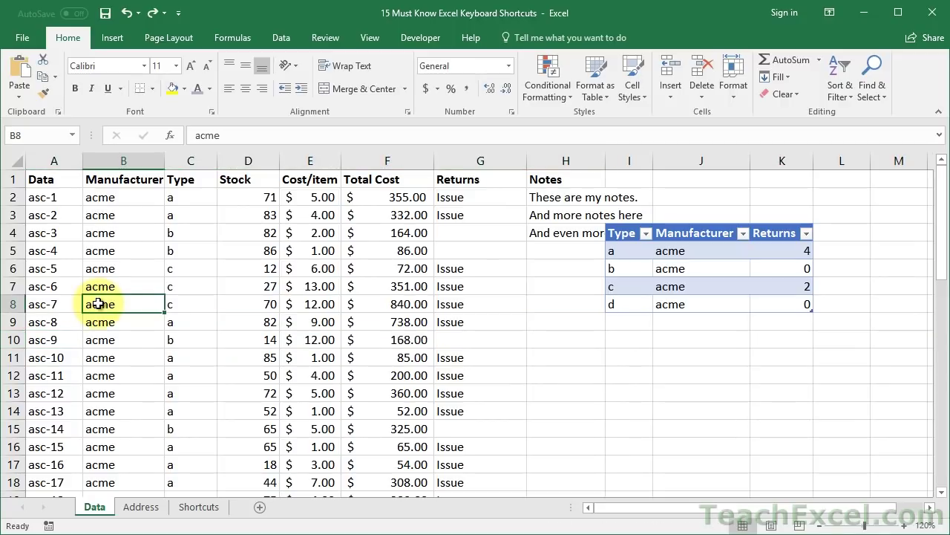
{"action": "left_click", "coordinate": [173, 89]}
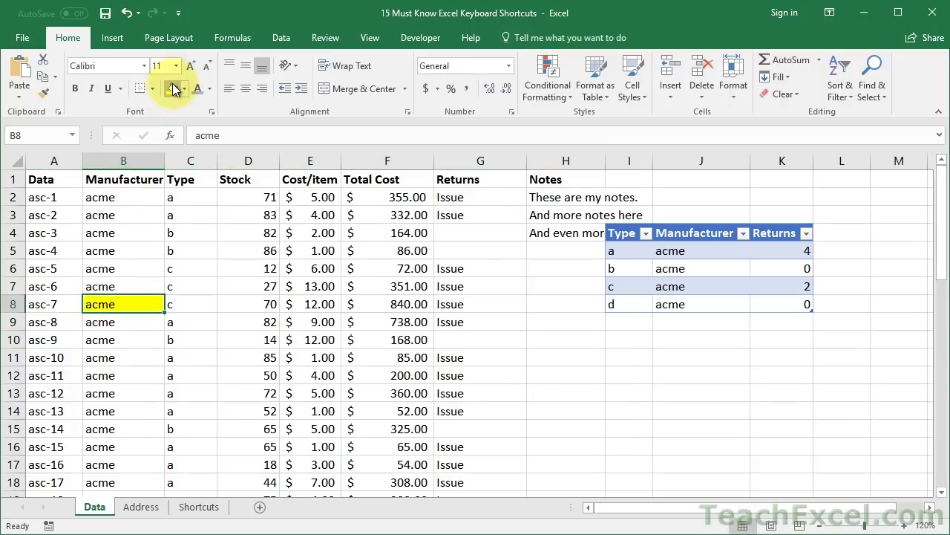
{"action": "left_click", "coordinate": [235, 381]}
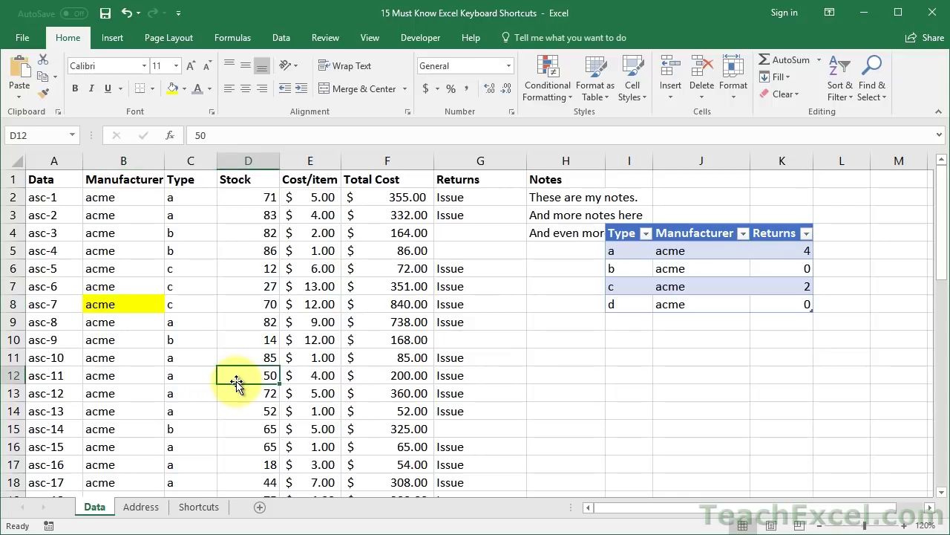
{"action": "key", "text": "F4"}
{"action": "left_click", "coordinate": [152, 424]}
{"action": "key", "text": "F4"}
{"action": "left_click", "coordinate": [329, 447]}
{"action": "key", "text": "F4"}
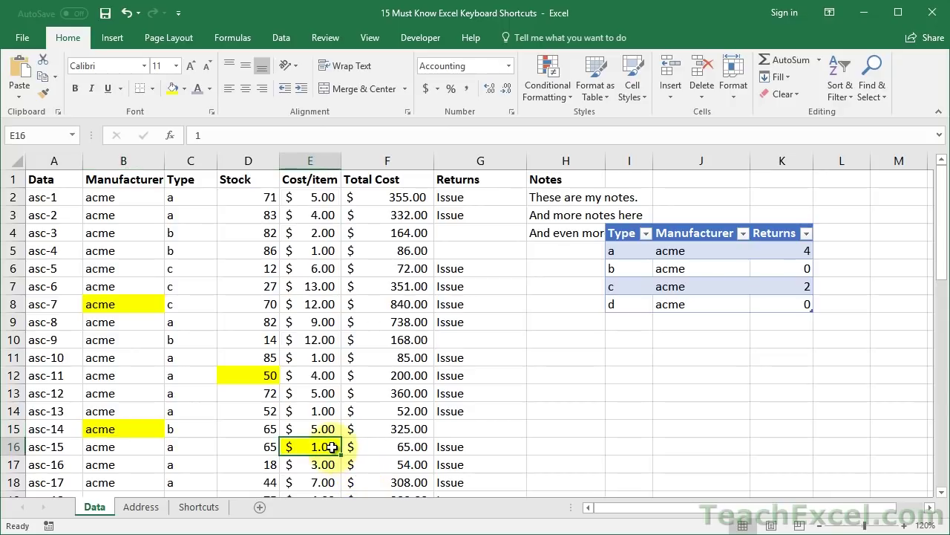
Repeat the yellow fill on cells D5, E8 and E11.
{"action": "left_click", "coordinate": [260, 251]}
{"action": "key", "text": "F4"}
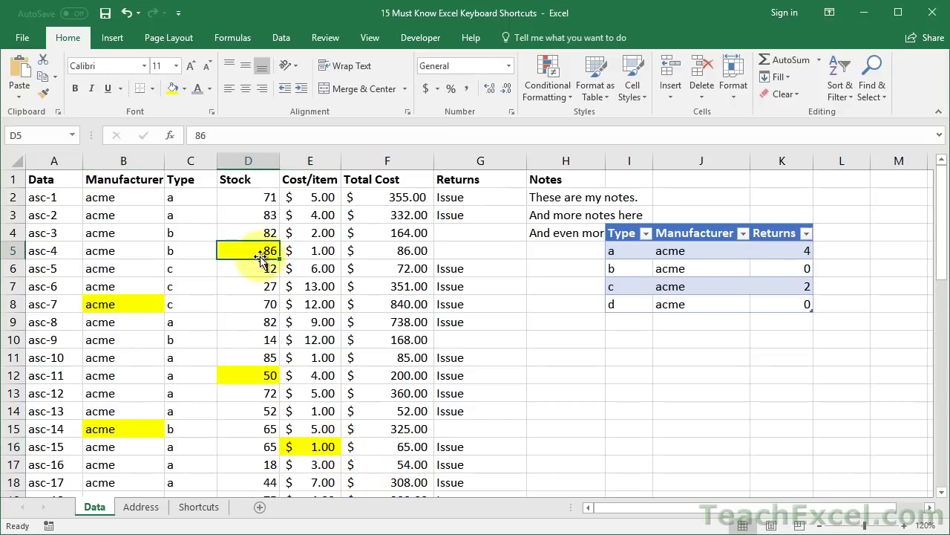
{"action": "left_click", "coordinate": [295, 300]}
{"action": "key", "text": "F4"}
{"action": "left_click", "coordinate": [316, 356]}
{"action": "key", "text": "F4"}
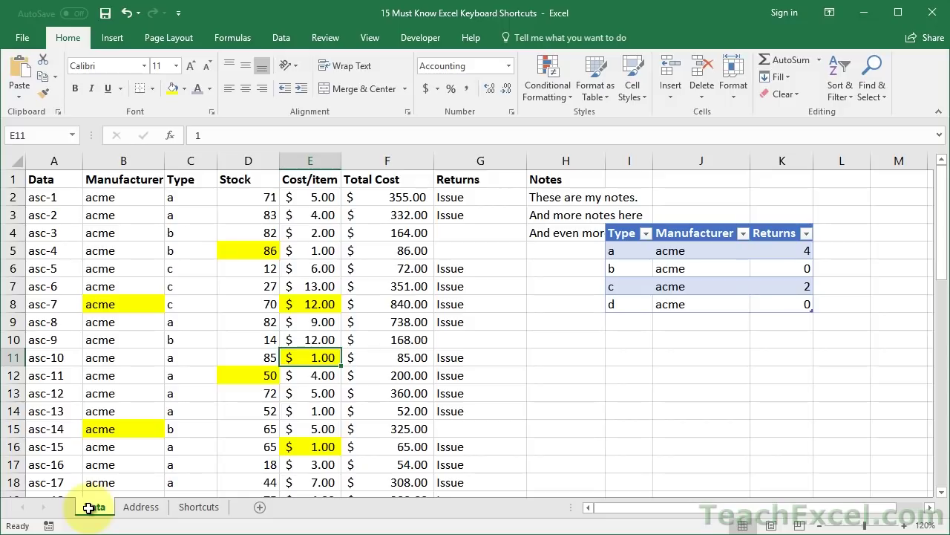
Undo all the yellow fills back to and including the one on cell B8.
{"action": "key", "text": "ctrl+z"}
{"action": "key", "text": "ctrl+z"}
{"action": "key", "text": "ctrl+z"}
{"action": "key", "text": "ctrl+z"}
{"action": "key", "text": "ctrl+z"}
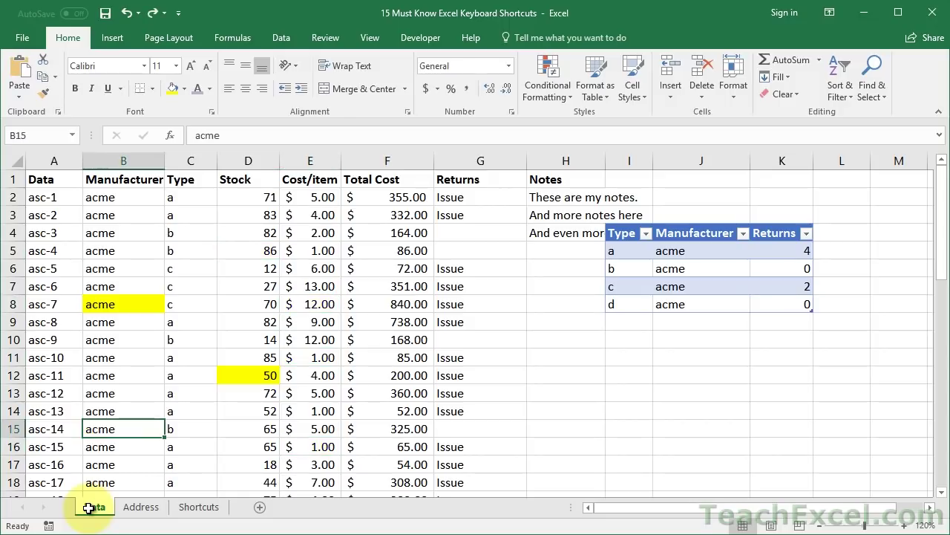
{"action": "key", "text": "ctrl+z"}
{"action": "key", "text": "ctrl+z"}
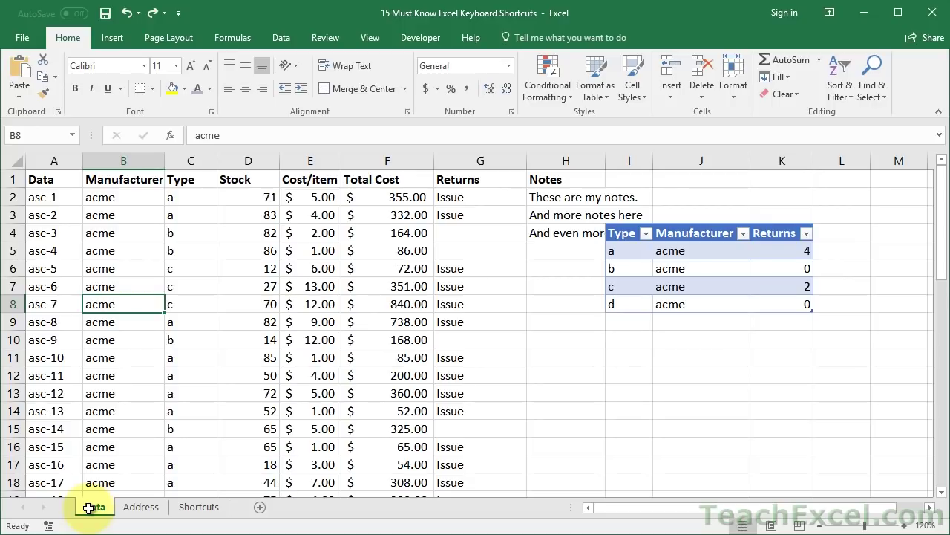
Open cell B8 for in-cell editing and cancel it, and set the sheet zoom to 210%.
{"action": "key", "text": "F2"}
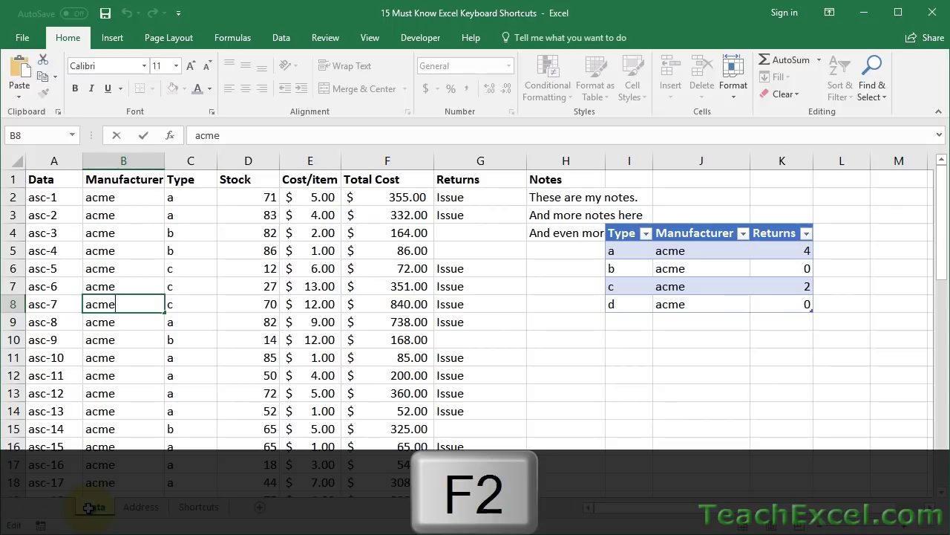
{"action": "key", "text": "Escape"}
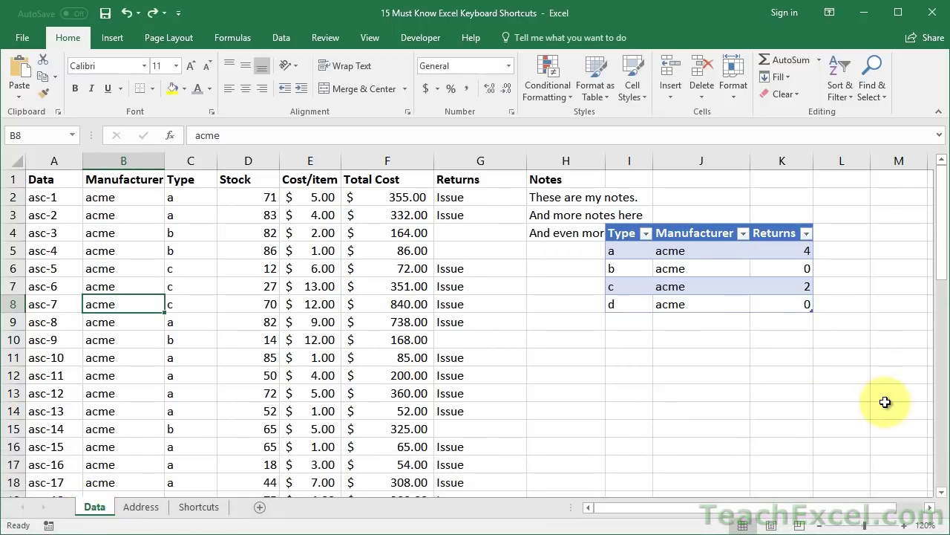
{"action": "left_click", "coordinate": [905, 525]}
{"action": "left_click", "coordinate": [905, 525]}
{"action": "left_click", "coordinate": [904, 525]}
{"action": "left_click", "coordinate": [904, 525]}
{"action": "left_click", "coordinate": [904, 525]}
{"action": "left_click", "coordinate": [904, 525]}
{"action": "left_click", "coordinate": [905, 525]}
{"action": "left_click", "coordinate": [905, 525]}
{"action": "left_click", "coordinate": [904, 525]}
{"action": "scroll", "coordinate": [471, 357], "scroll_direction": "left", "scroll_amount": 2}
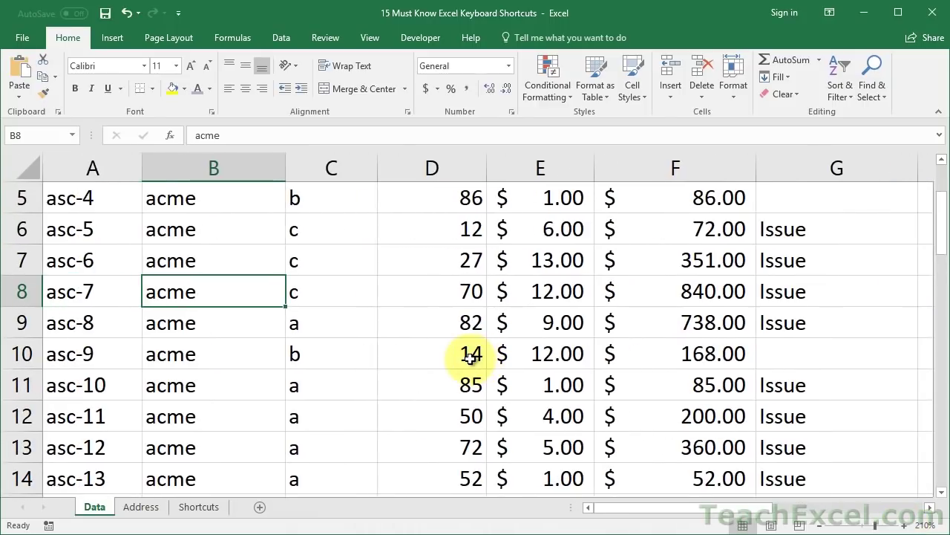
Edit cell B8 in place, deleting the last two letters of acme and retyping "me".
{"action": "key", "text": "F2"}
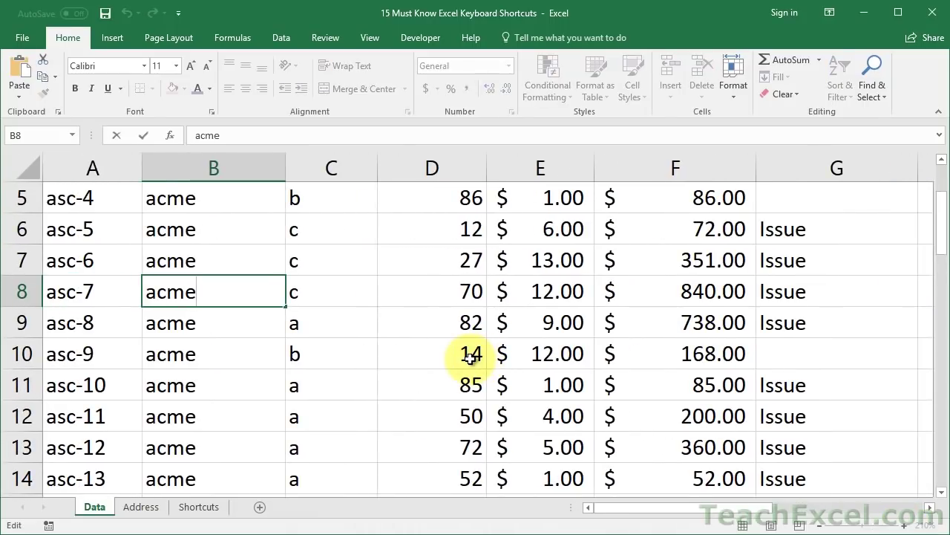
{"action": "key", "text": "BackSpace"}
{"action": "key", "text": "BackSpace"}
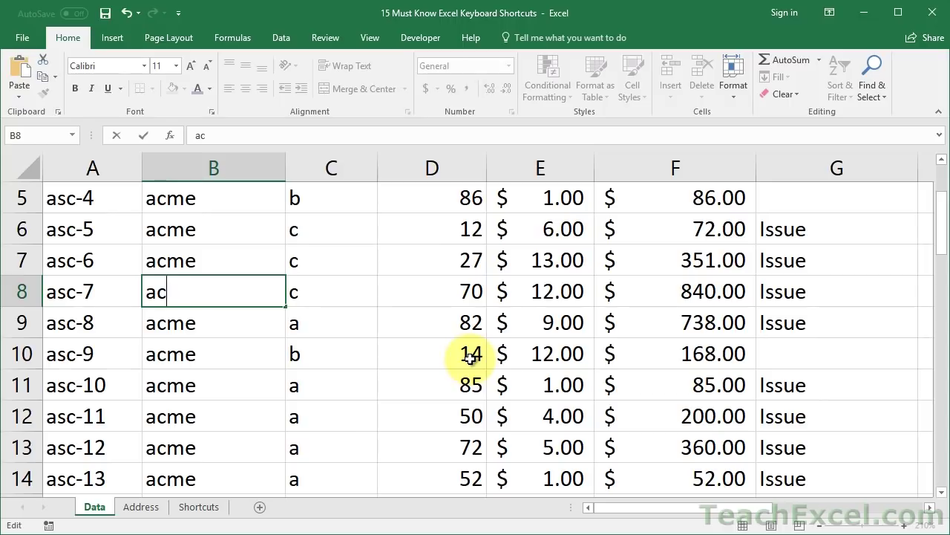
{"action": "type", "text": "me"}
Open cells B10, C7 and B8 for in-cell editing in turn, commit B8 as is, and reselect it.
{"action": "double_click", "coordinate": [250, 346]}
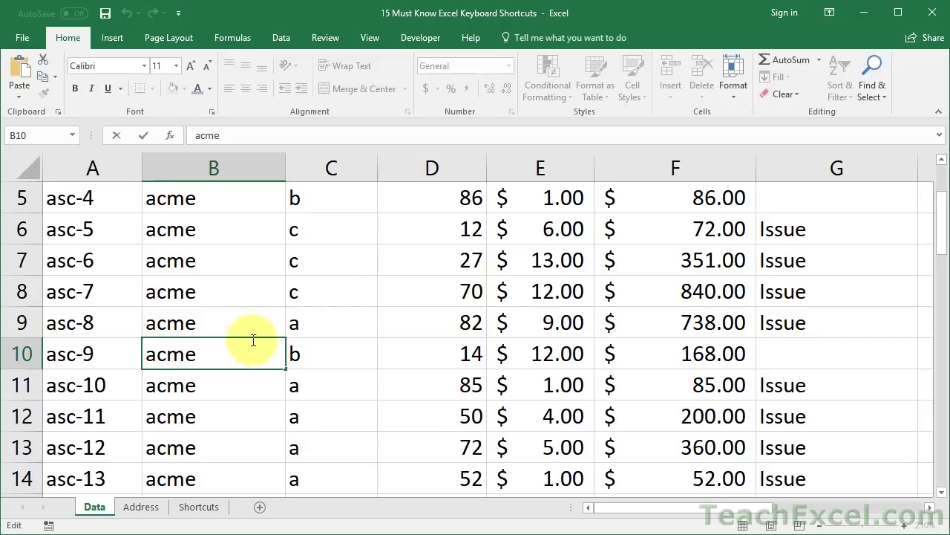
{"action": "double_click", "coordinate": [327, 263]}
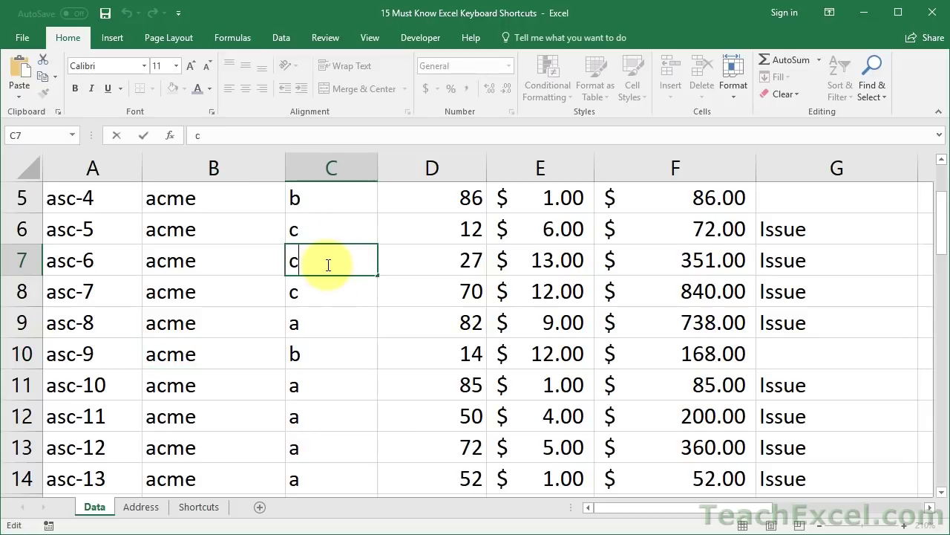
{"action": "double_click", "coordinate": [225, 298]}
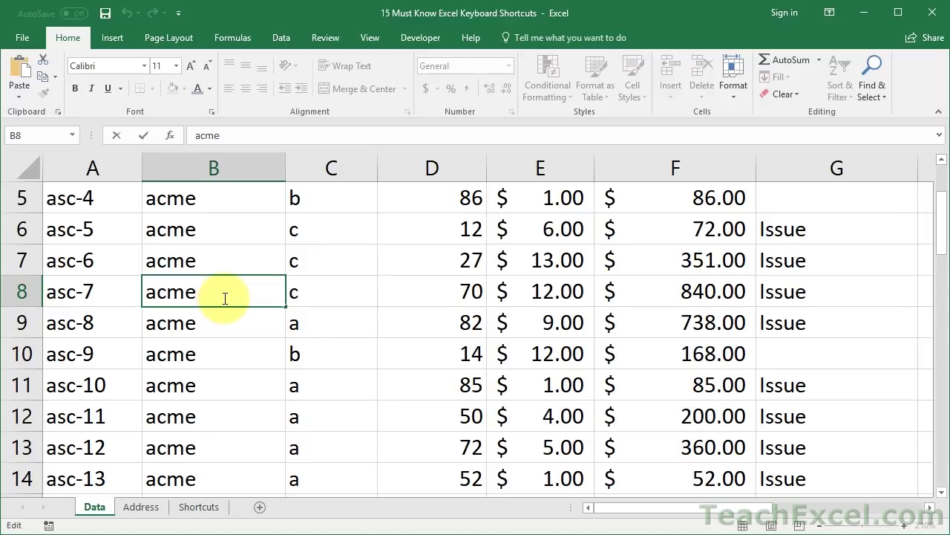
{"action": "key", "text": "Return"}
{"action": "left_click", "coordinate": [223, 297]}
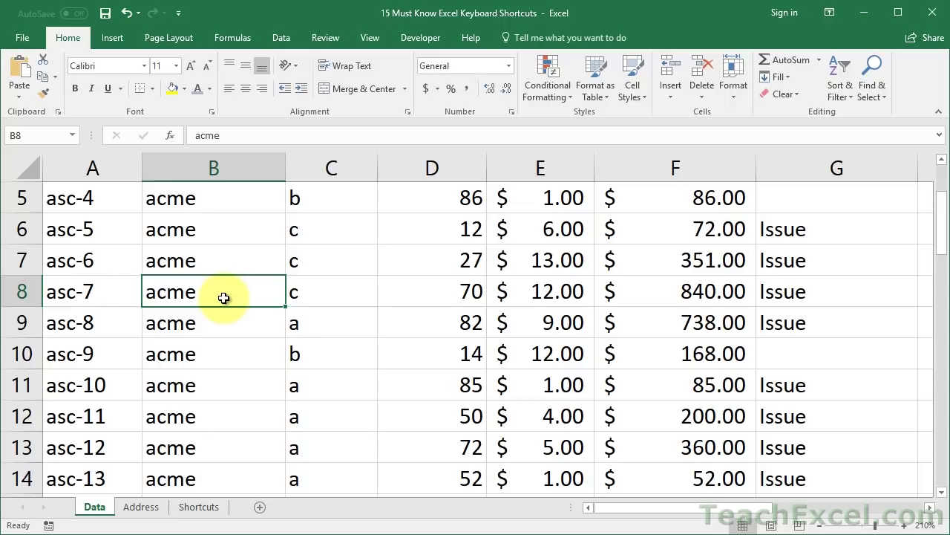
Re-enter acme in cell B8, committing without leaving the cell, and turn bold on and off again.
{"action": "double_click", "coordinate": [225, 298]}
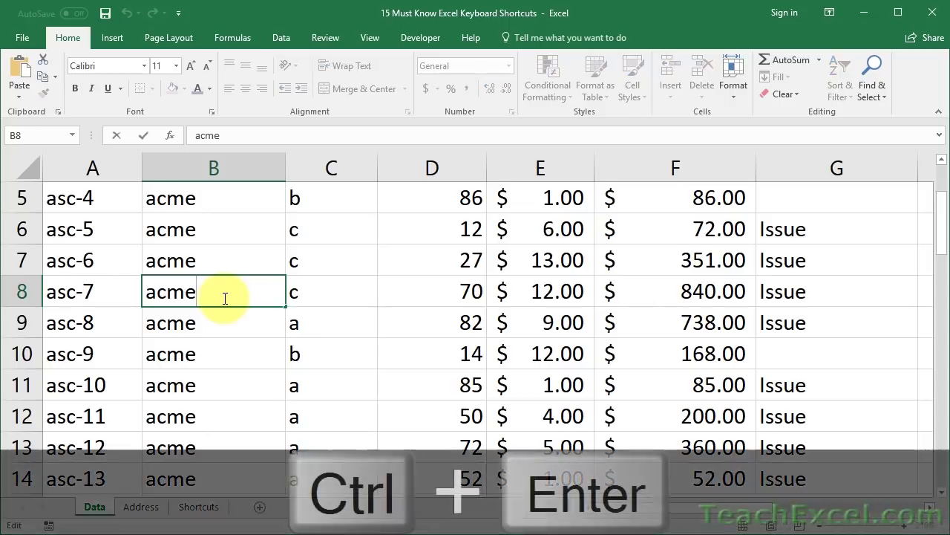
{"action": "key", "text": "ctrl+Return"}
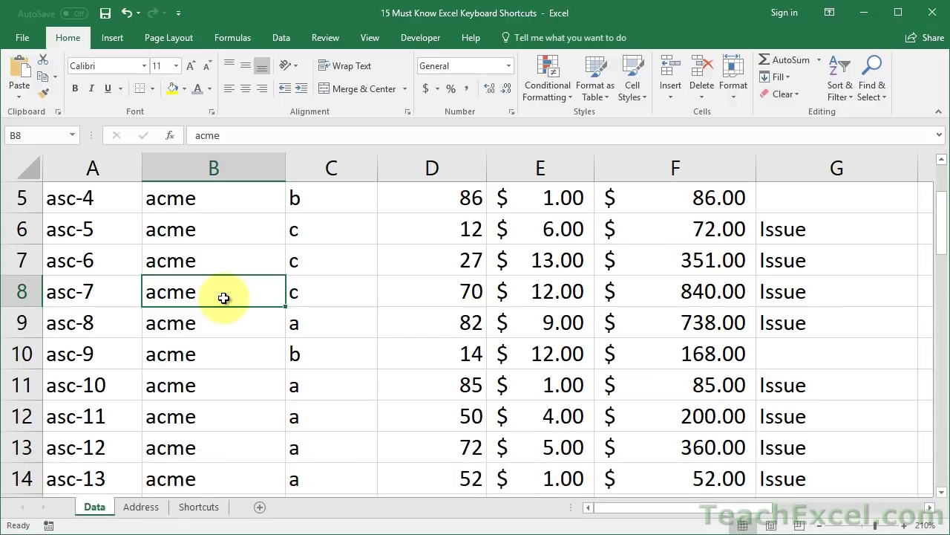
{"action": "key", "text": "Delete"}
{"action": "type", "text": "acme"}
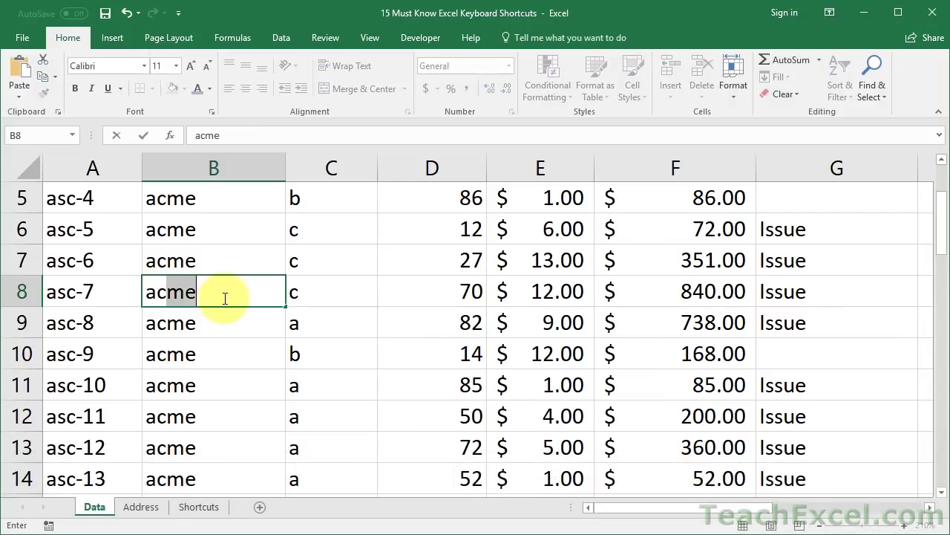
{"action": "key", "text": "ctrl+Return"}
{"action": "key", "text": "ctrl+b"}
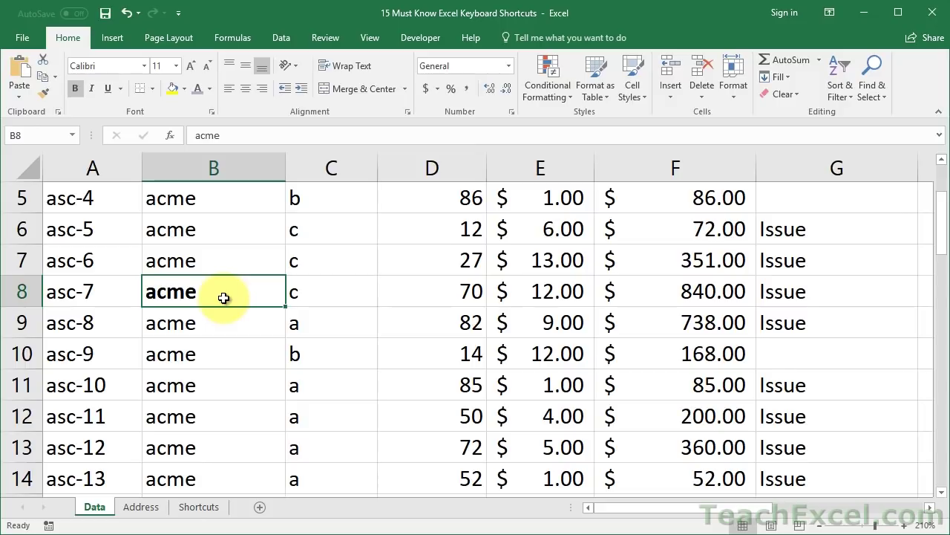
{"action": "key", "text": "ctrl+b"}
Re-enter acme in cell B8 with the selection moving down, return to B8, and apply and undo bold.
{"action": "key", "text": "BackSpace"}
{"action": "type", "text": "acme"}
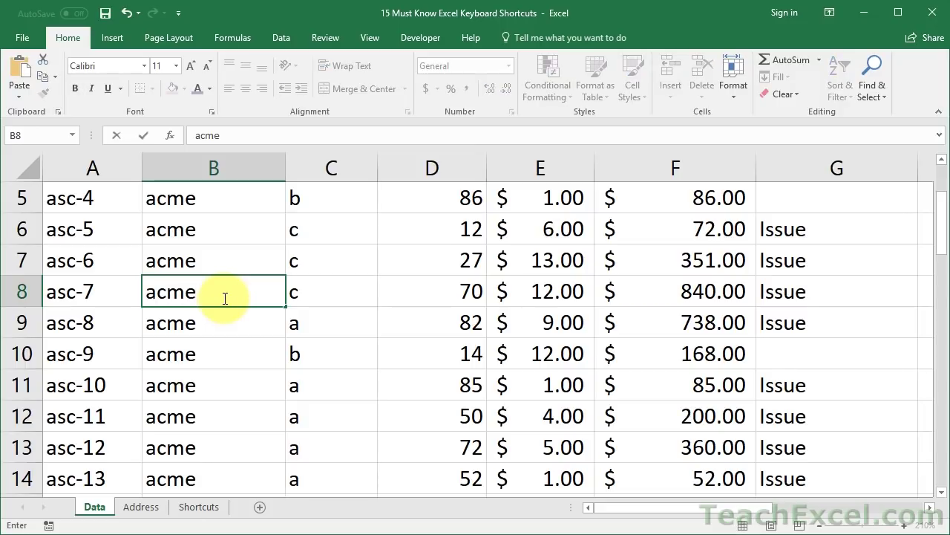
{"action": "key", "text": "Return"}
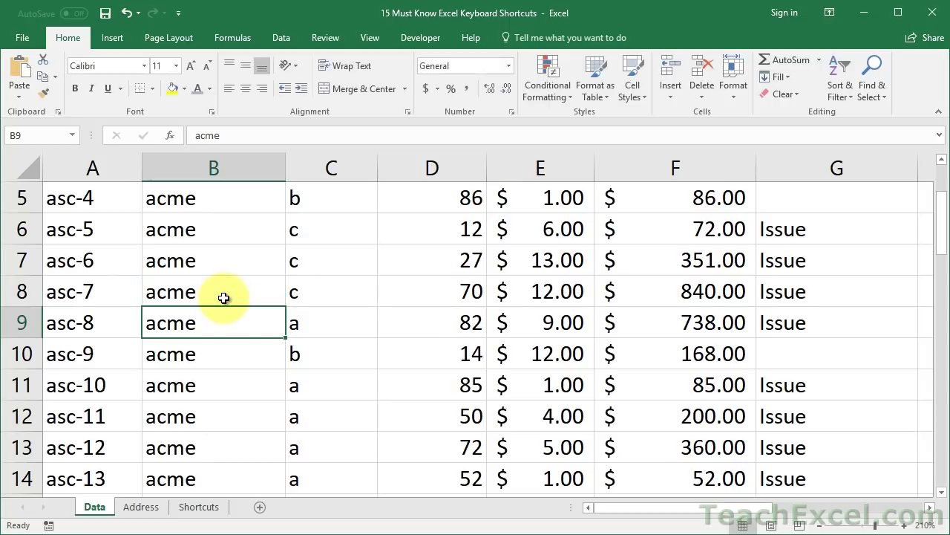
{"action": "key", "text": "Up"}
{"action": "key", "text": "ctrl+b"}
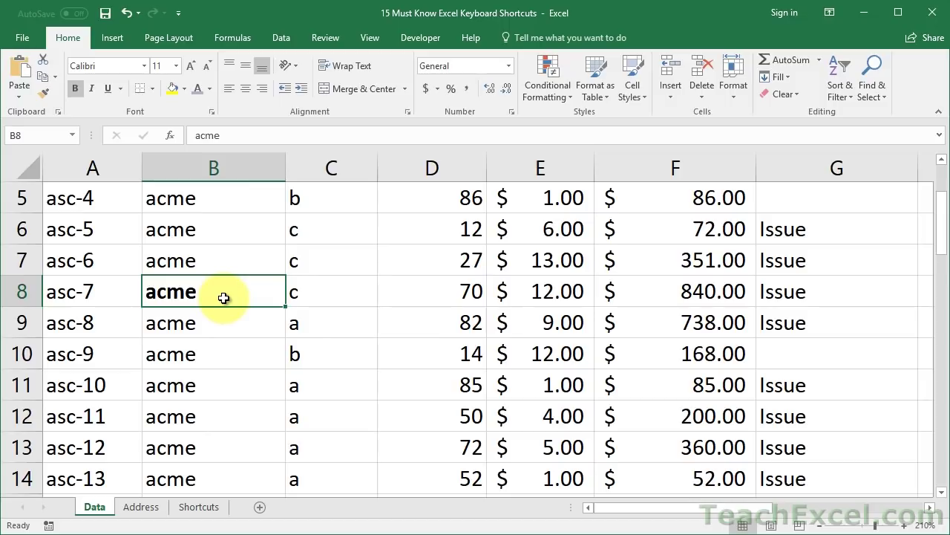
{"action": "key", "text": "ctrl+z"}
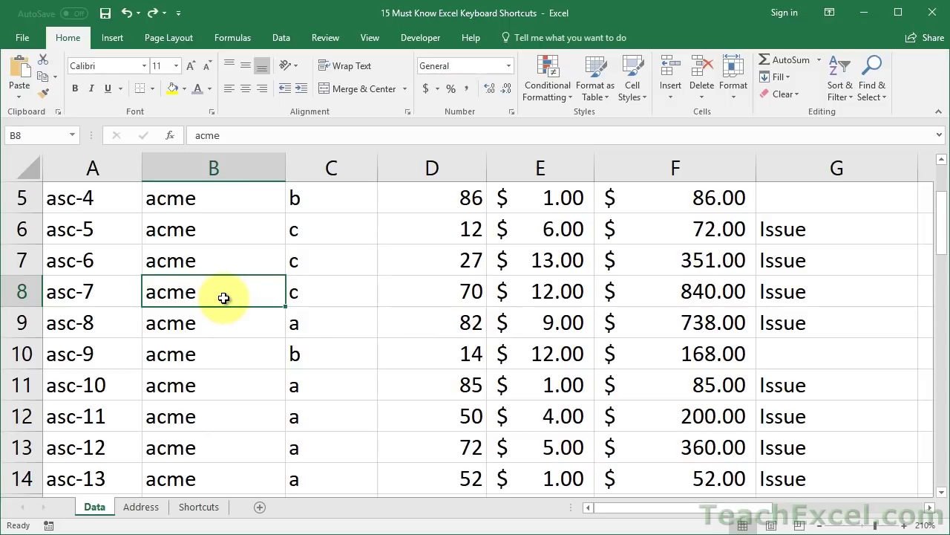
Open the formula in cell G2 under Returns for in-cell editing and cancel it.
{"action": "scroll", "coordinate": [349, 328], "scroll_direction": "up", "scroll_amount": 2}
{"action": "left_click", "coordinate": [103, 195]}
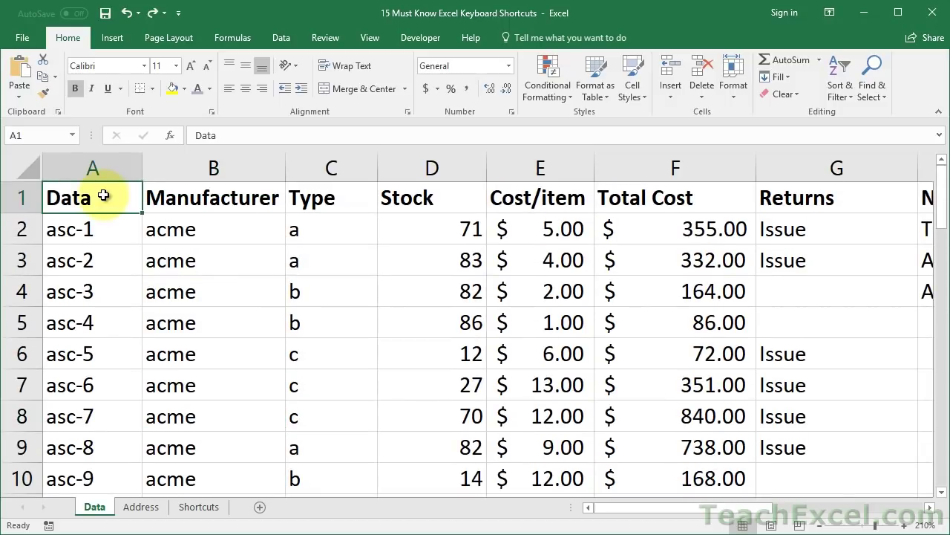
{"action": "left_click", "coordinate": [800, 231]}
{"action": "key", "text": "F2"}
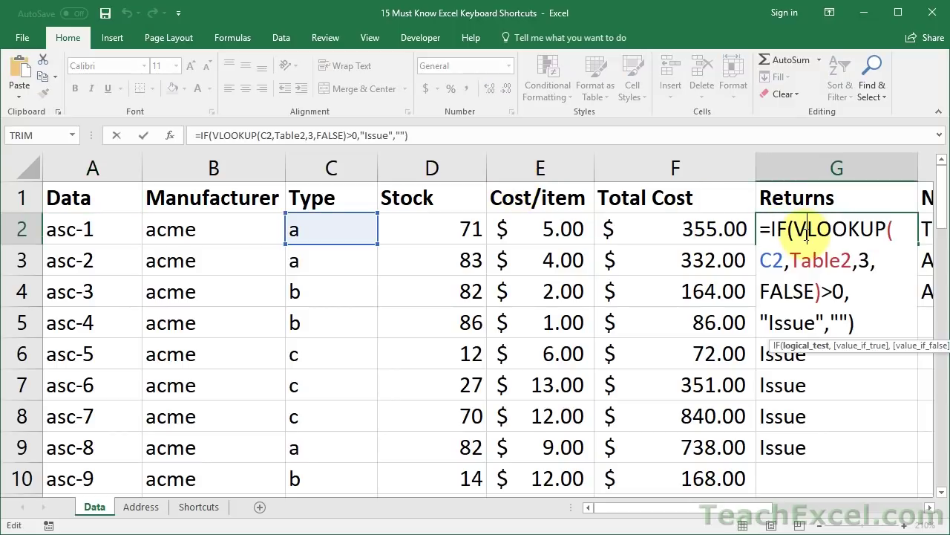
{"action": "key", "text": "Escape"}
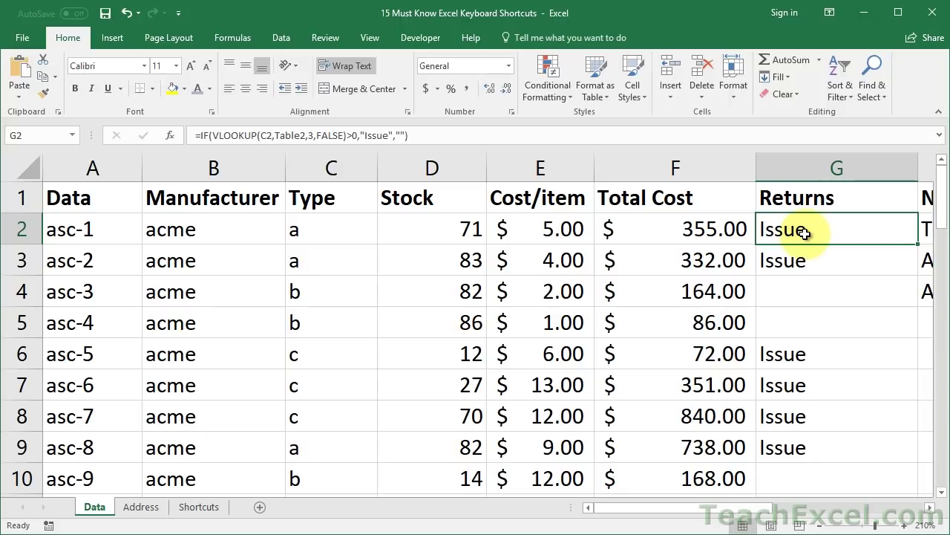
On the Address sheet, zoomed to 190%, clear cell B2 and enter the street line of the company's address.
{"action": "left_click", "coordinate": [140, 508]}
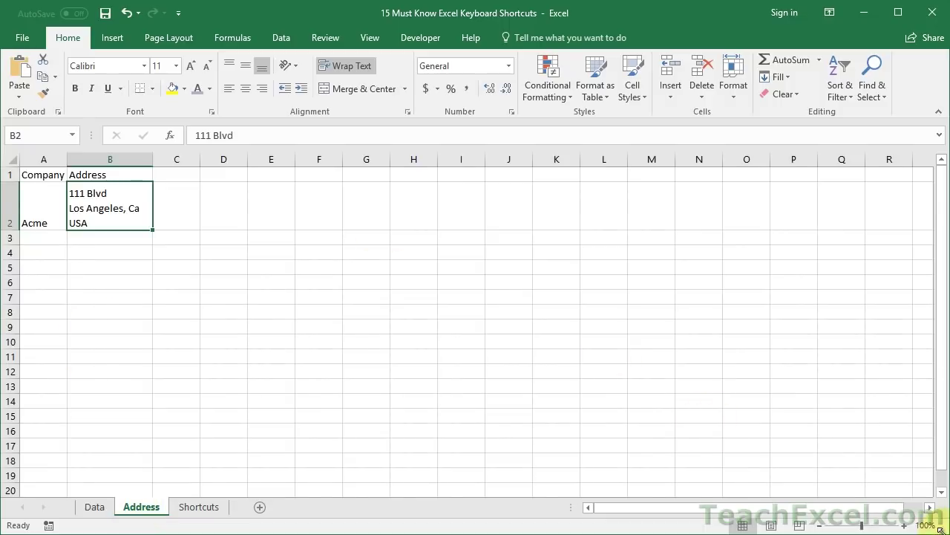
{"action": "scroll", "coordinate": [910, 531], "scroll_direction": "up", "scroll_amount": 5}
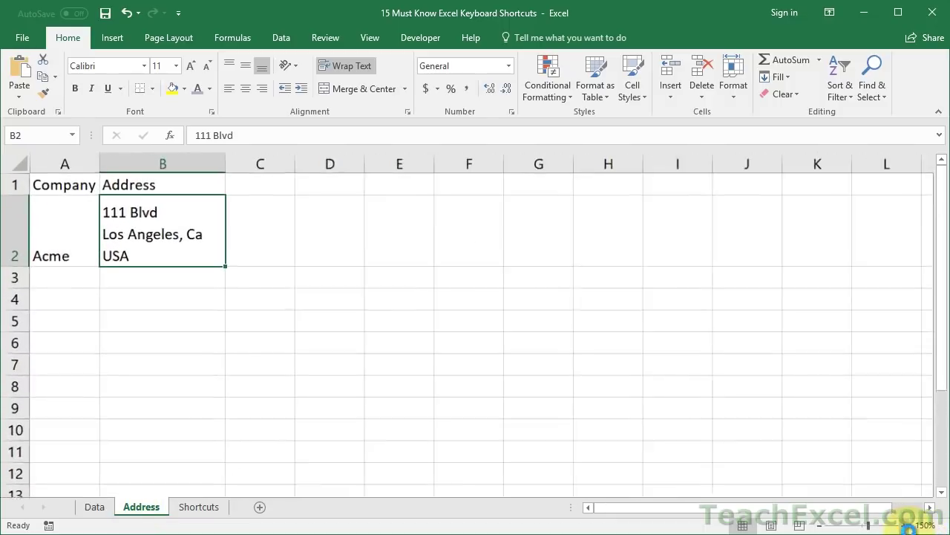
{"action": "left_click", "coordinate": [906, 526]}
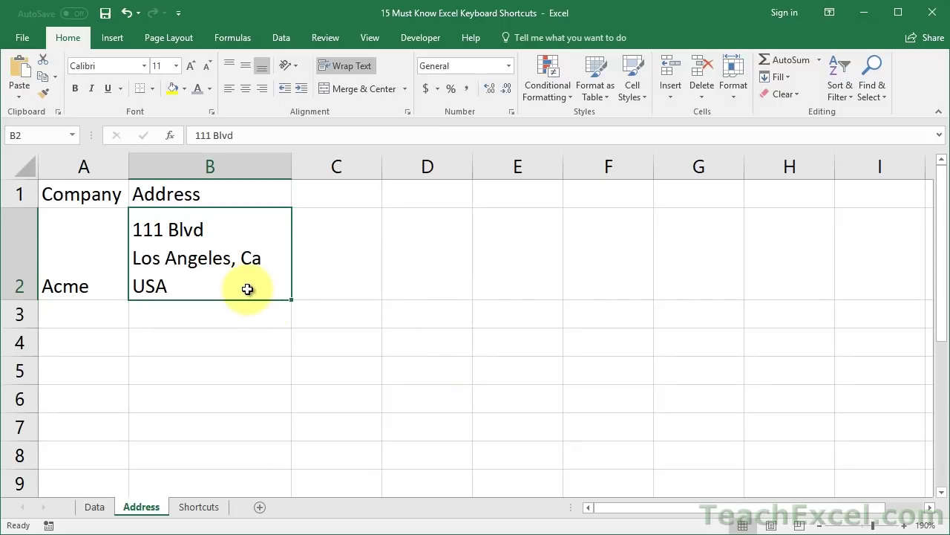
{"action": "key", "text": "Delete"}
{"action": "key", "text": "F2"}
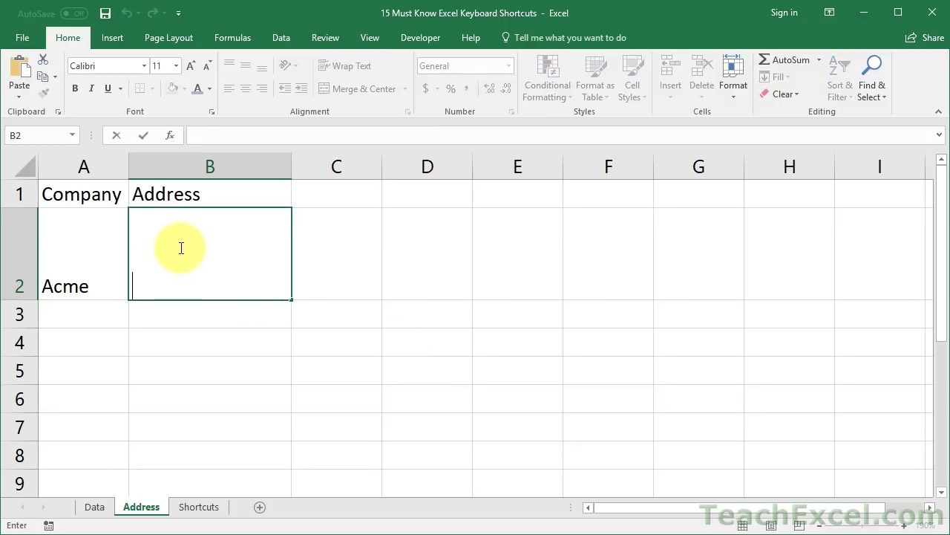
{"action": "type", "text": "11"}
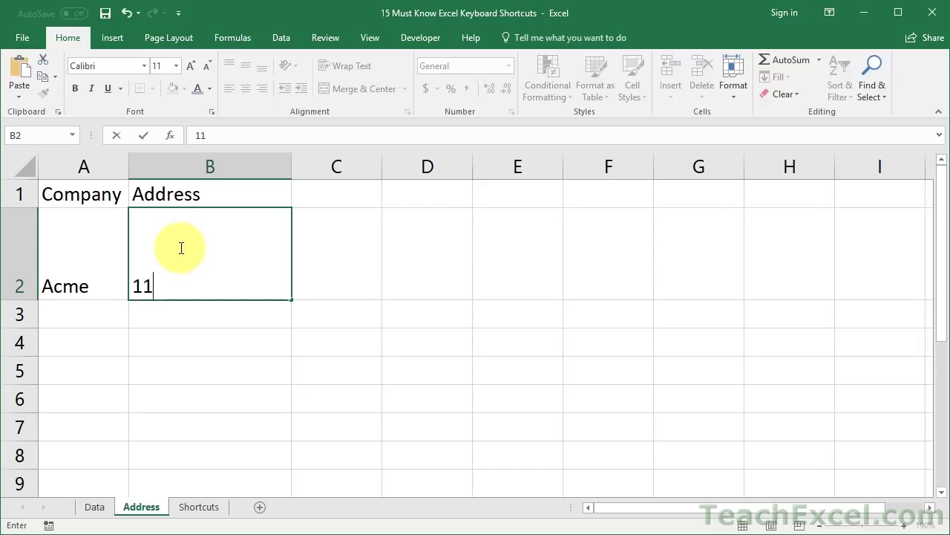
{"action": "type", "text": "1 Blvd"}
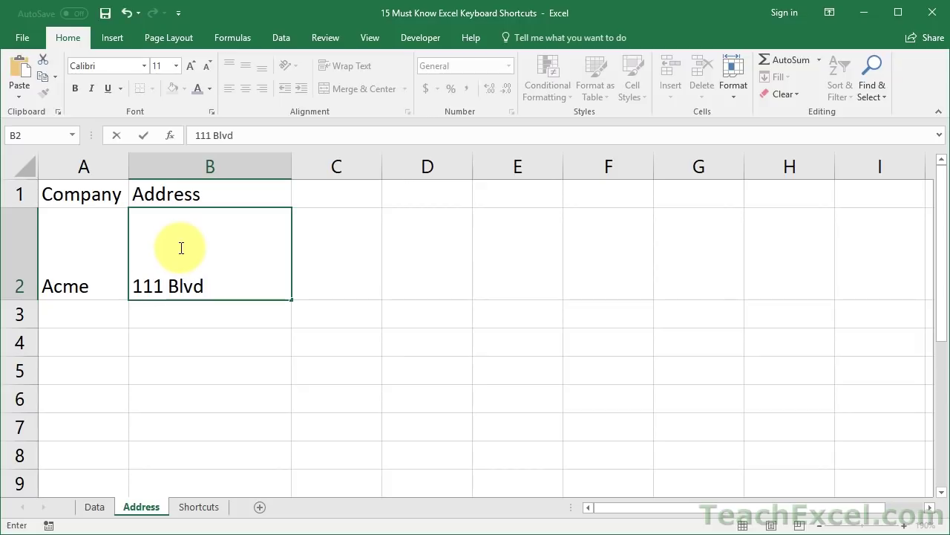
Add the city and the country on separate lines within cell B2, and commit while keeping the cell selected.
{"action": "key", "text": "alt+Return"}
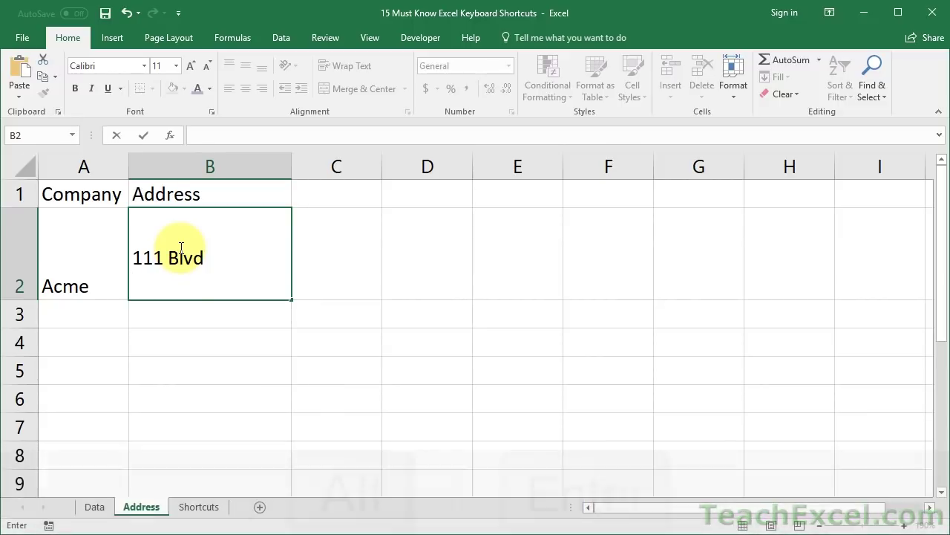
{"action": "type", "text": "Los"}
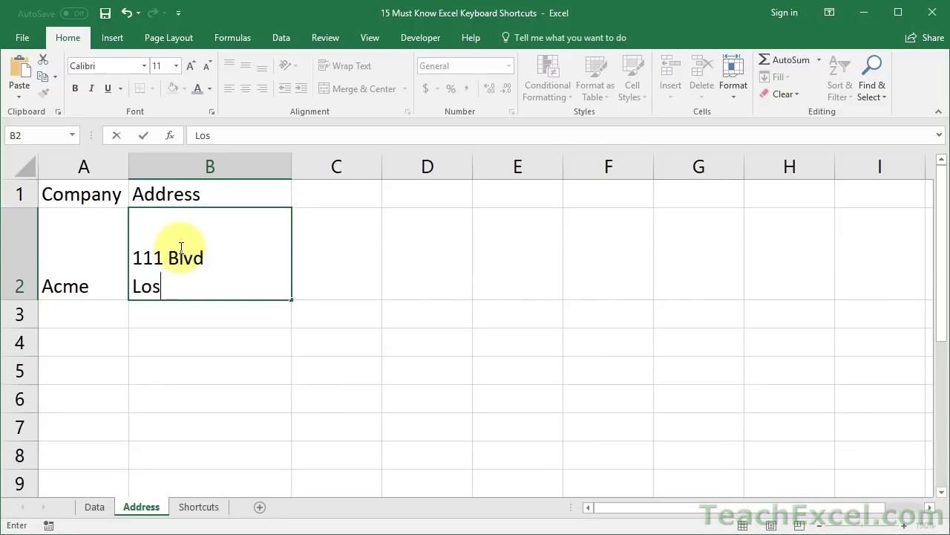
{"action": "type", "text": " Angeles"}
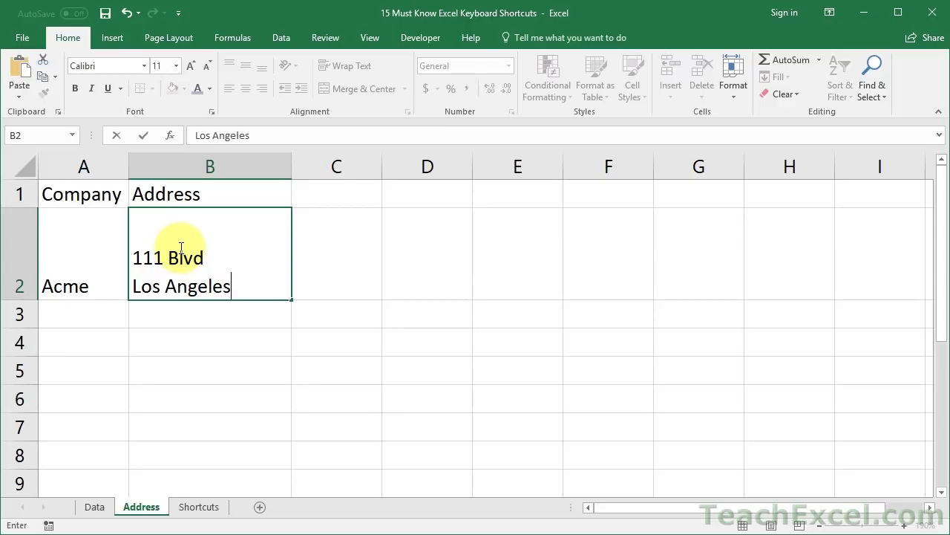
{"action": "key", "text": "alt+Return"}
{"action": "type", "text": "USA"}
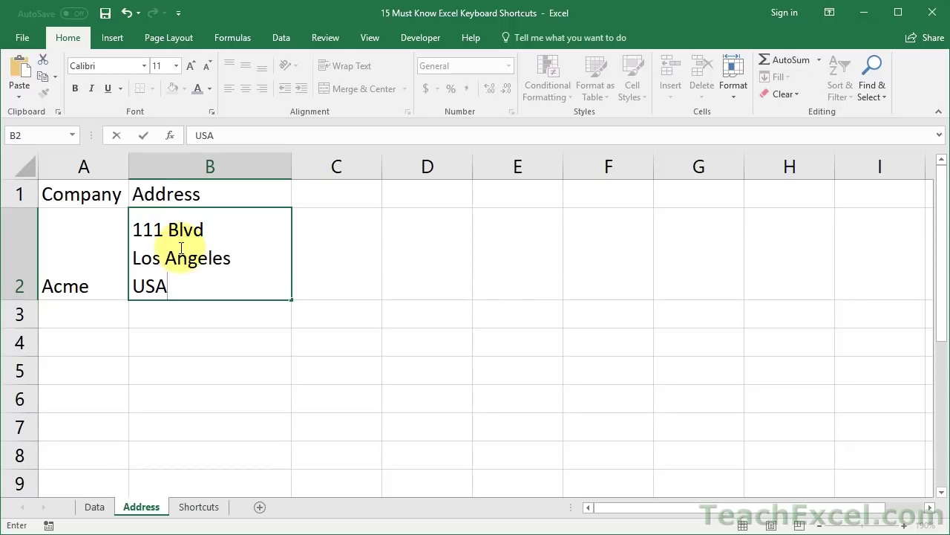
{"action": "key", "text": "ctrl+Return"}
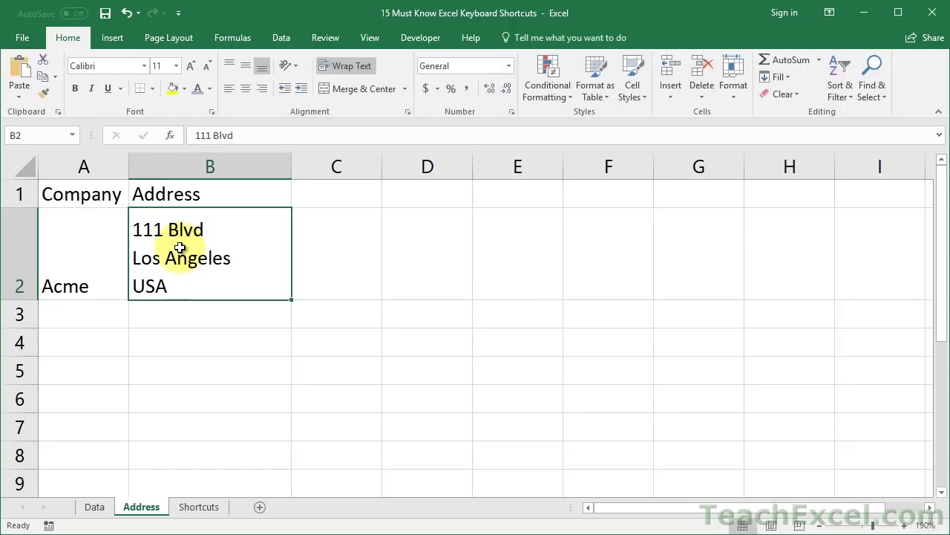
Select cell B5, open the multi-line address in B2 for in-cell editing, and cancel it.
{"action": "left_click", "coordinate": [149, 365]}
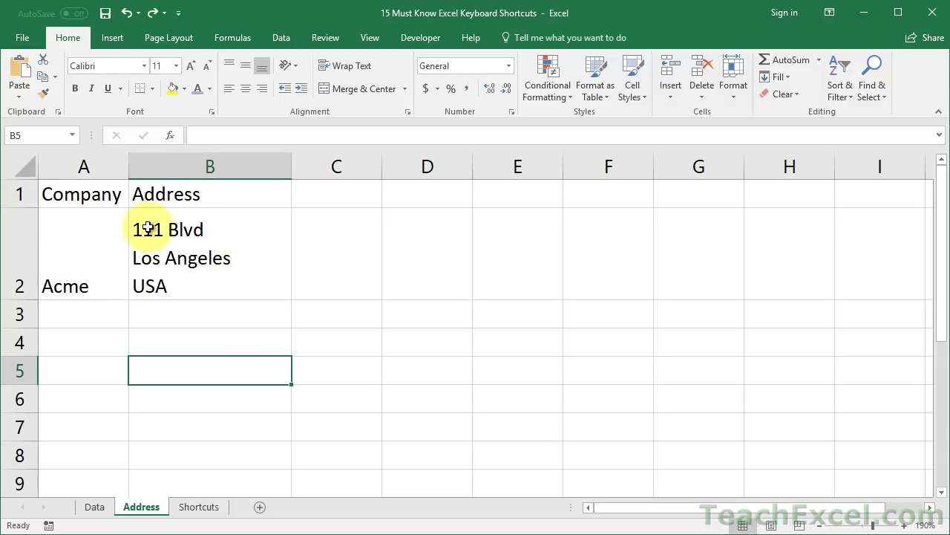
{"action": "double_click", "coordinate": [222, 261]}
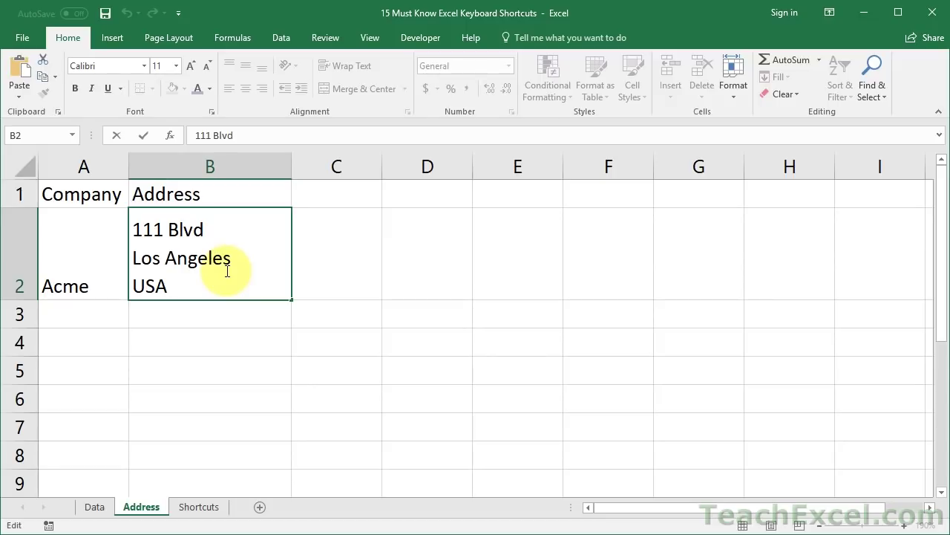
{"action": "key", "text": "Escape"}
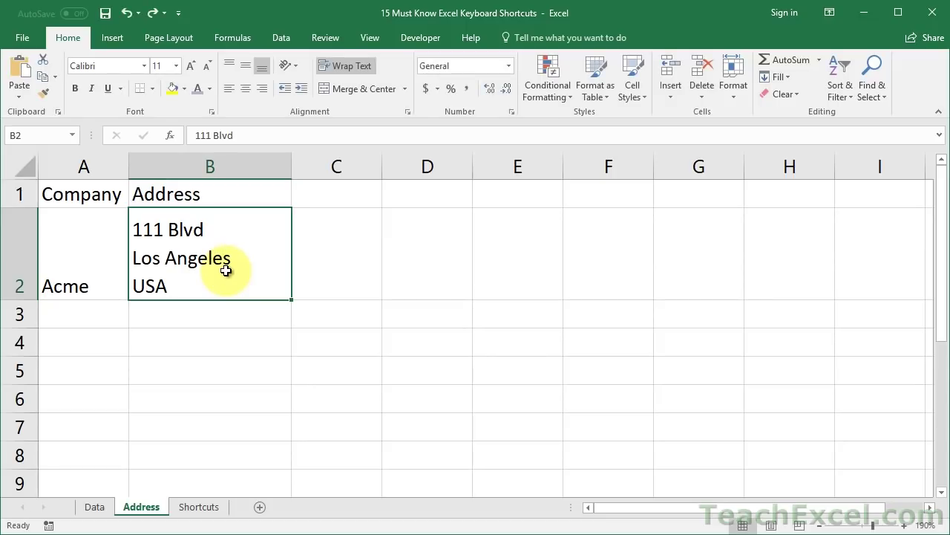
Return to the Data sheet and set its zoom to 170%.
{"action": "left_click", "coordinate": [92, 509]}
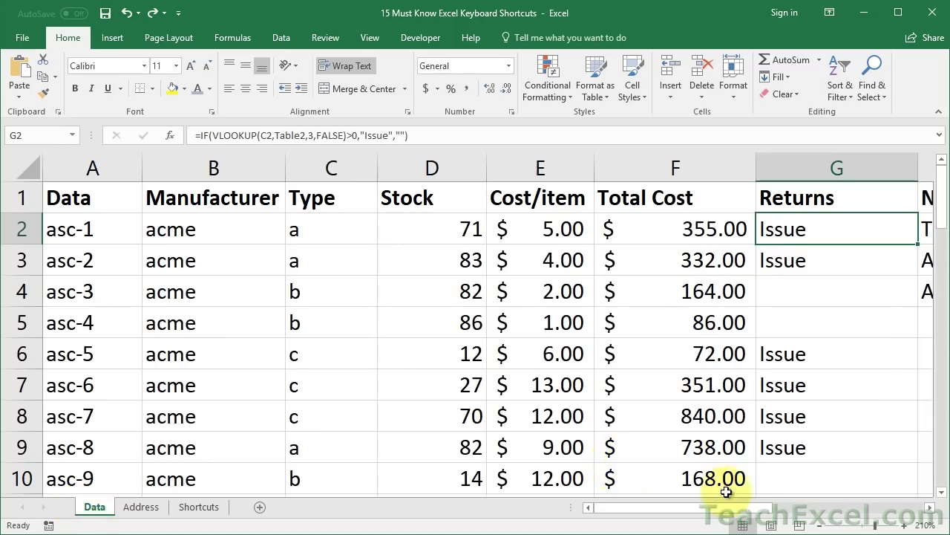
{"action": "left_click", "coordinate": [820, 525]}
{"action": "left_click", "coordinate": [821, 526]}
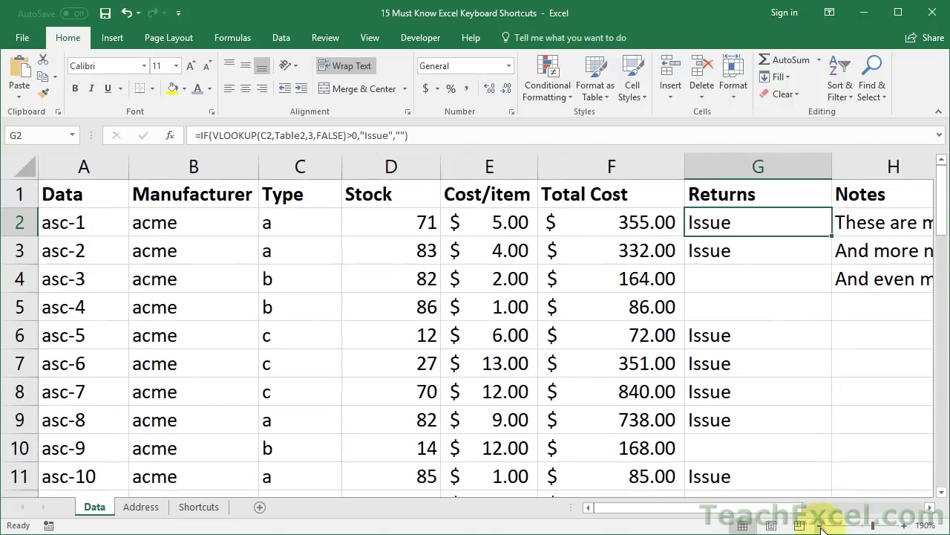
{"action": "left_click", "coordinate": [821, 526]}
{"action": "left_click", "coordinate": [821, 526]}
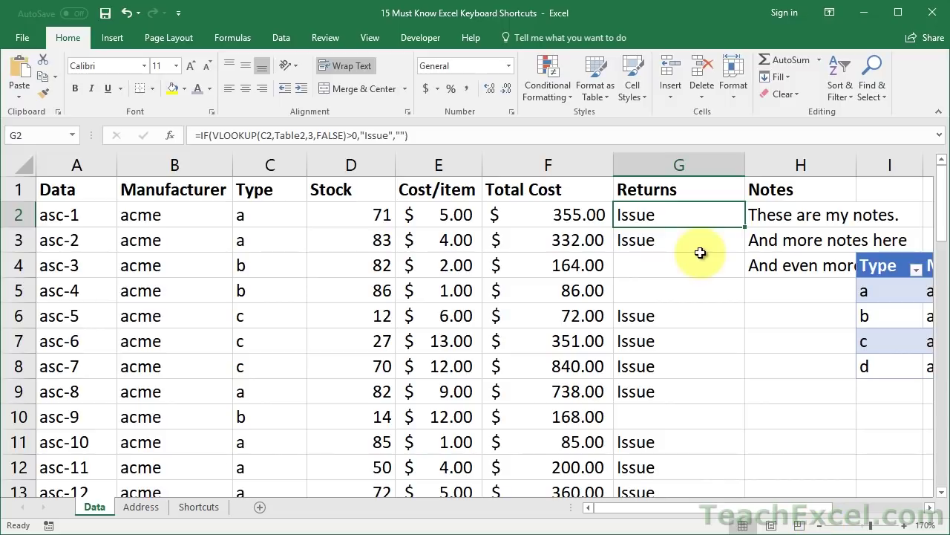
Enter "new corp." into all the Manufacturer cells B2:B8 at once, and undo the entry.
{"action": "left_click", "coordinate": [175, 214]}
{"action": "left_click_drag", "start_coordinate": [175, 214], "coordinate": [148, 371]}
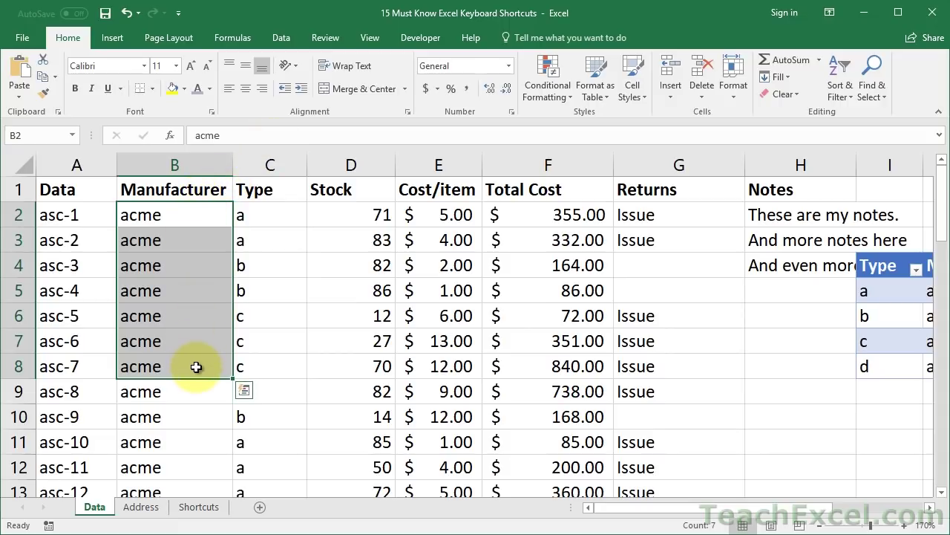
{"action": "type", "text": "new corp."}
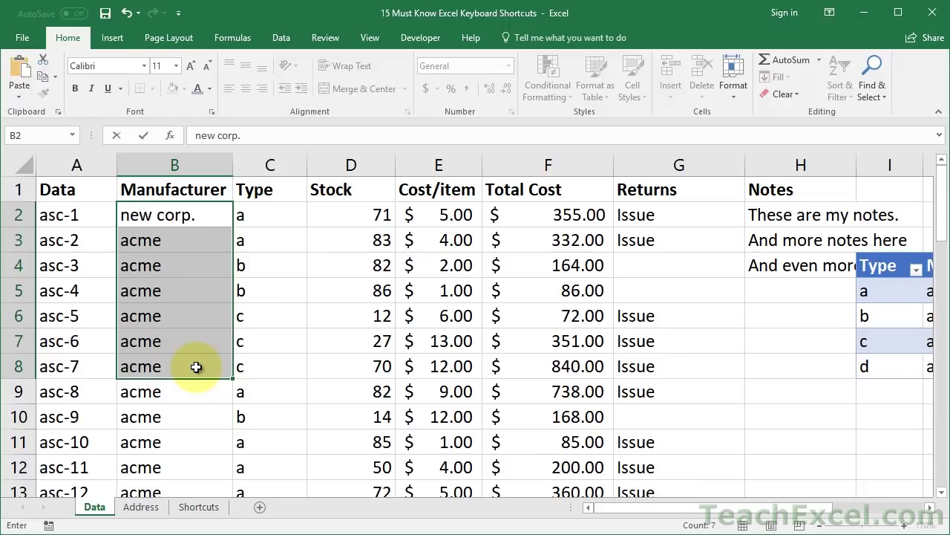
{"action": "key", "text": "ctrl+Return"}
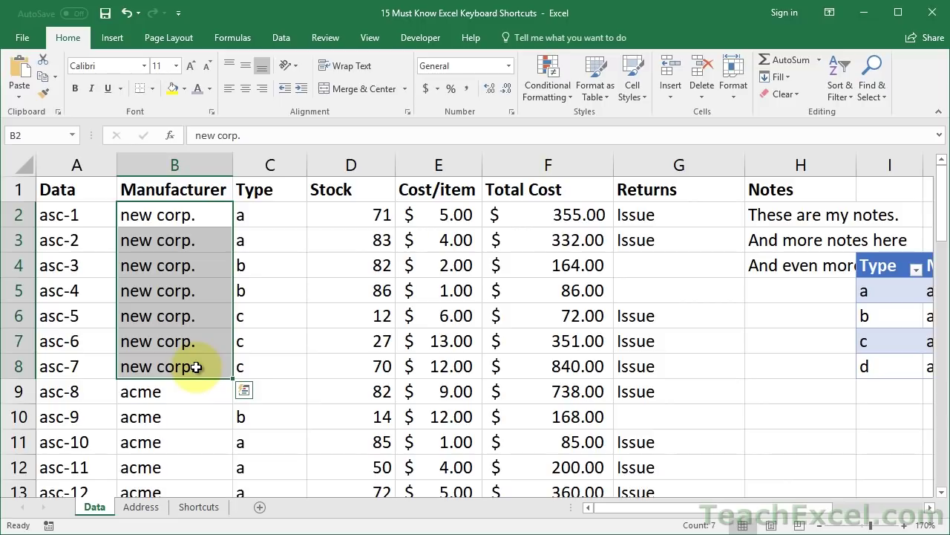
{"action": "key", "text": "ctrl+z"}
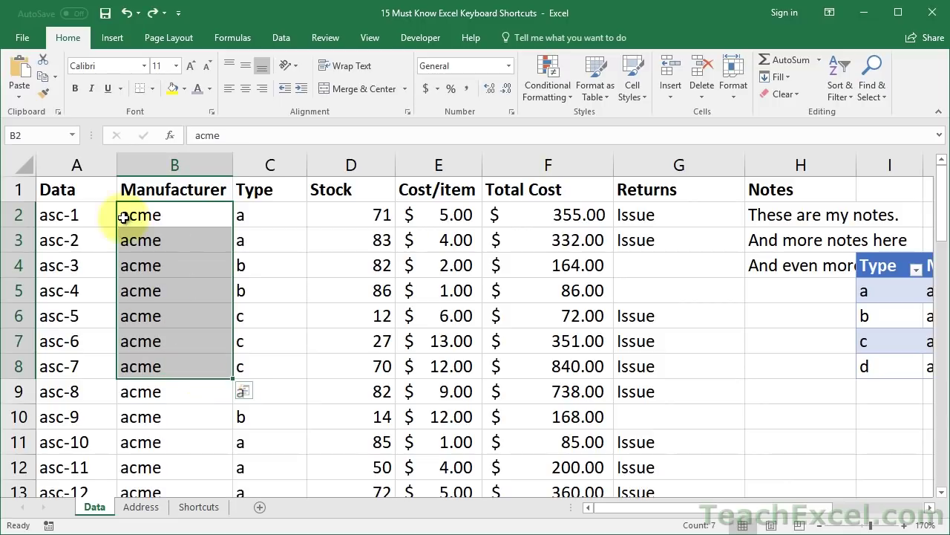
Enter "new corp." in cell B2, keeping it selected, and fill it down to B8.
{"action": "left_click", "coordinate": [151, 214]}
{"action": "type", "text": "new corp."}
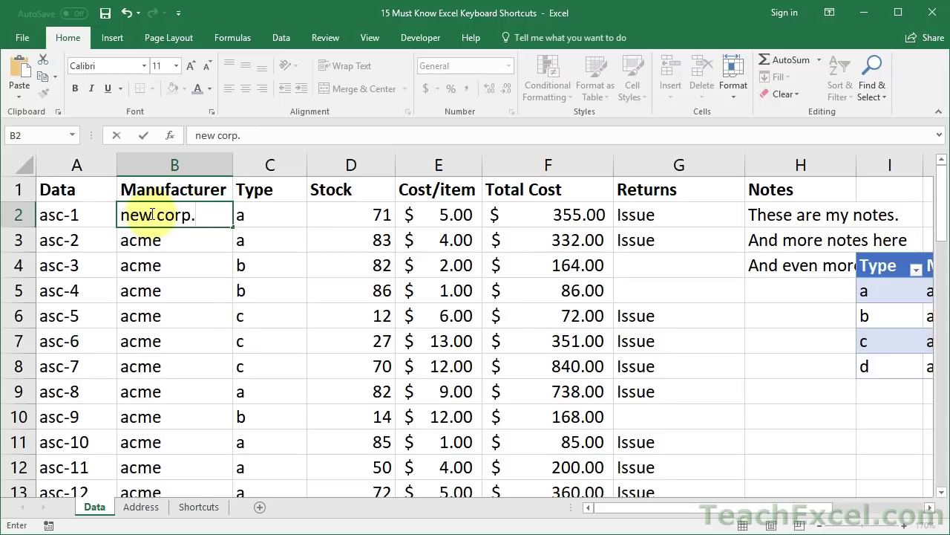
{"action": "key", "text": "ctrl+Return"}
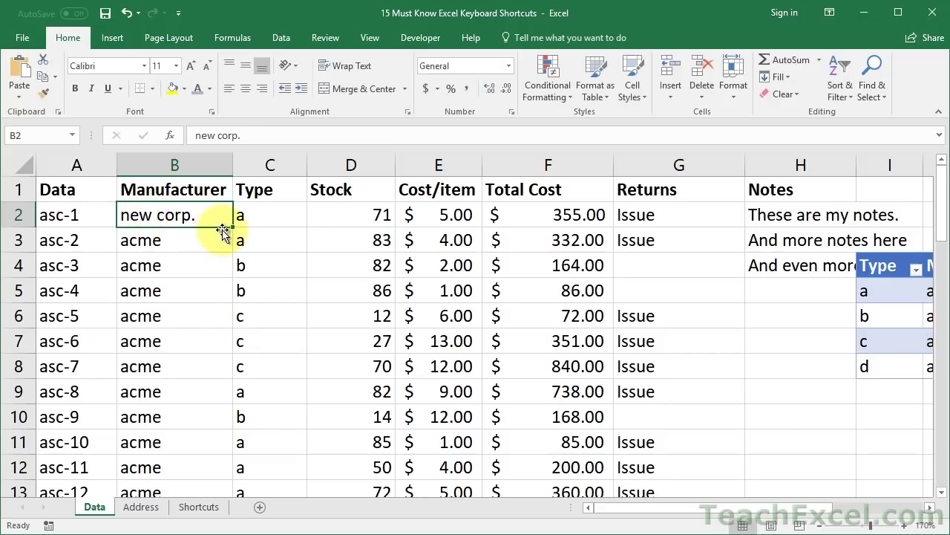
{"action": "left_click_drag", "start_coordinate": [231, 228], "coordinate": [219, 356]}
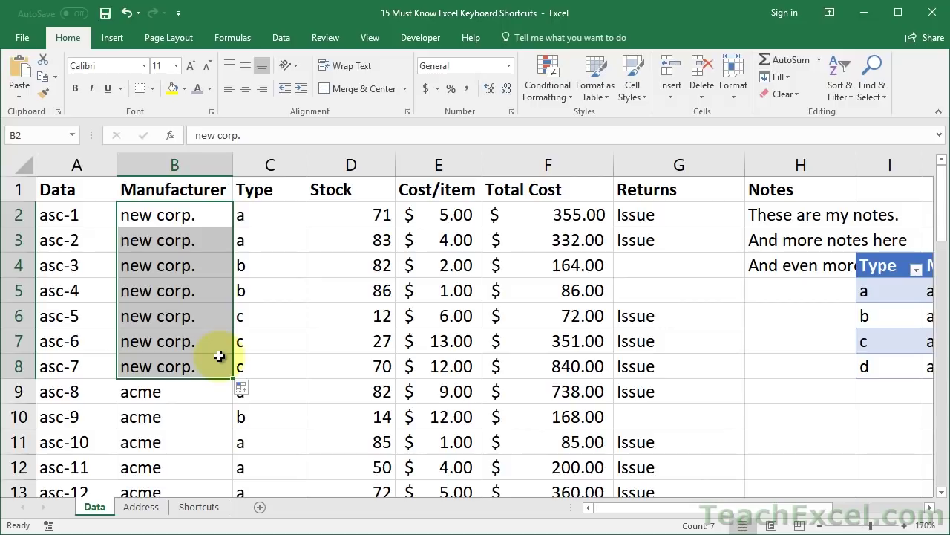
Undo the fill-down and enter "new corp." into all the Manufacturer cells B2:B8 at once.
{"action": "key", "text": "ctrl+z"}
{"action": "left_click_drag", "start_coordinate": [180, 211], "coordinate": [152, 359]}
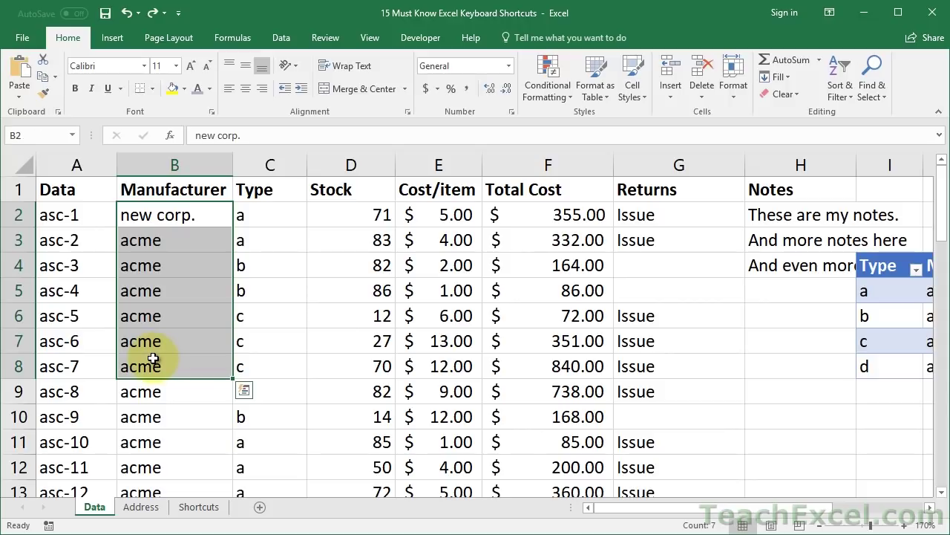
{"action": "type", "text": "new"}
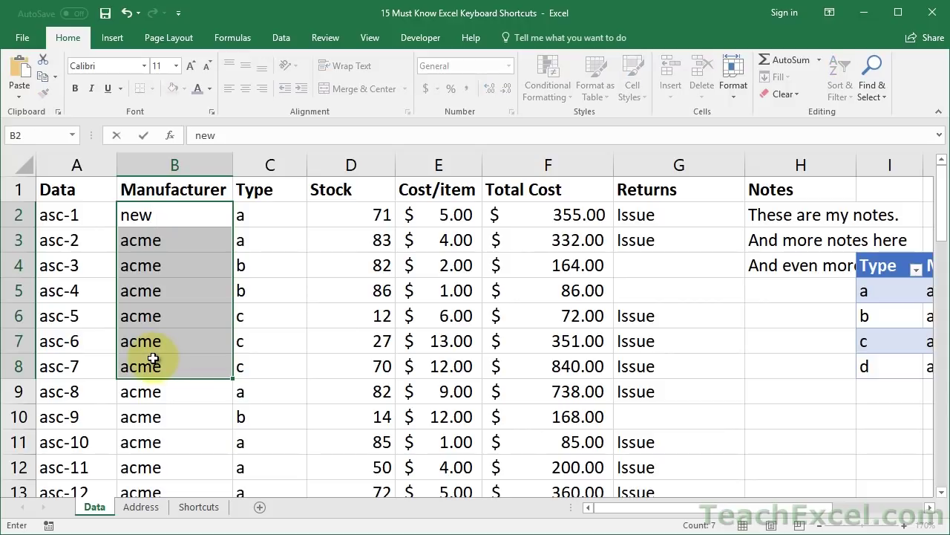
{"action": "type", "text": " copr"}
{"action": "key", "text": "BackSpace"}
{"action": "key", "text": "BackSpace"}
{"action": "type", "text": "rp."}
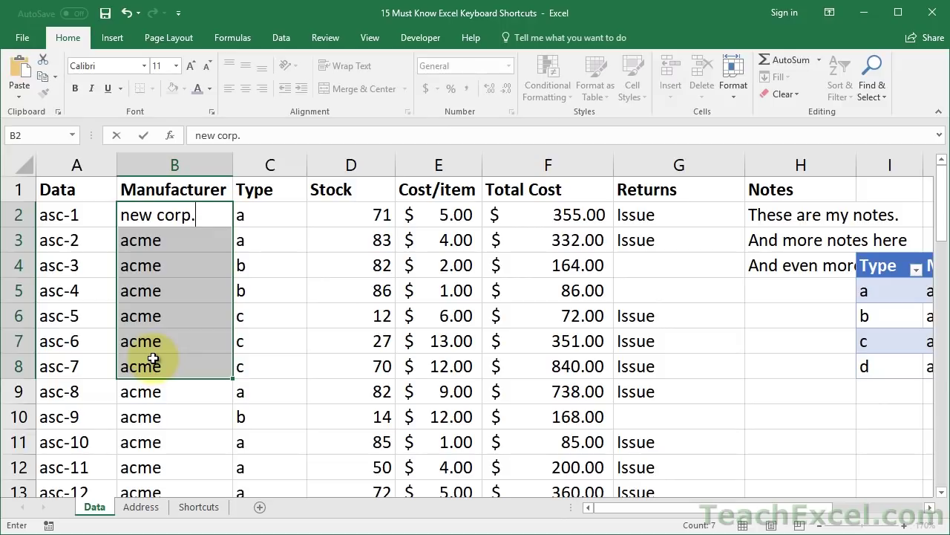
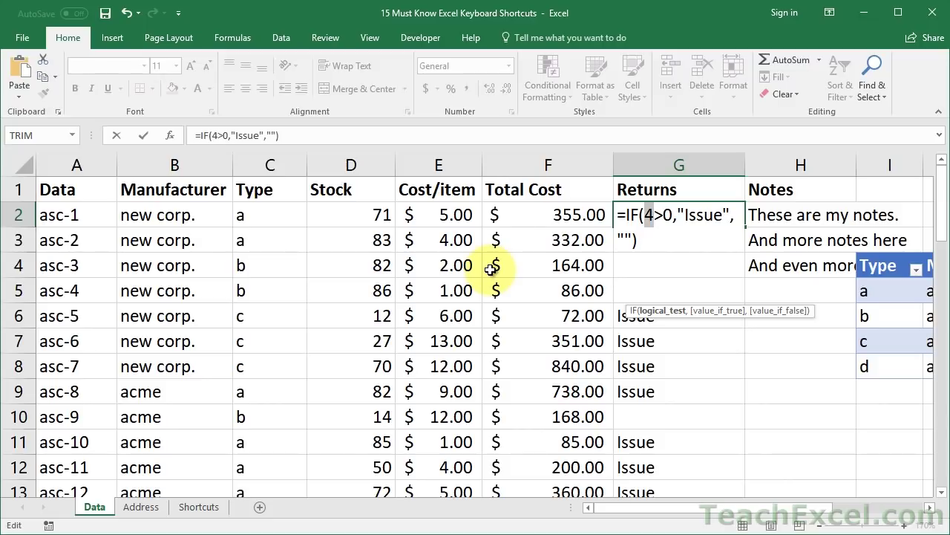
Evaluate only the VLOOKUP part of the Returns formula in G2 in place, and undo that evaluation.
{"action": "key", "text": "Escape"}
{"action": "key", "text": "F2"}
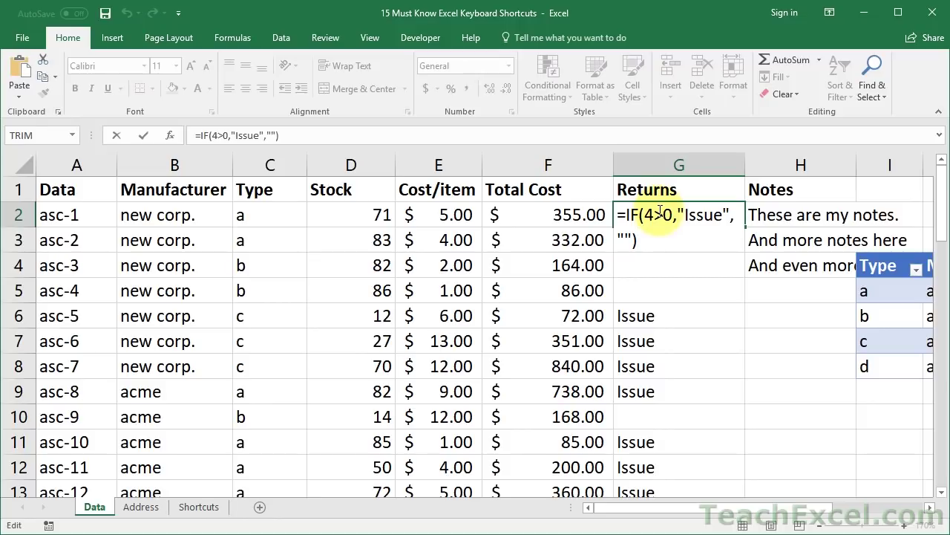
{"action": "key", "text": "Escape"}
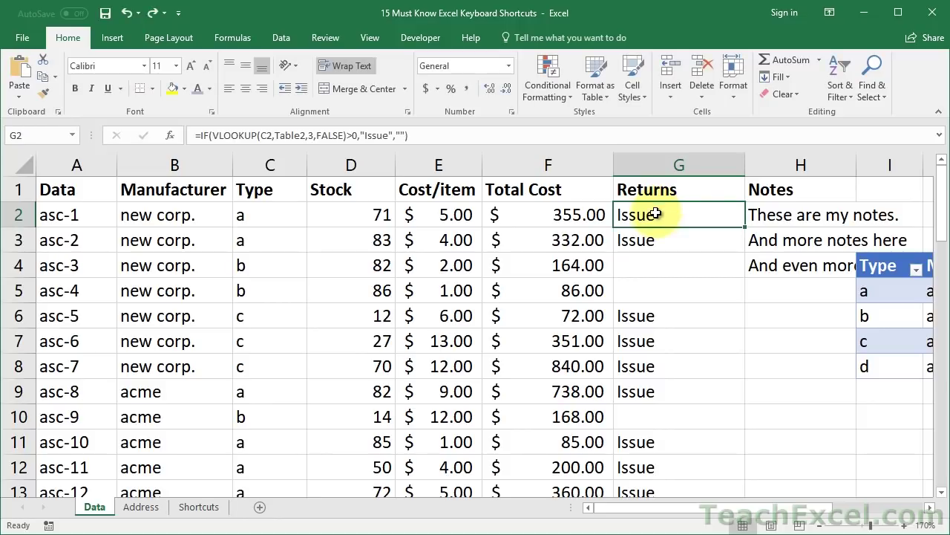
{"action": "key", "text": "F2"}
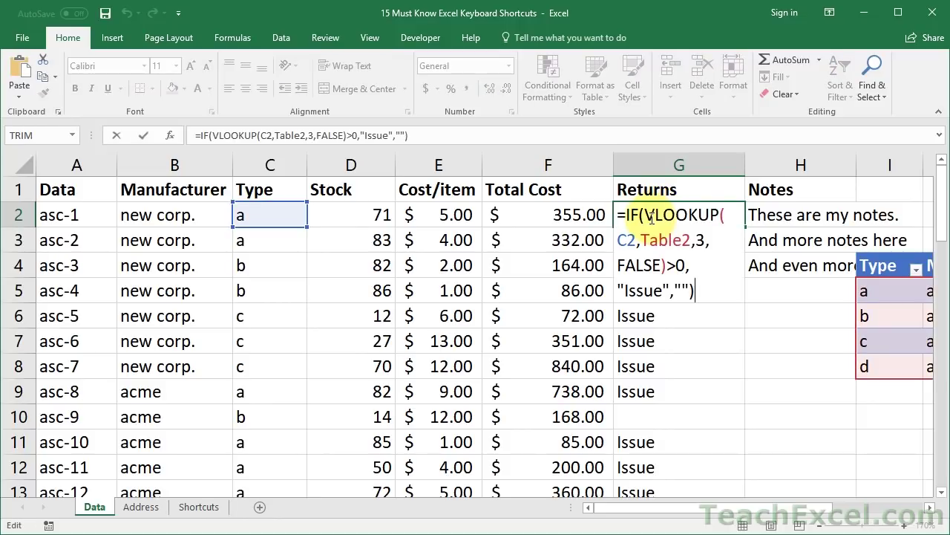
{"action": "left_click_drag", "start_coordinate": [644, 215], "coordinate": [669, 272]}
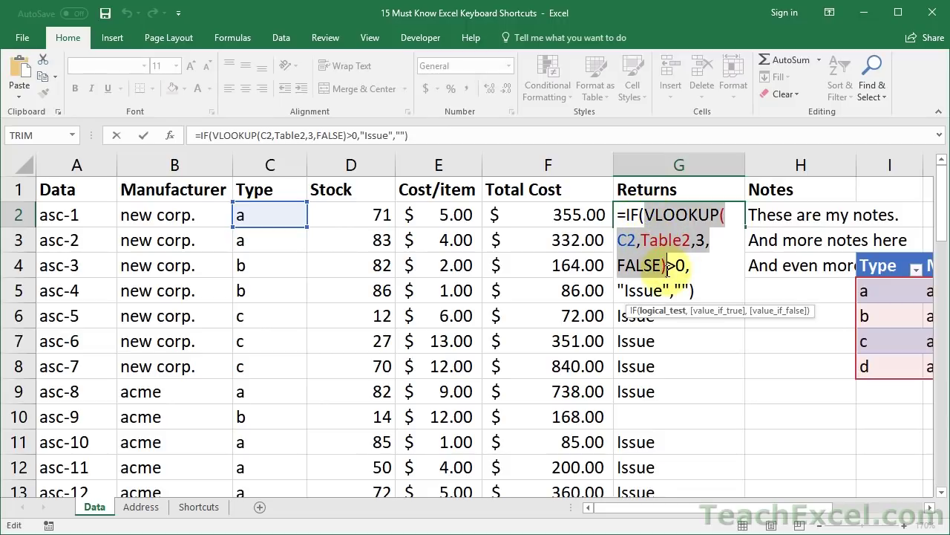
{"action": "key", "text": "F9"}
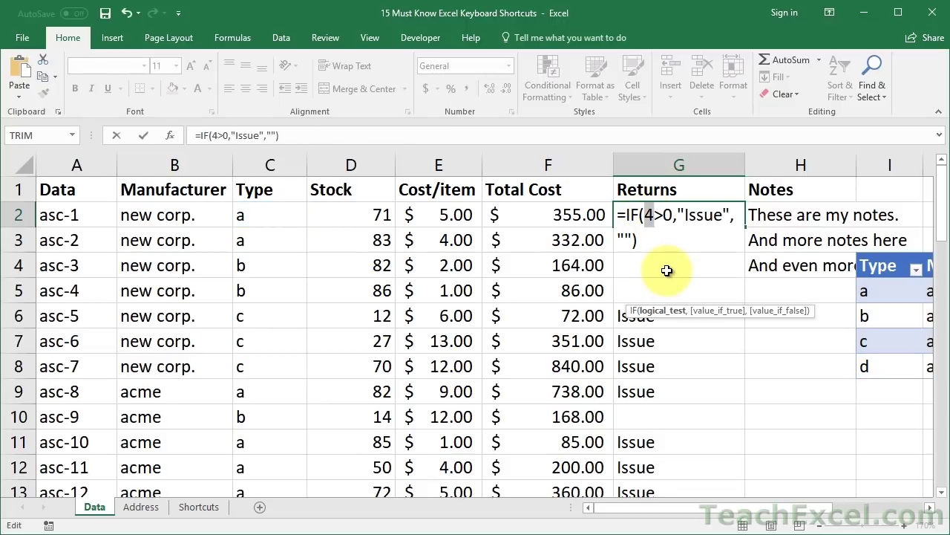
{"action": "key", "text": "ctrl+z"}
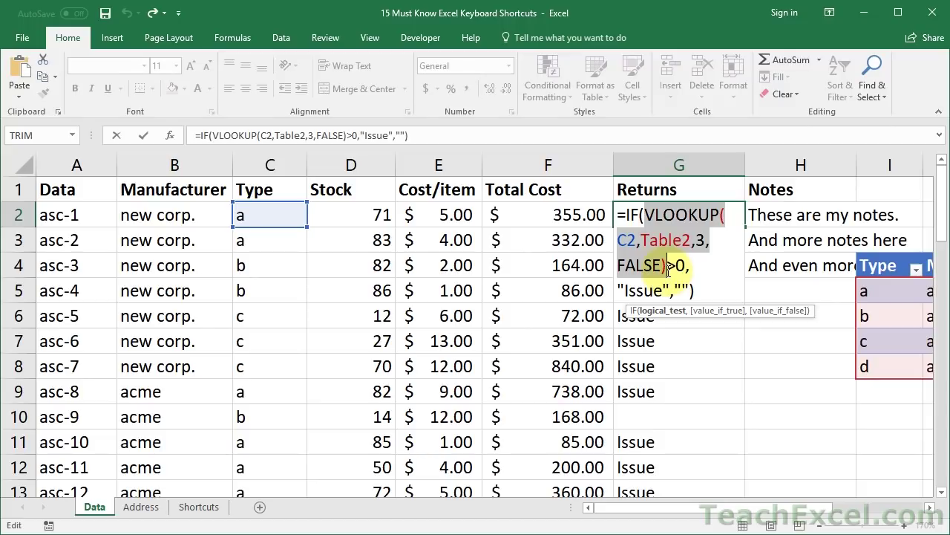
Evaluate the VLOOKUP part of G2's formula two more times, cancelling the cell edit after each evaluation.
{"action": "key", "text": "F9"}
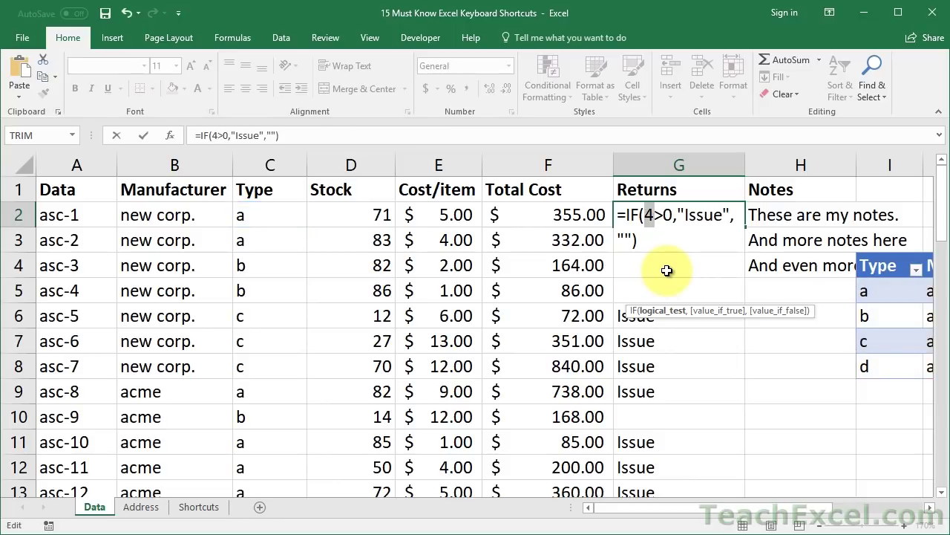
{"action": "key", "text": "Escape"}
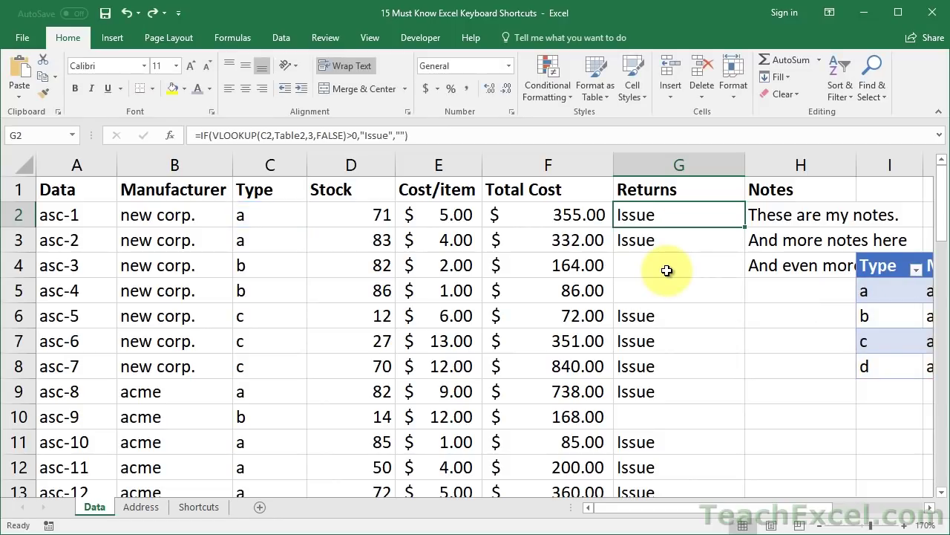
{"action": "key", "text": "F2"}
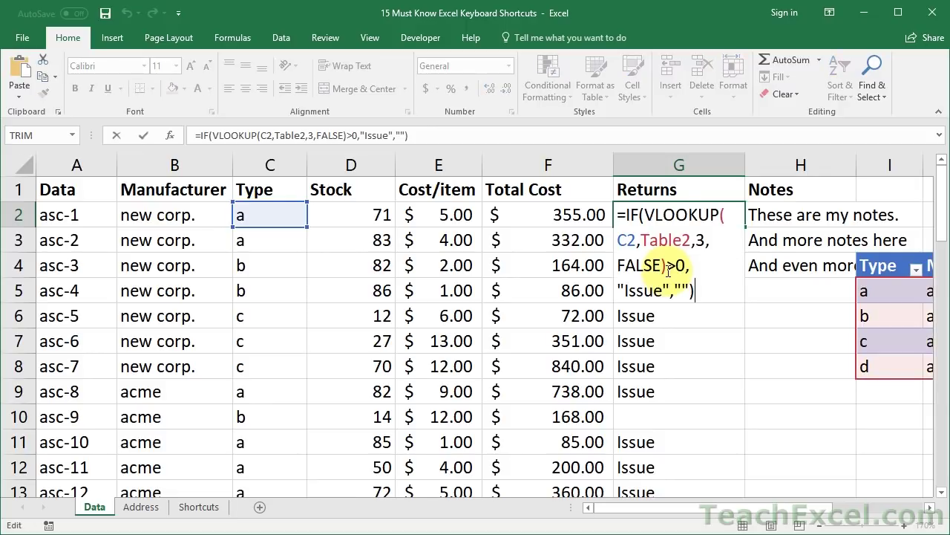
{"action": "left_click_drag", "start_coordinate": [645, 215], "coordinate": [668, 265]}
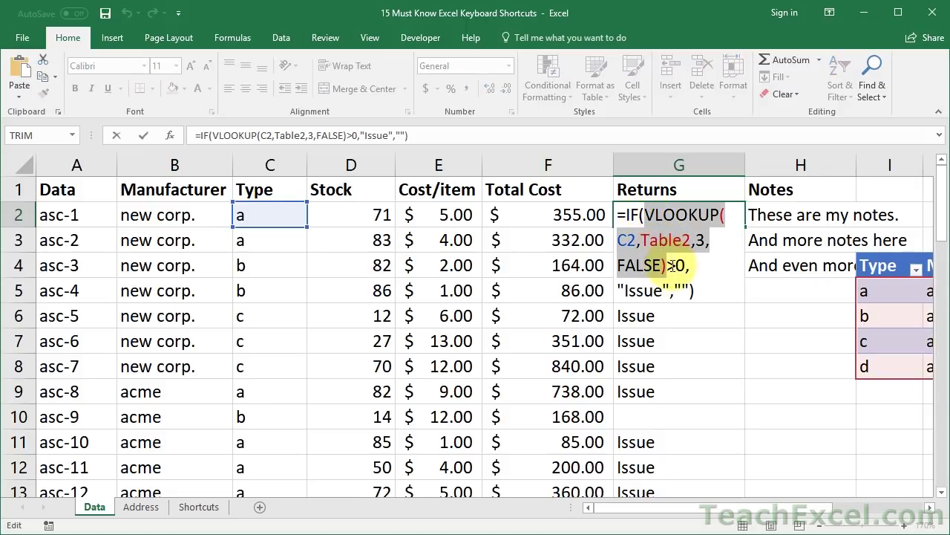
{"action": "key", "text": "F9"}
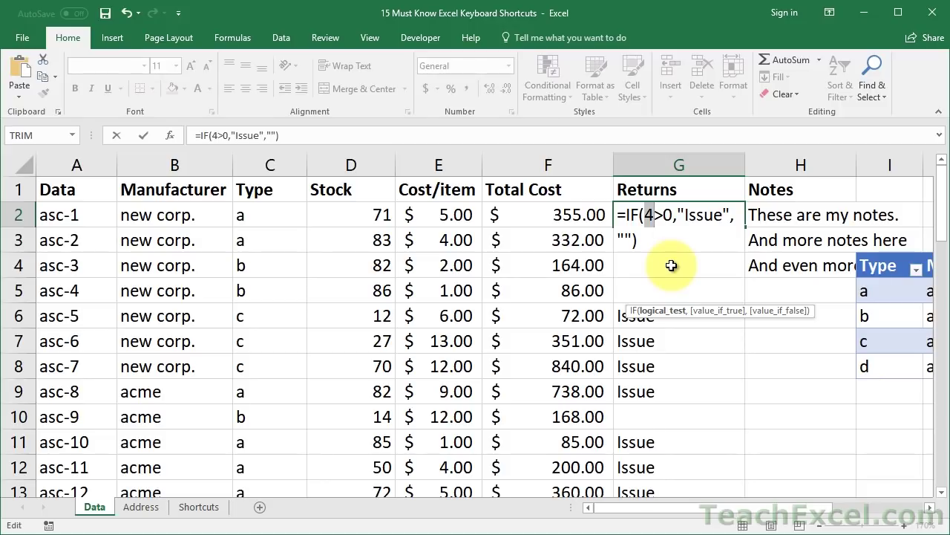
{"action": "key", "text": "Escape"}
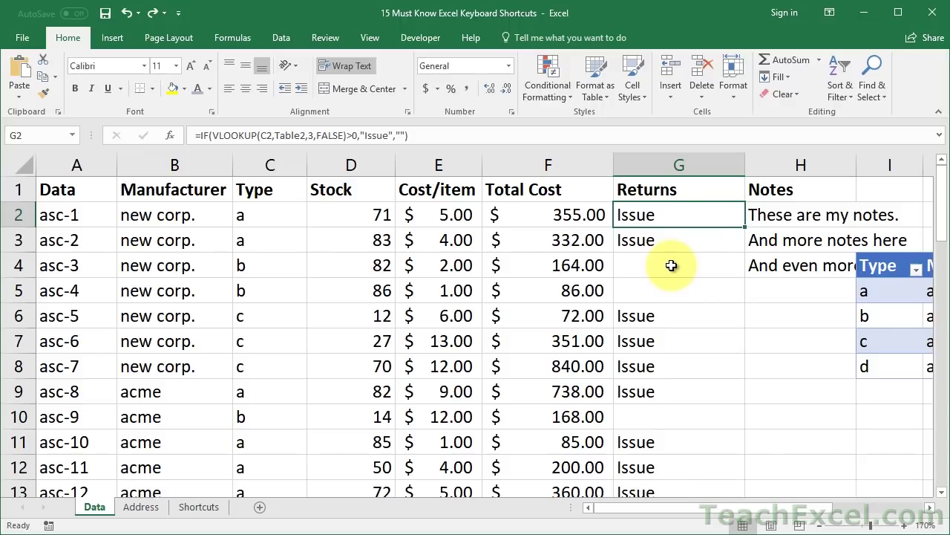
Select the Returns cell G3, cancelling its in-cell edit, and set the Data sheet's zoom to 130%.
{"action": "double_click", "coordinate": [641, 239]}
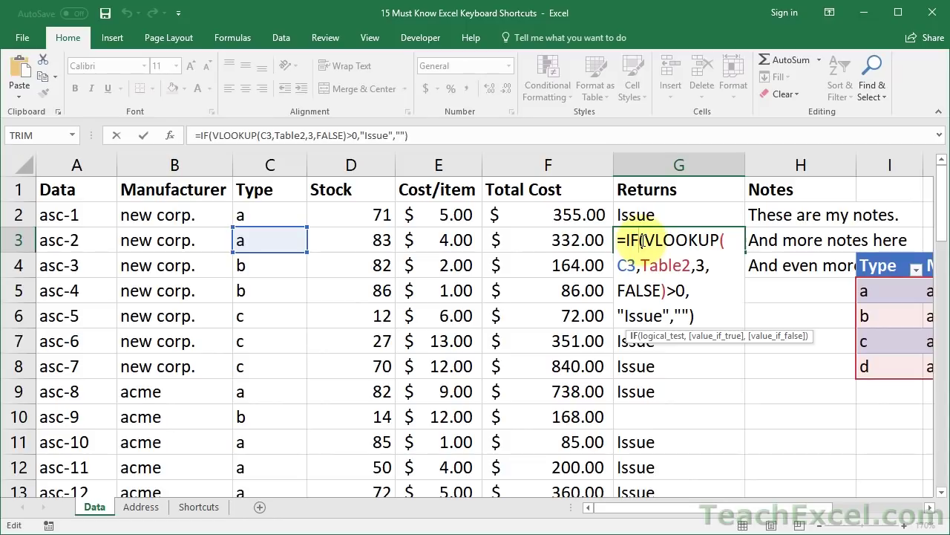
{"action": "key", "text": "Escape"}
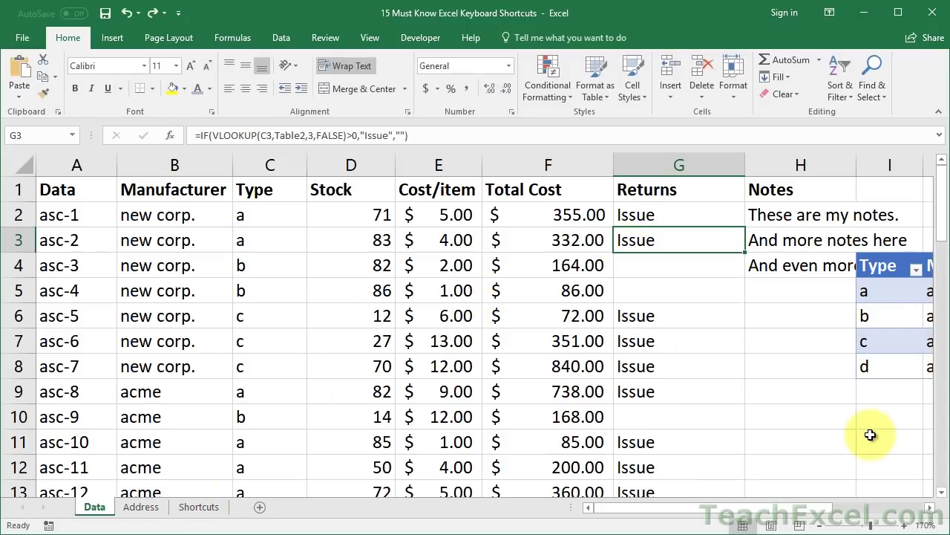
{"action": "left_click", "coordinate": [930, 508]}
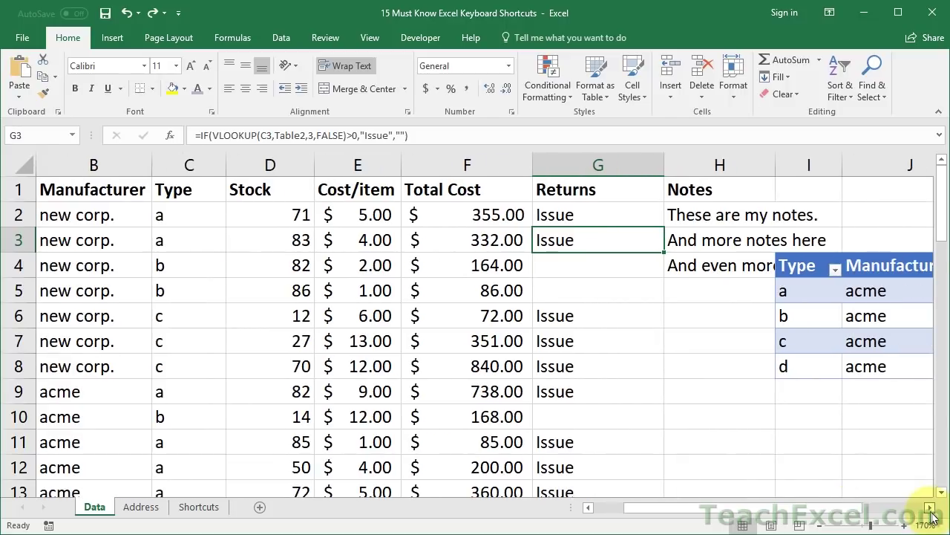
{"action": "left_click", "coordinate": [820, 525]}
{"action": "left_click", "coordinate": [820, 525]}
{"action": "left_click", "coordinate": [820, 525]}
{"action": "left_click", "coordinate": [820, 525]}
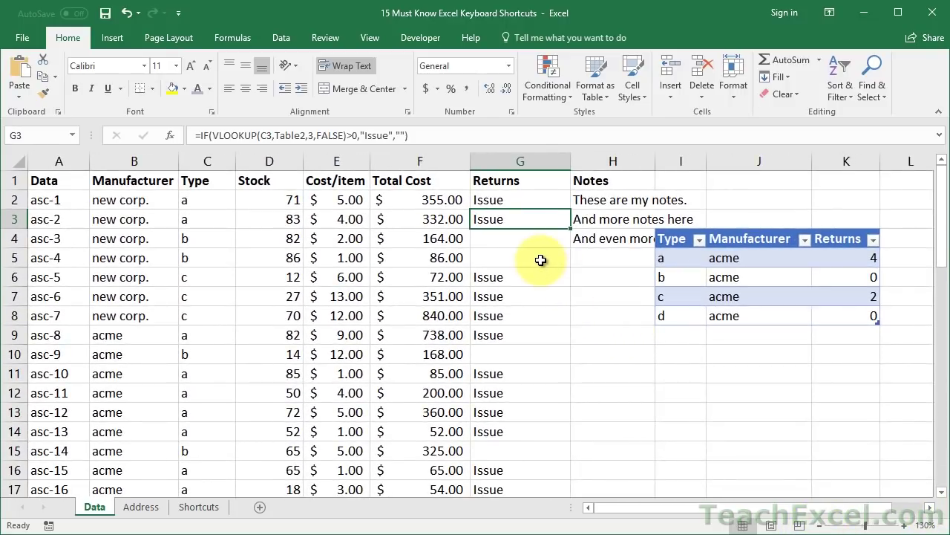
Open the formula in G3 to examine its lookup references, and commit it with G3 selected.
{"action": "double_click", "coordinate": [512, 215]}
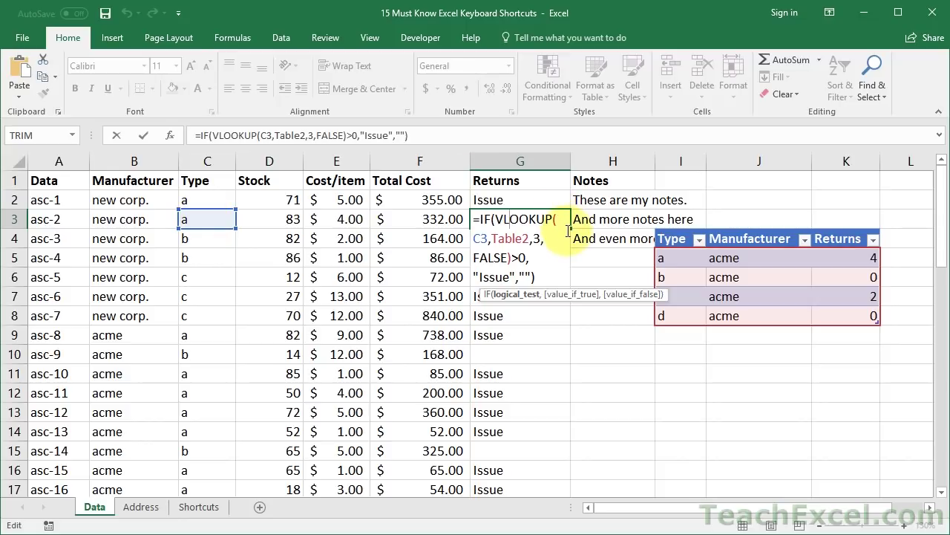
{"action": "key", "text": "ctrl+Return"}
{"action": "key", "text": "Up"}
{"action": "key", "text": "Down"}
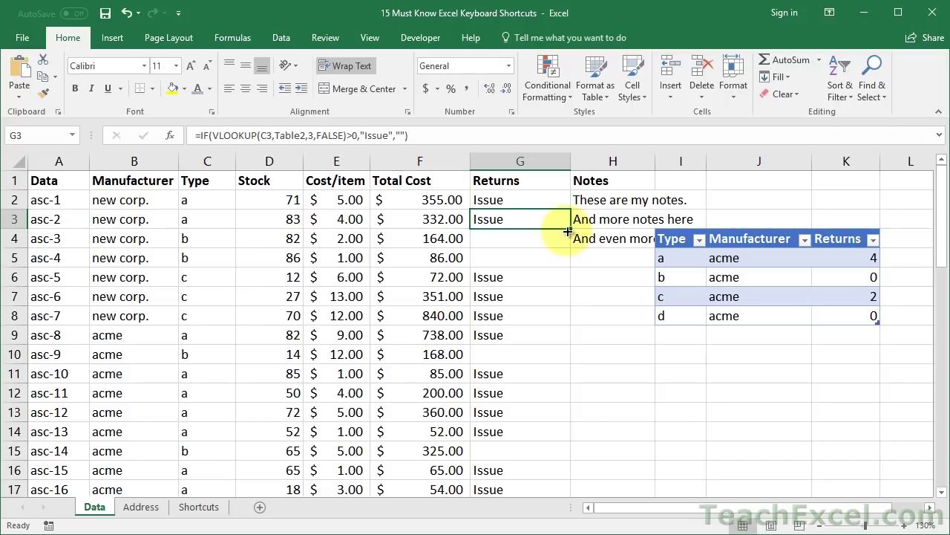
Copy the Returns formulas in G2:G50 and paste them over themselves as values only.
{"action": "key", "text": "Up"}
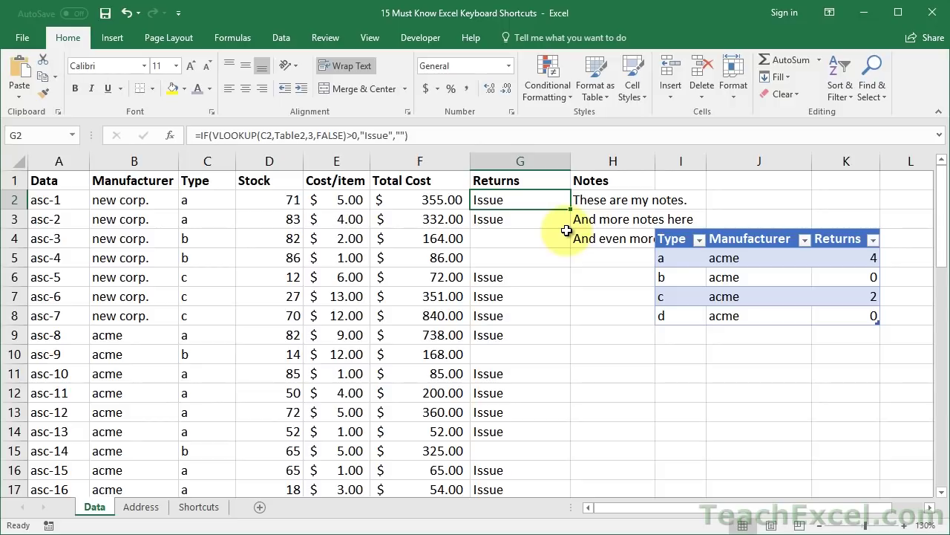
{"action": "key", "text": "ctrl+shift+Down"}
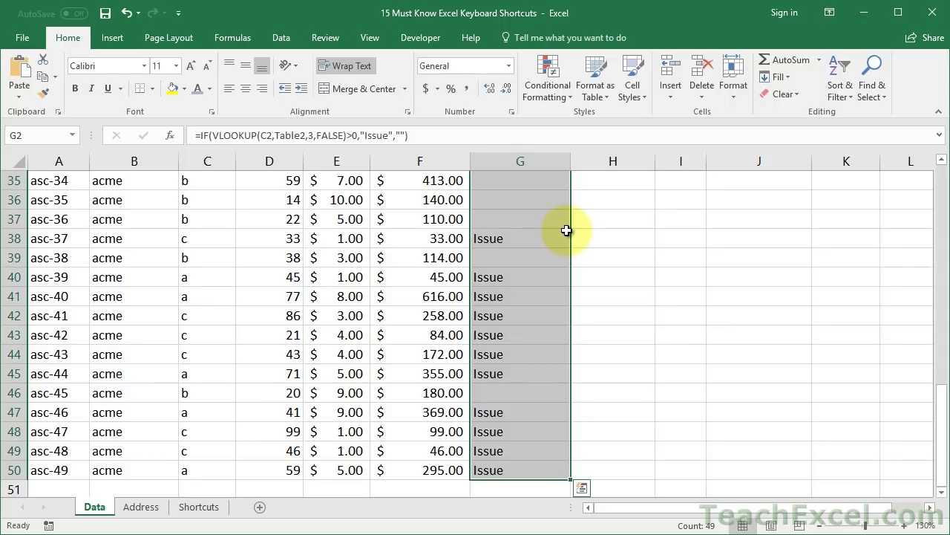
{"action": "key", "text": "ctrl+c"}
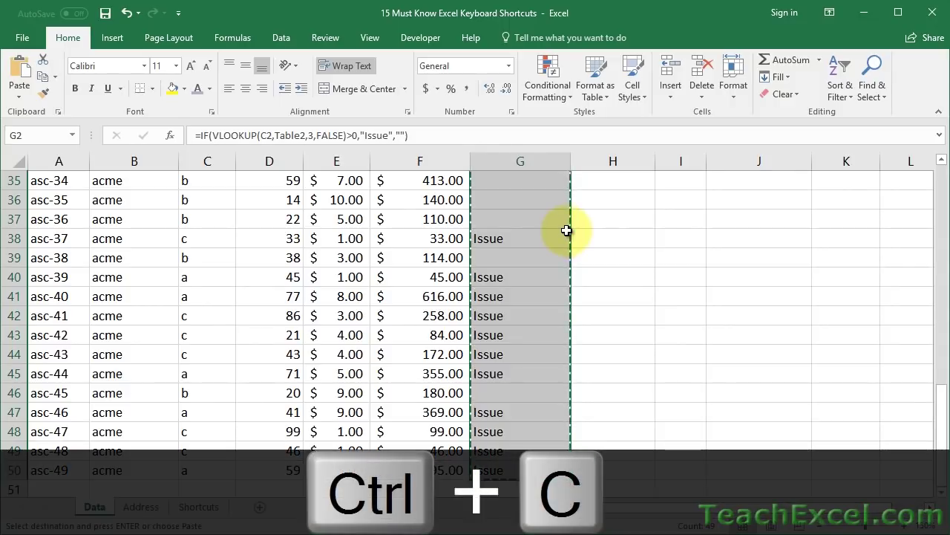
{"action": "key", "text": "alt"}
{"action": "key", "text": "e"}
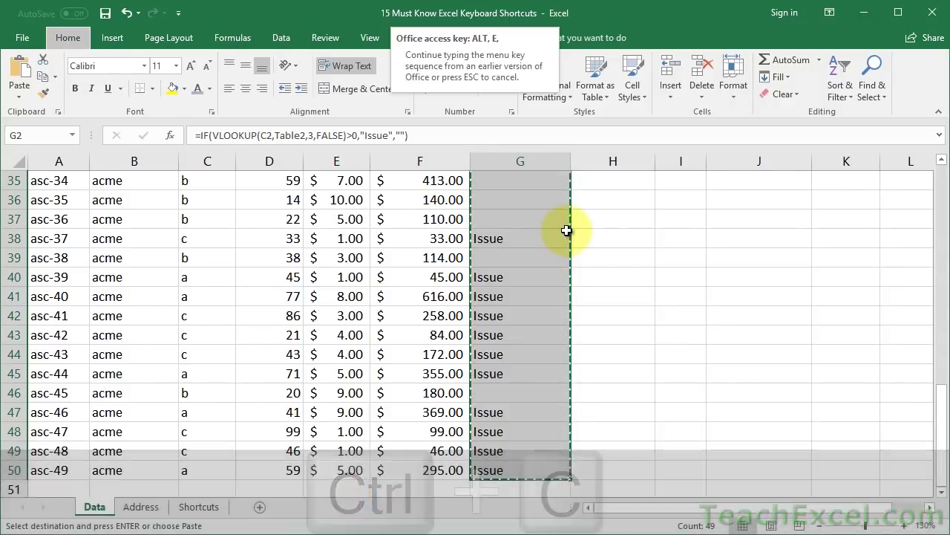
{"action": "key", "text": "s"}
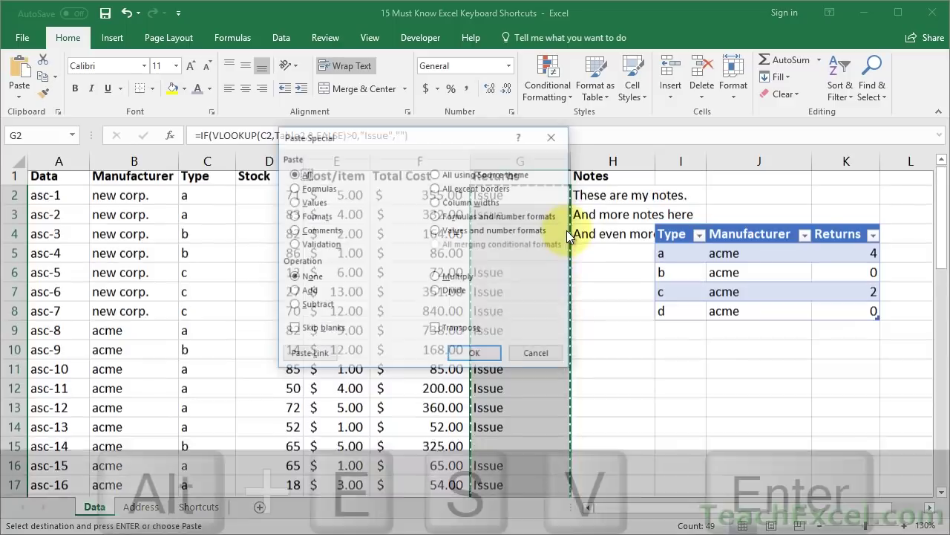
{"action": "key", "text": "v"}
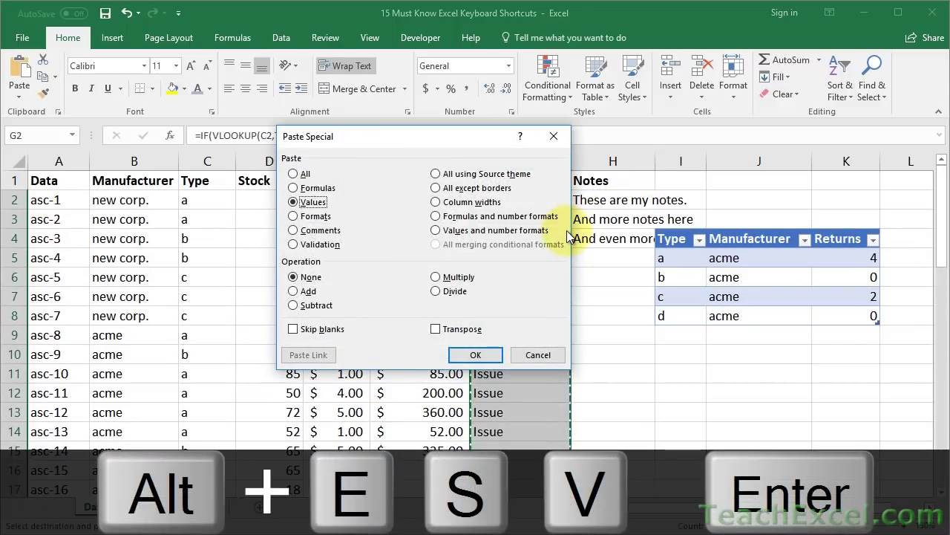
{"action": "key", "text": "Return"}
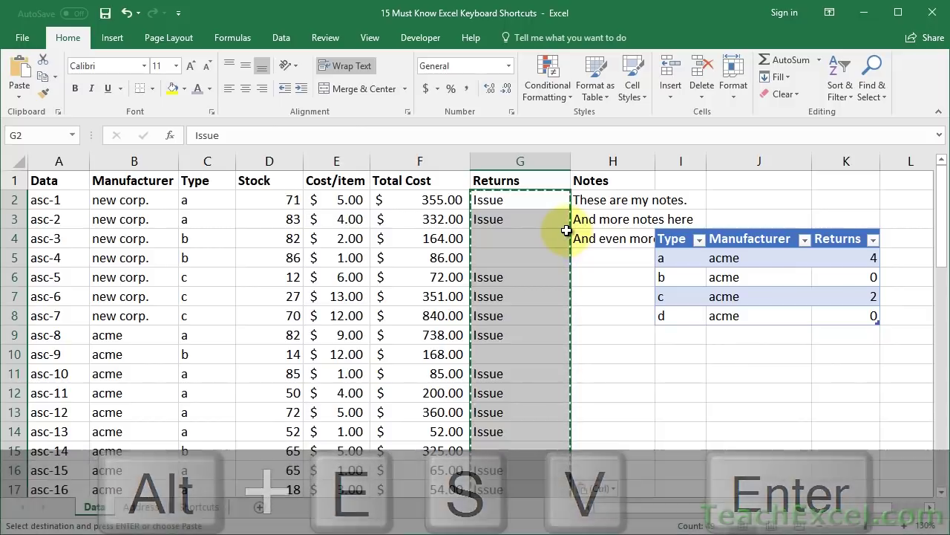
Inspect the content of G2, undo the values-only paste, and clear the copy selection.
{"action": "double_click", "coordinate": [517, 201]}
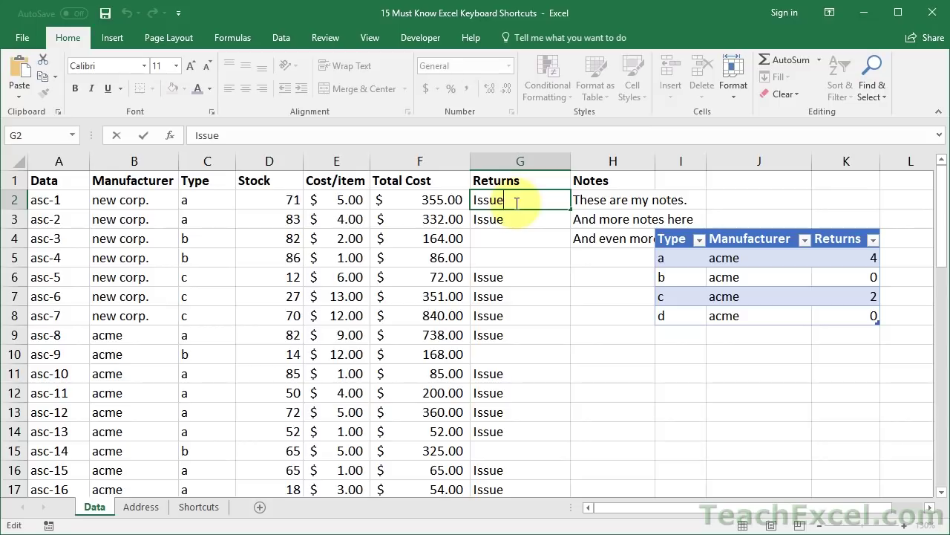
{"action": "key", "text": "Escape"}
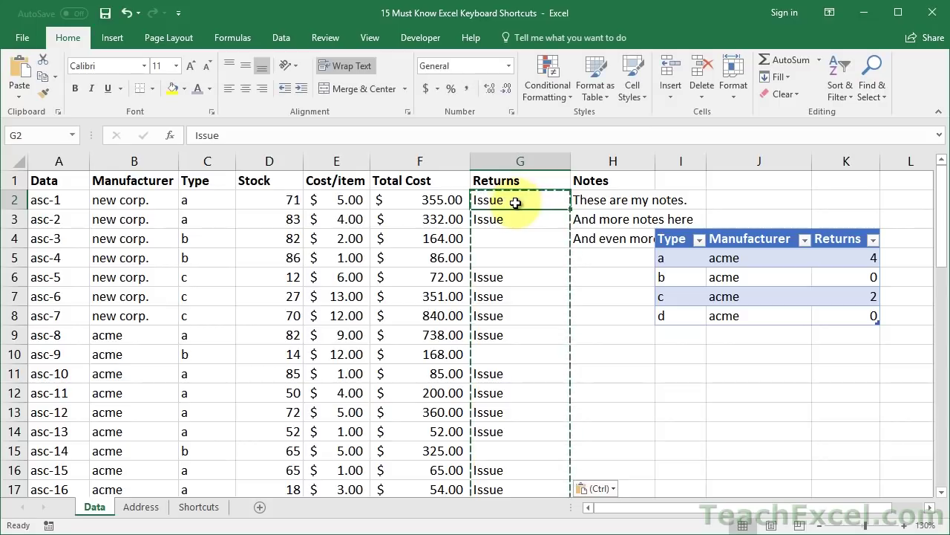
{"action": "key", "text": "ctrl+z"}
{"action": "double_click", "coordinate": [515, 203]}
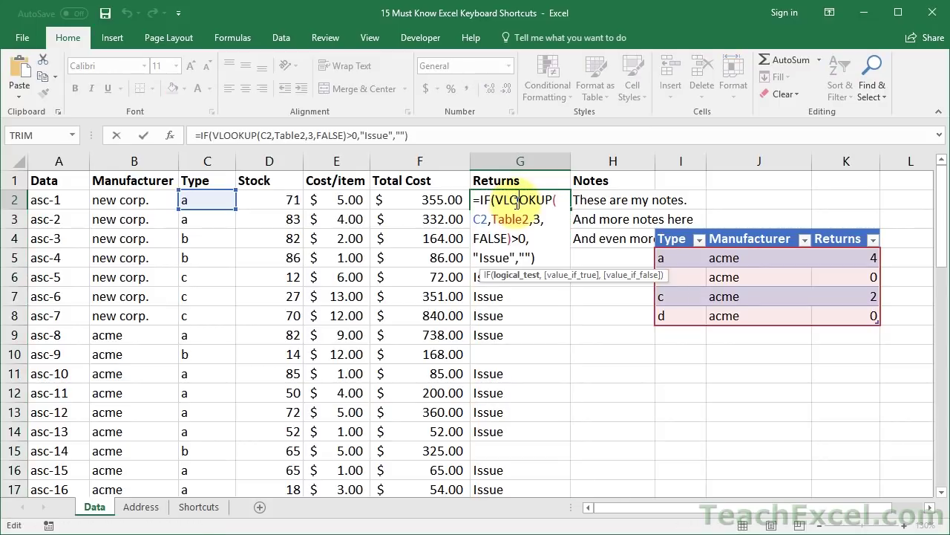
{"action": "key", "text": "Escape"}
{"action": "key", "text": "Escape"}
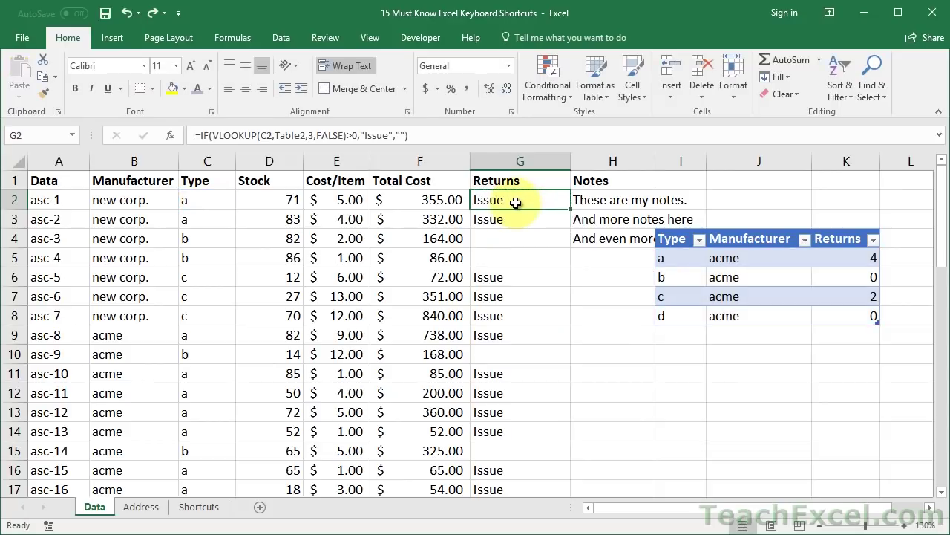
Replace the formulas in Returns cells G2:G50 with their values by copying and using Paste Special with Values.
{"action": "key", "text": "ctrl+shift+Down"}
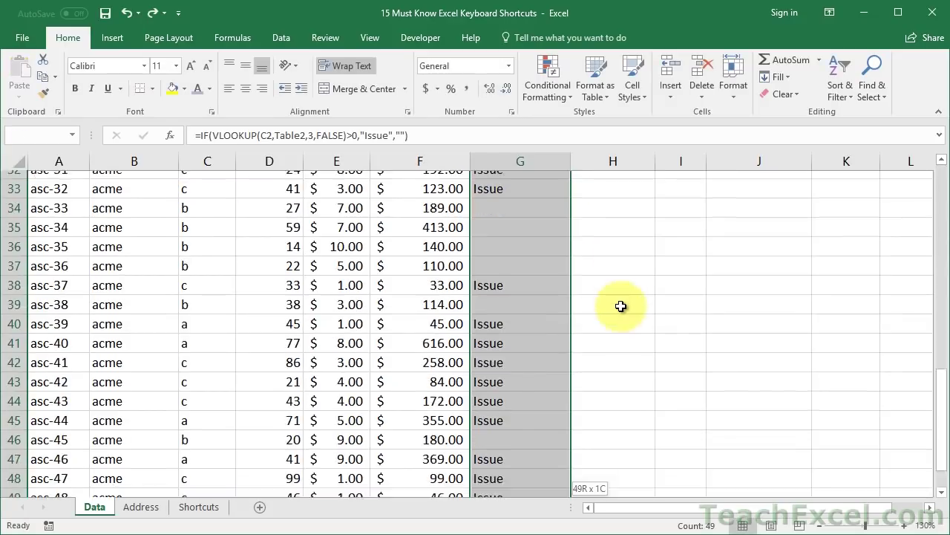
{"action": "key", "text": "ctrl+c"}
{"action": "scroll", "coordinate": [620, 306], "scroll_direction": "up", "scroll_amount": 3}
{"action": "key", "text": "ctrl+alt+v"}
{"action": "key", "text": "v"}
{"action": "key", "text": "Return"}
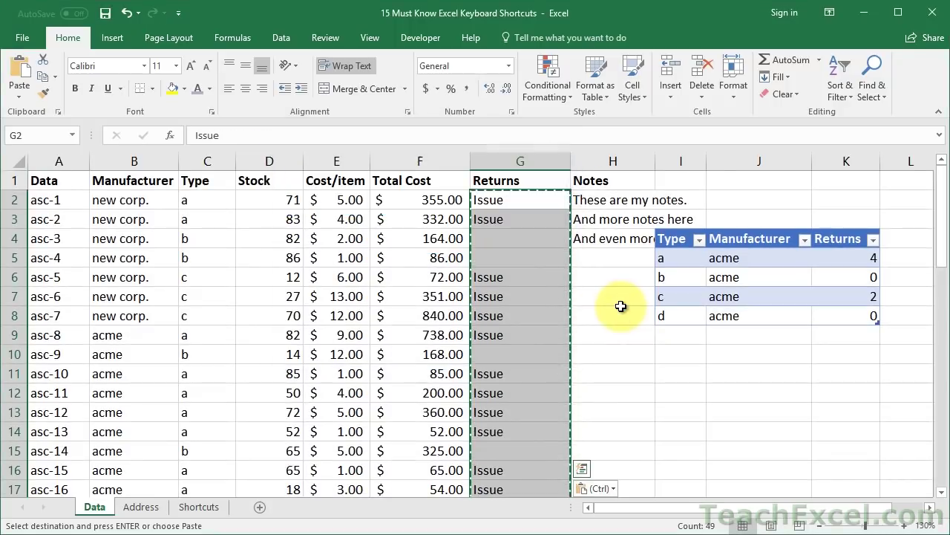
Clear the copy selection, inspect the content of G2, and undo the values-only paste in G2:G50.
{"action": "key", "text": "Escape"}
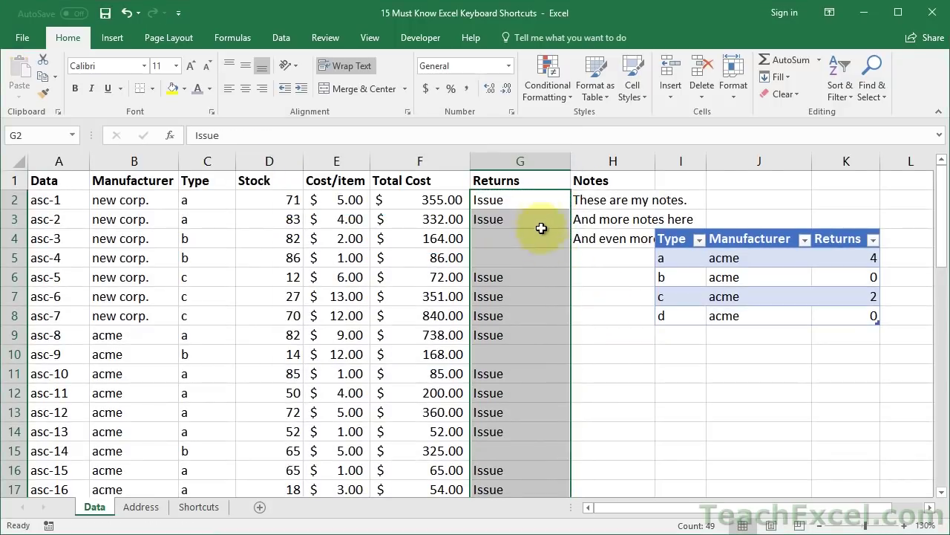
{"action": "double_click", "coordinate": [538, 200]}
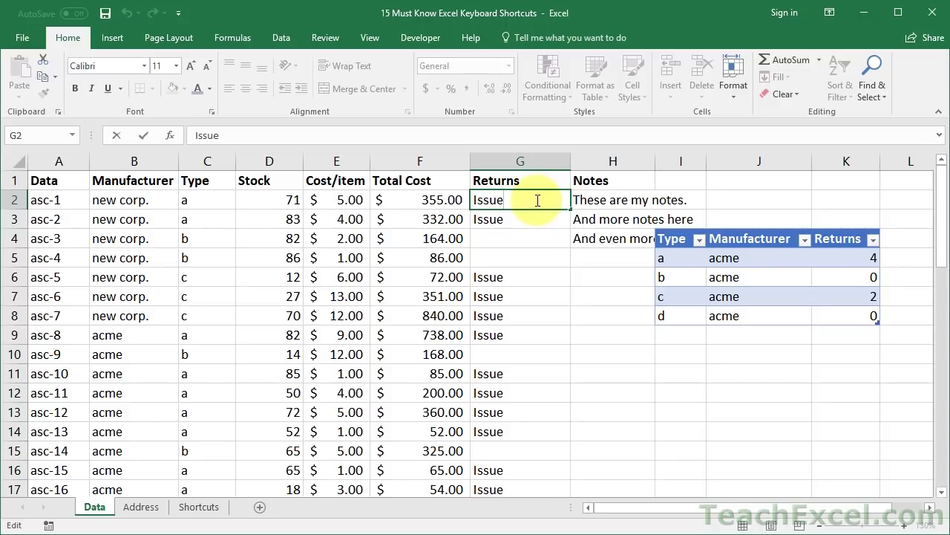
{"action": "key", "text": "Escape"}
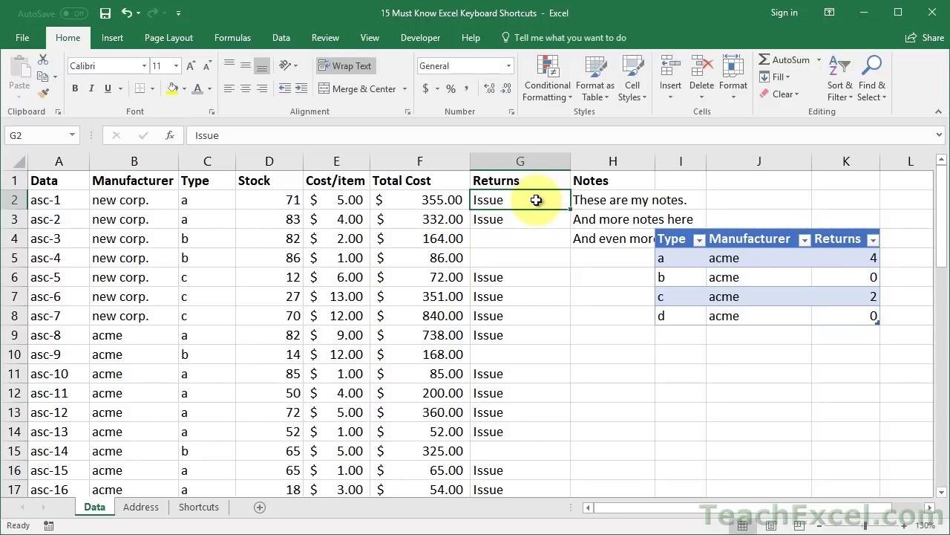
{"action": "key", "text": "ctrl+z"}
{"action": "key", "text": "Escape"}
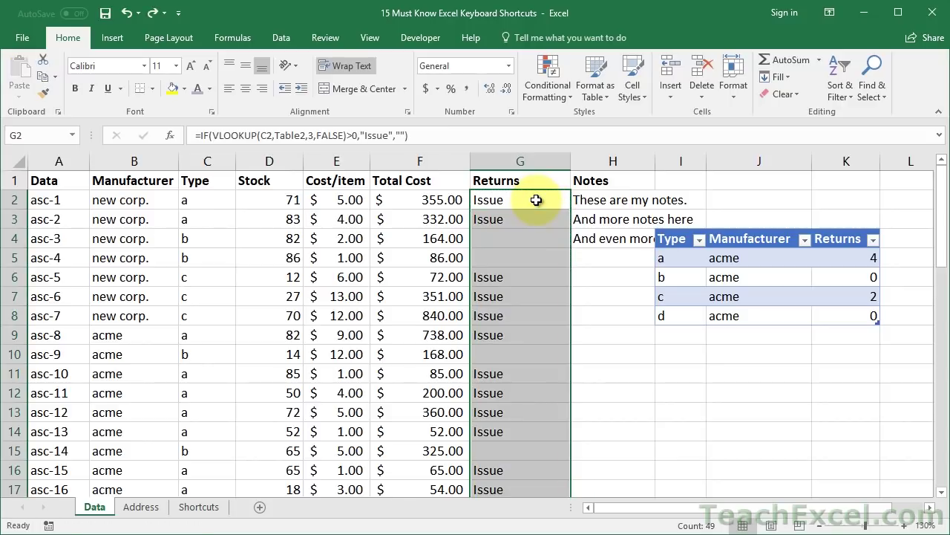
Copy the formula in G2, paste it over itself as a value only, and undo that paste.
{"action": "left_click", "coordinate": [536, 200]}
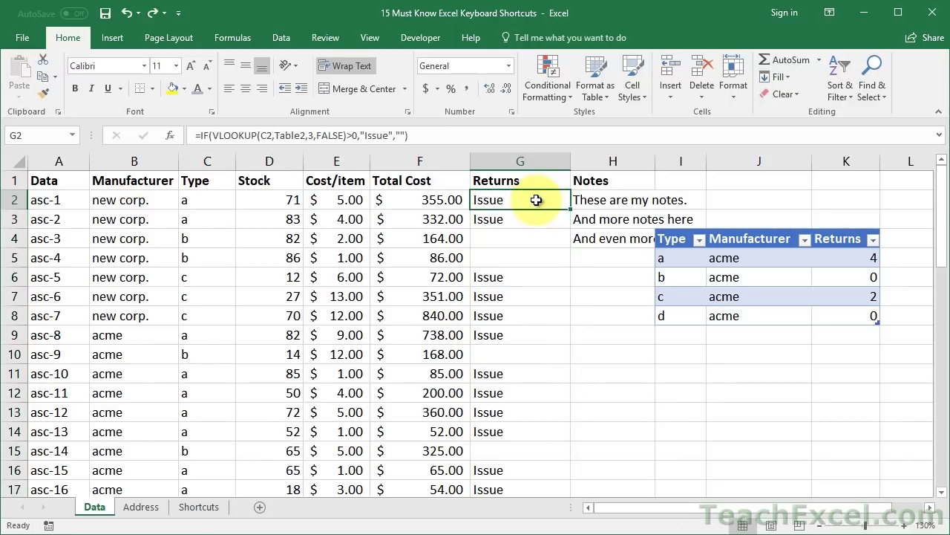
{"action": "key", "text": "ctrl+c"}
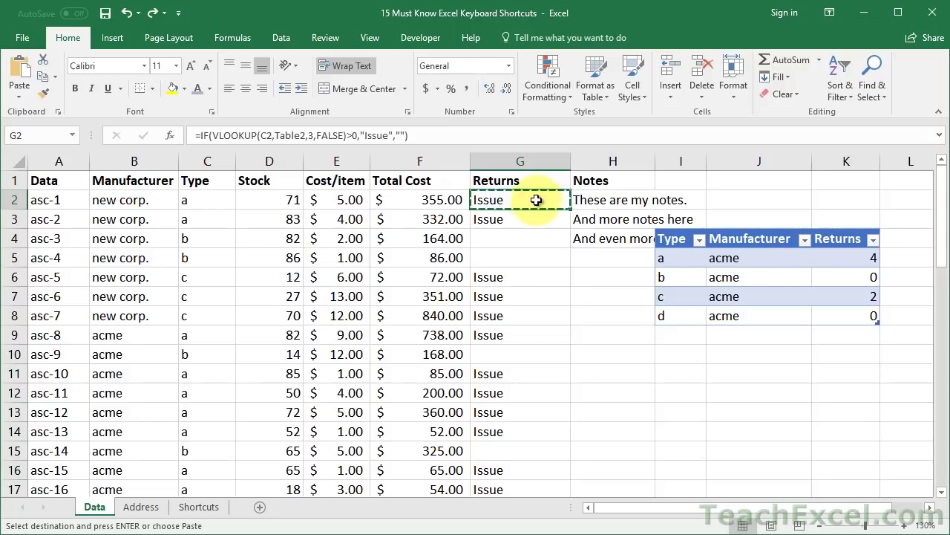
{"action": "right_click", "coordinate": [537, 202]}
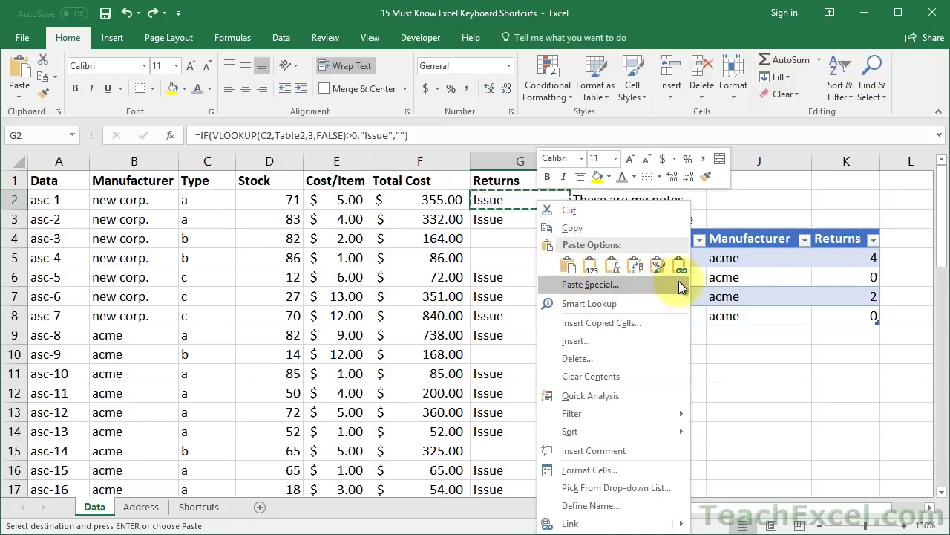
{"action": "mouse_move", "coordinate": [679, 283]}
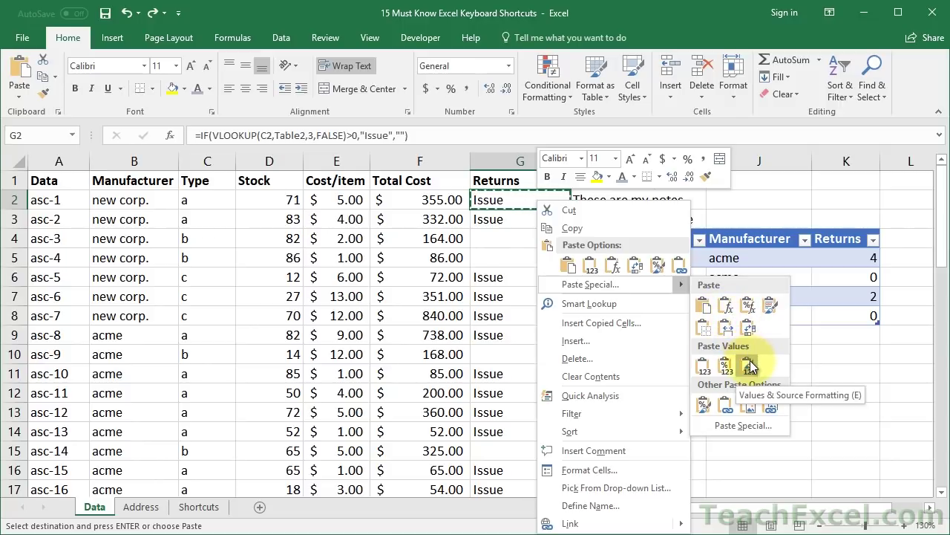
{"action": "left_click", "coordinate": [702, 367]}
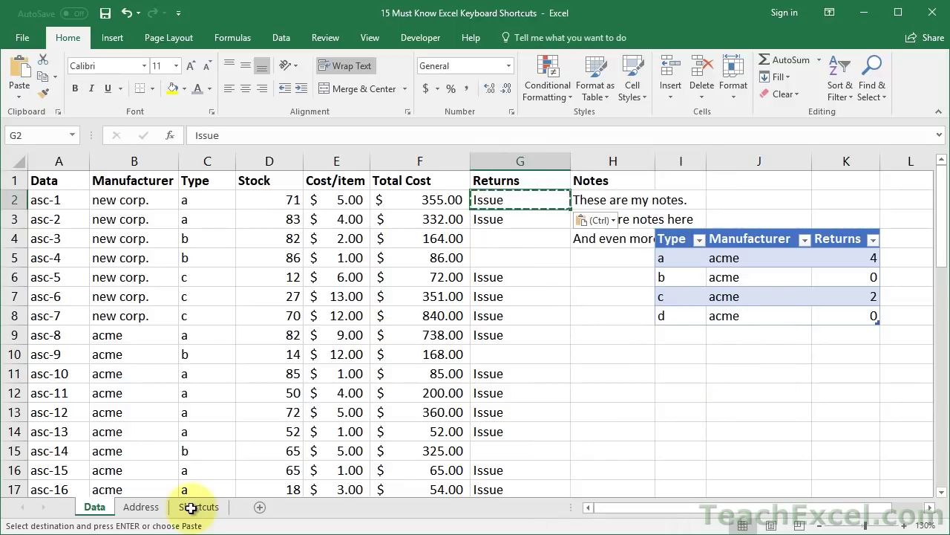
{"action": "key", "text": "ctrl+z"}
Format cell B3 in the Manufacturer column as bold and underlined with a yellow fill.
{"action": "left_click", "coordinate": [907, 524]}
{"action": "left_click", "coordinate": [906, 525]}
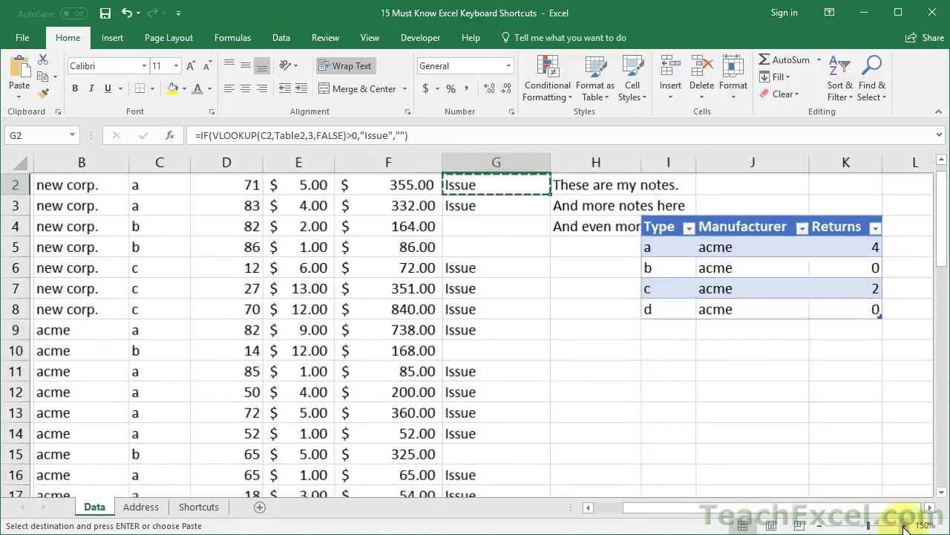
{"action": "left_click", "coordinate": [906, 525]}
{"action": "scroll", "coordinate": [430, 337], "scroll_direction": "up", "scroll_amount": 1}
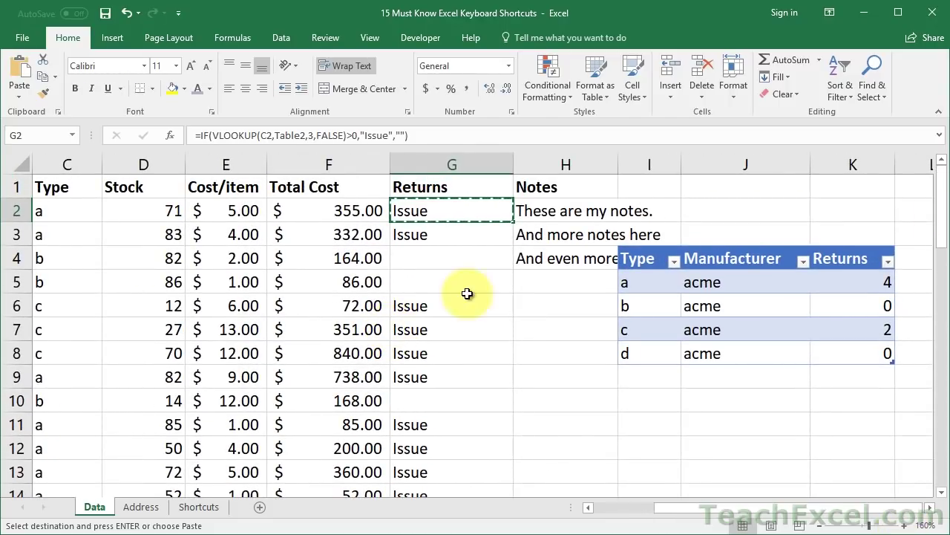
{"action": "scroll", "coordinate": [394, 297], "scroll_direction": "left", "scroll_amount": 2}
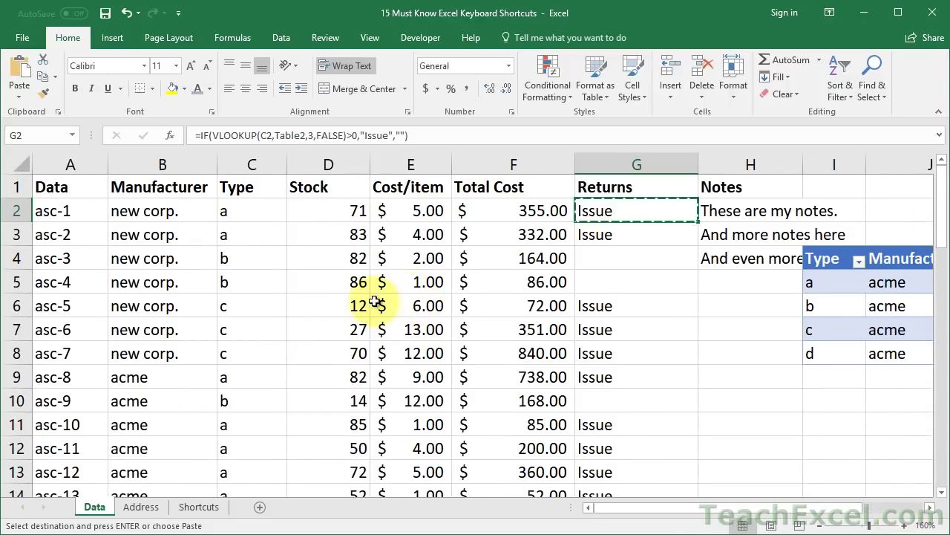
{"action": "left_click", "coordinate": [63, 189]}
{"action": "left_click", "coordinate": [135, 234]}
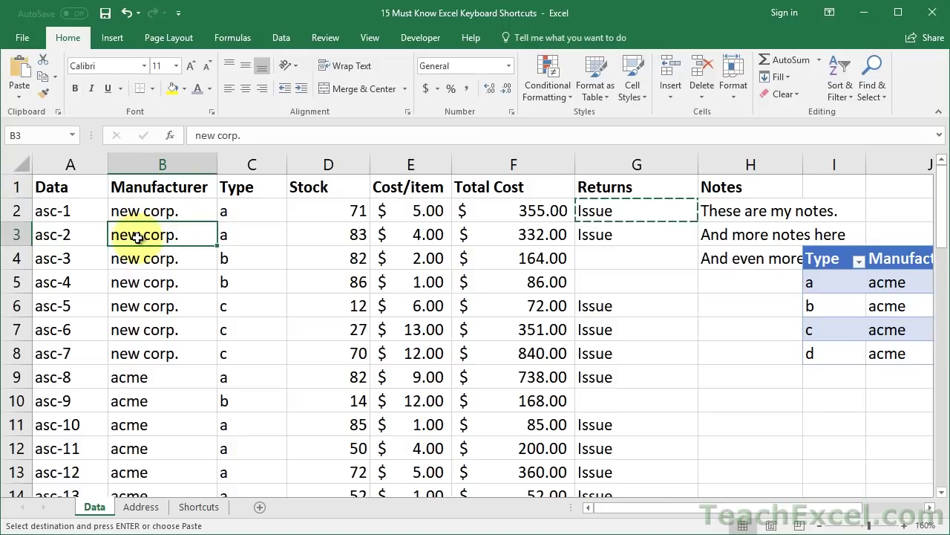
{"action": "key", "text": "ctrl+b"}
{"action": "key", "text": "ctrl+u"}
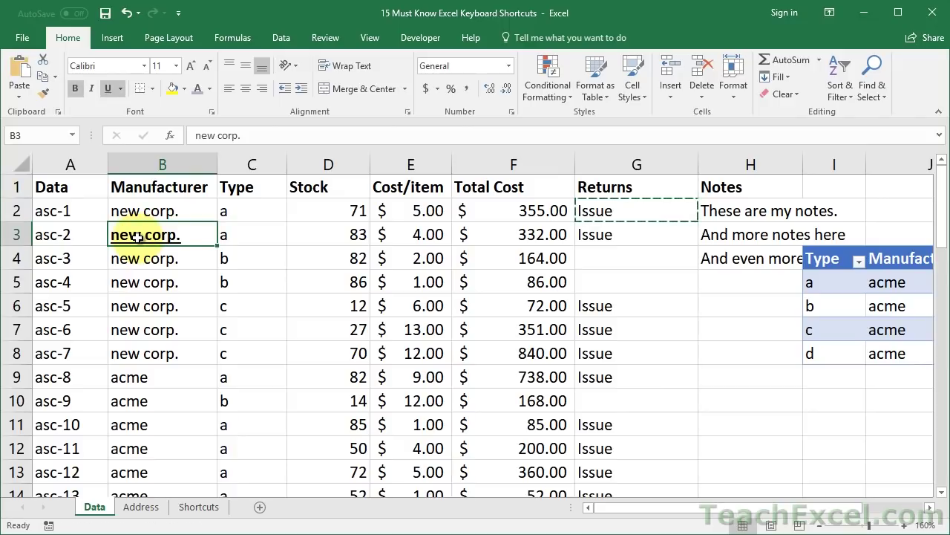
{"action": "left_click", "coordinate": [185, 88]}
{"action": "left_click", "coordinate": [176, 91]}
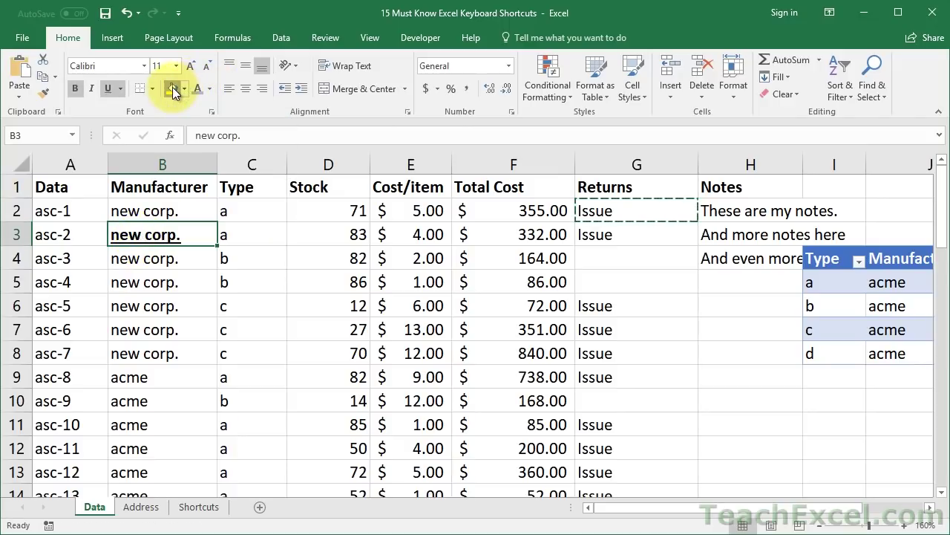
{"action": "left_click", "coordinate": [173, 89]}
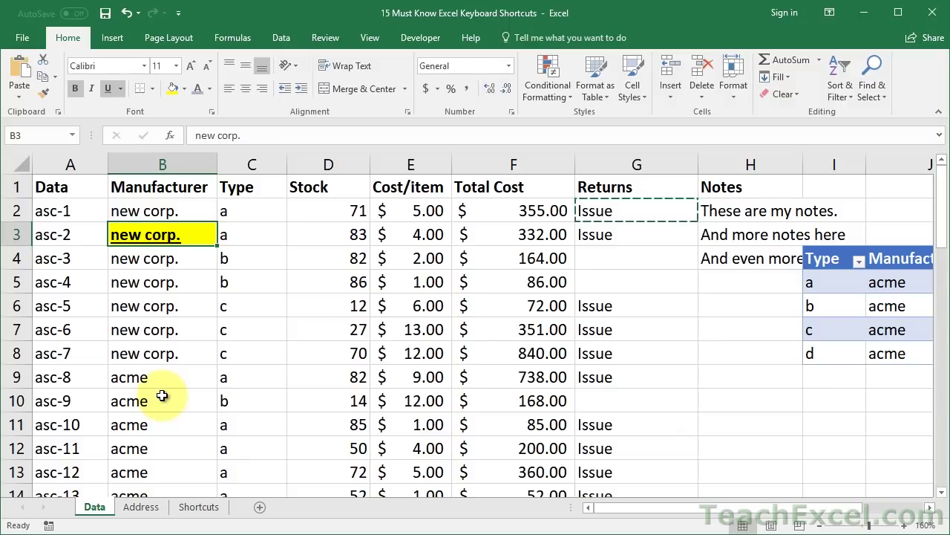
Copy B3 and apply only its formatting to B9 using Paste Special with Formats.
{"action": "key", "text": "ctrl+c"}
{"action": "left_click", "coordinate": [182, 382]}
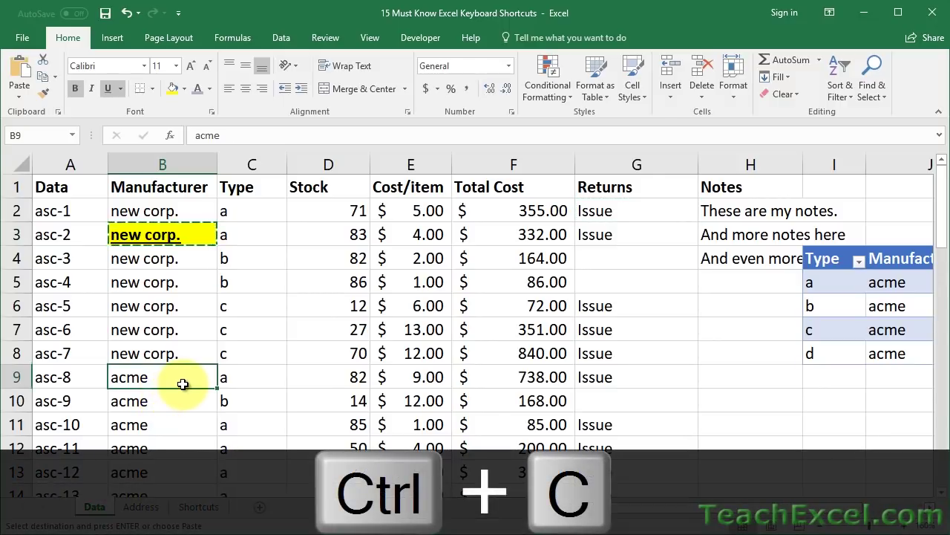
{"action": "key", "text": "alt+e"}
{"action": "key", "text": "s"}
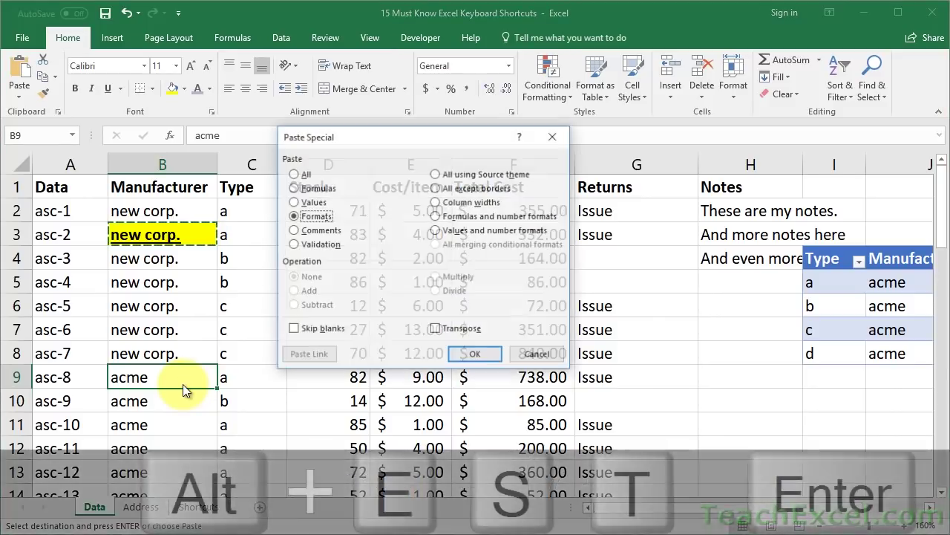
{"action": "key", "text": "t"}
{"action": "key", "text": "Return"}
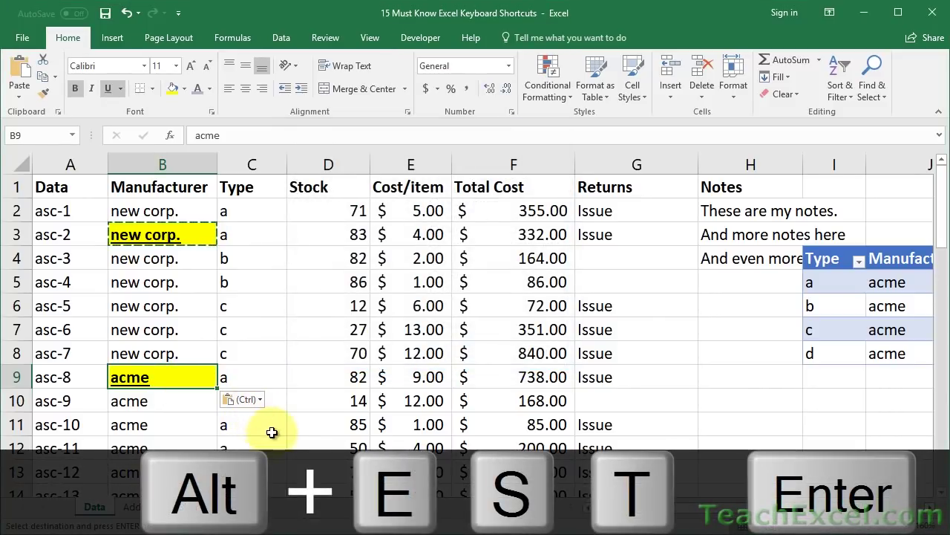
Apply the copied formatting of B3 to B12 using Paste Special with Formats, and clear the copy selection.
{"action": "left_click", "coordinate": [169, 449]}
{"action": "key", "text": "alt+e"}
{"action": "key", "text": "s"}
{"action": "key", "text": "t"}
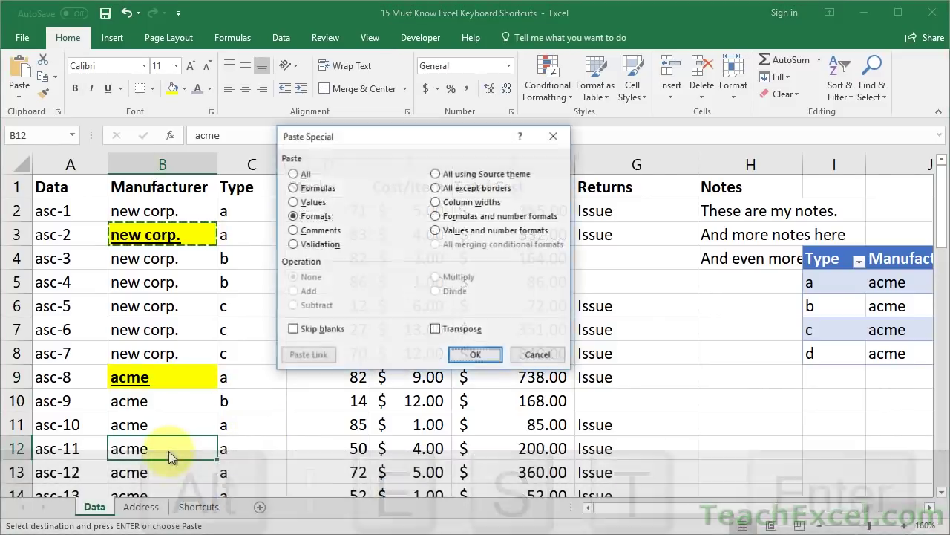
{"action": "key", "text": "Return"}
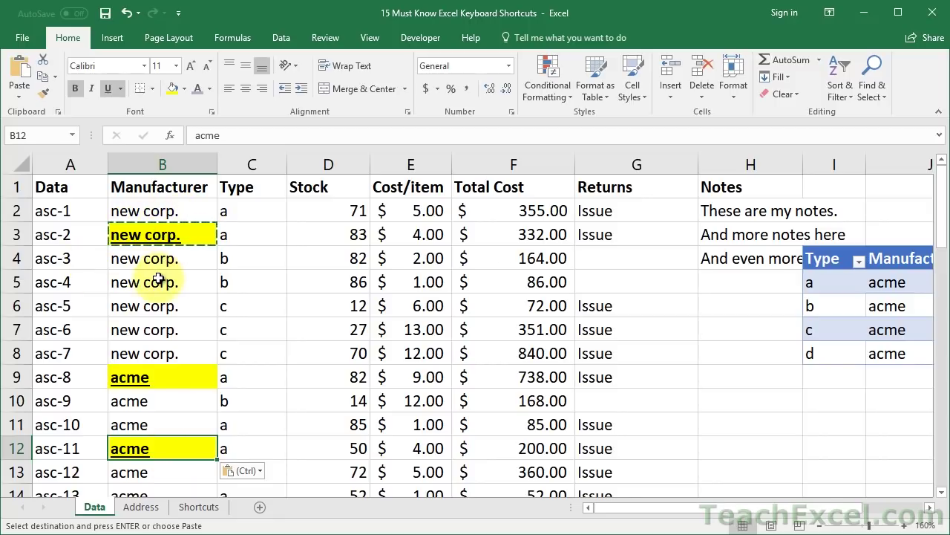
{"action": "key", "text": "Escape"}
{"action": "key", "text": "Escape"}
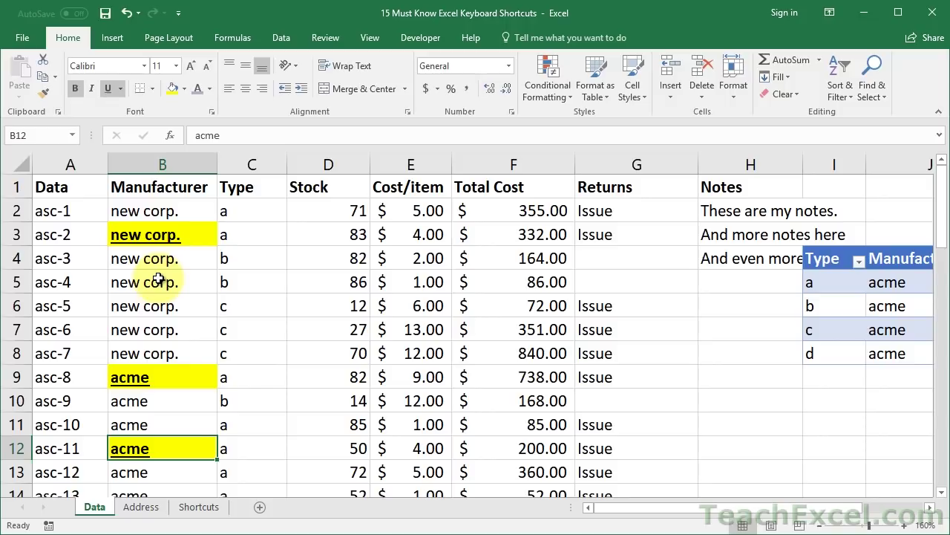
{"action": "left_click", "coordinate": [191, 235]}
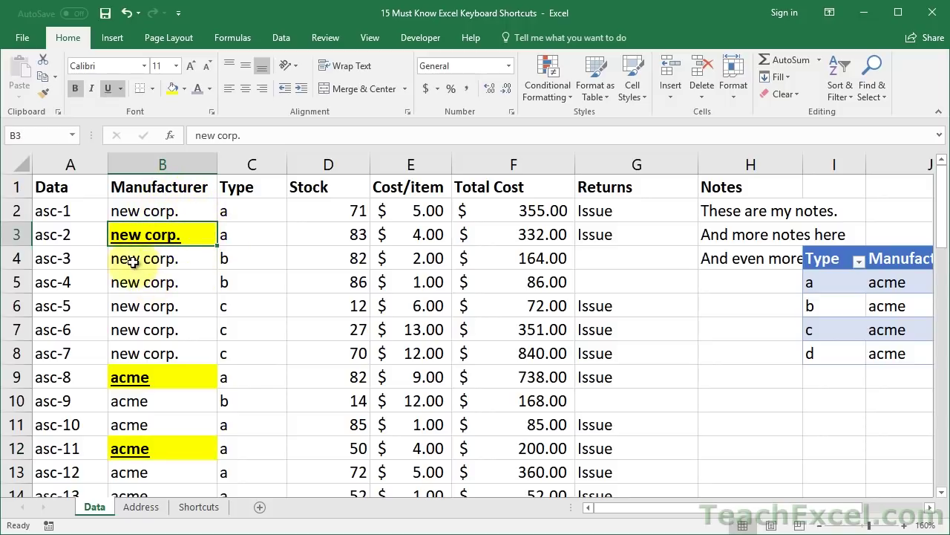
{"action": "left_click", "coordinate": [143, 288]}
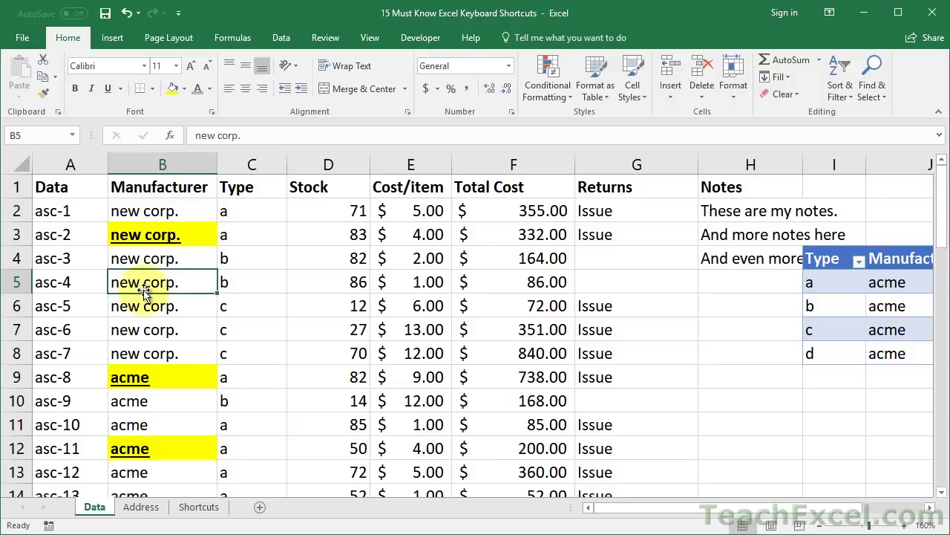
{"action": "type", "text": "t"}
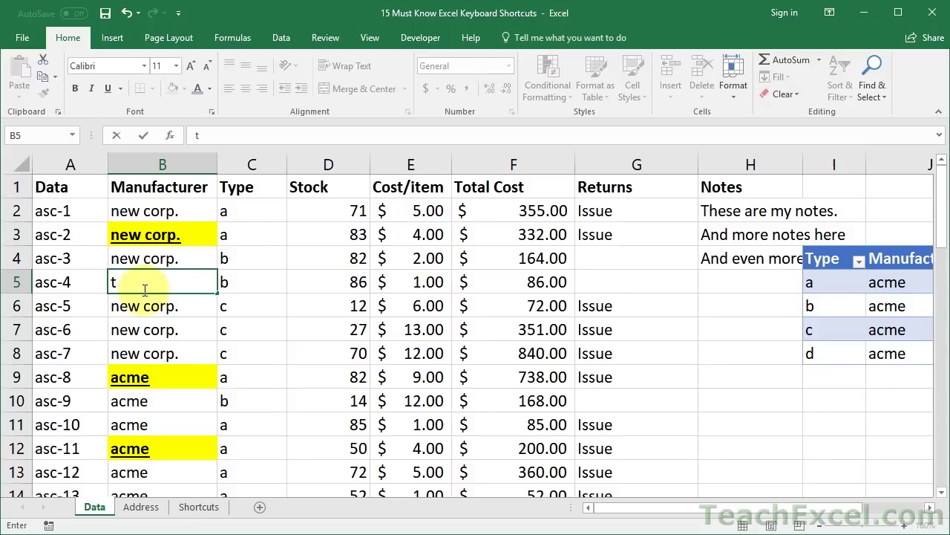
{"action": "key", "text": "Escape"}
Copy B3 again and apply only its formatting to B6 using Paste Special with Formats.
{"action": "left_click", "coordinate": [137, 236]}
{"action": "key", "text": "ctrl+c"}
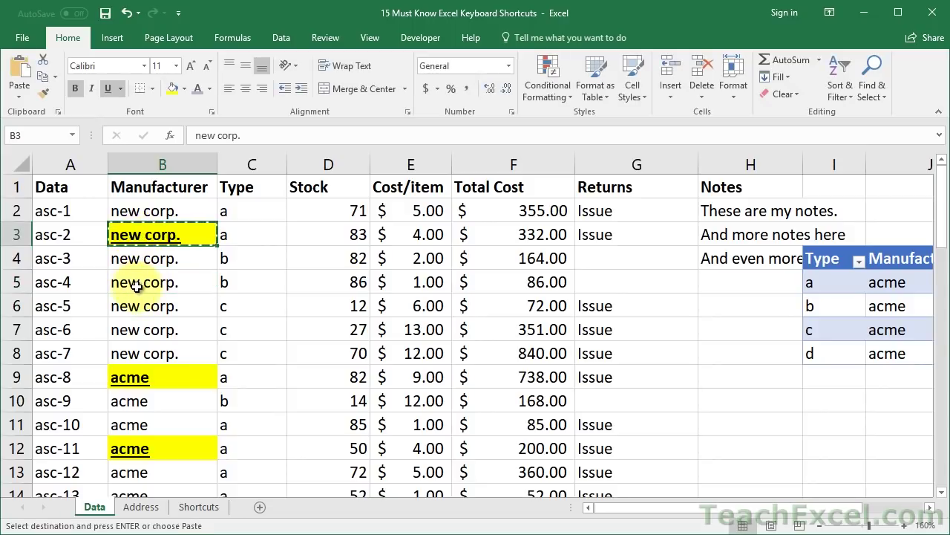
{"action": "left_click", "coordinate": [137, 308]}
{"action": "key", "text": "alt+e"}
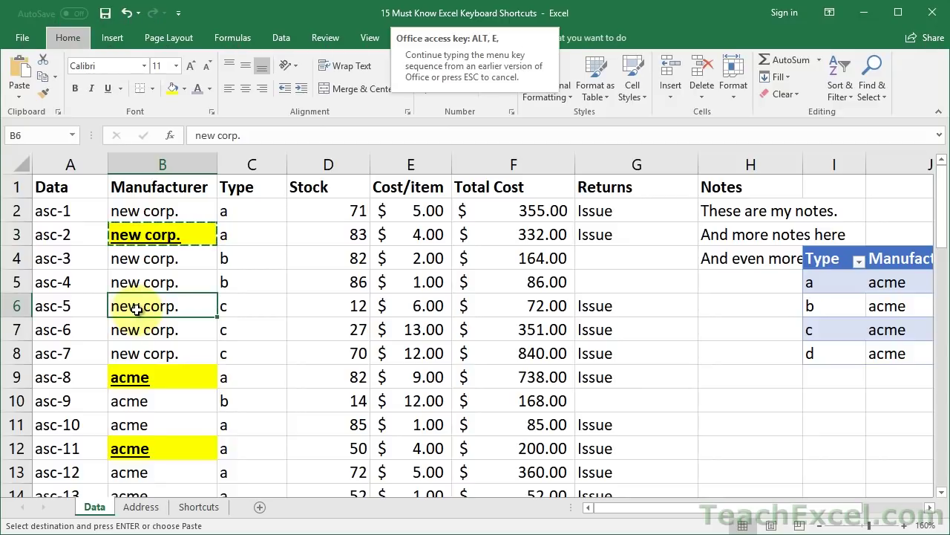
{"action": "key", "text": "s"}
{"action": "key", "text": "t"}
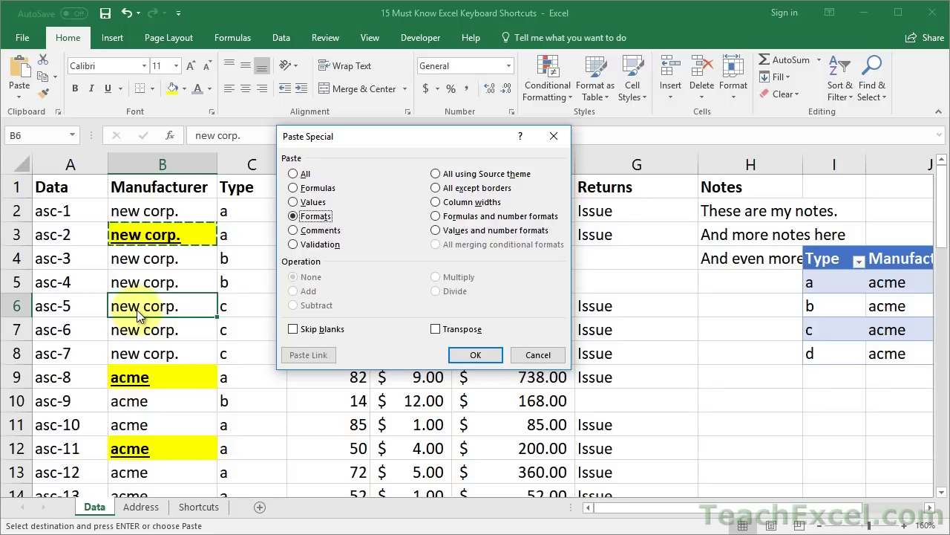
{"action": "key", "text": "Return"}
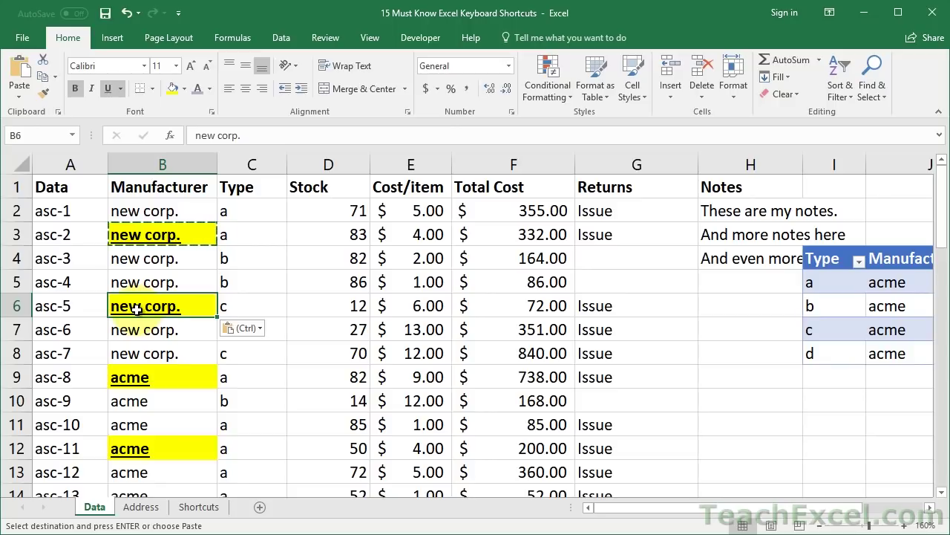
Select B4, open the full Paste Special dialog to examine its options, and close it without pasting.
{"action": "right_click", "coordinate": [136, 258]}
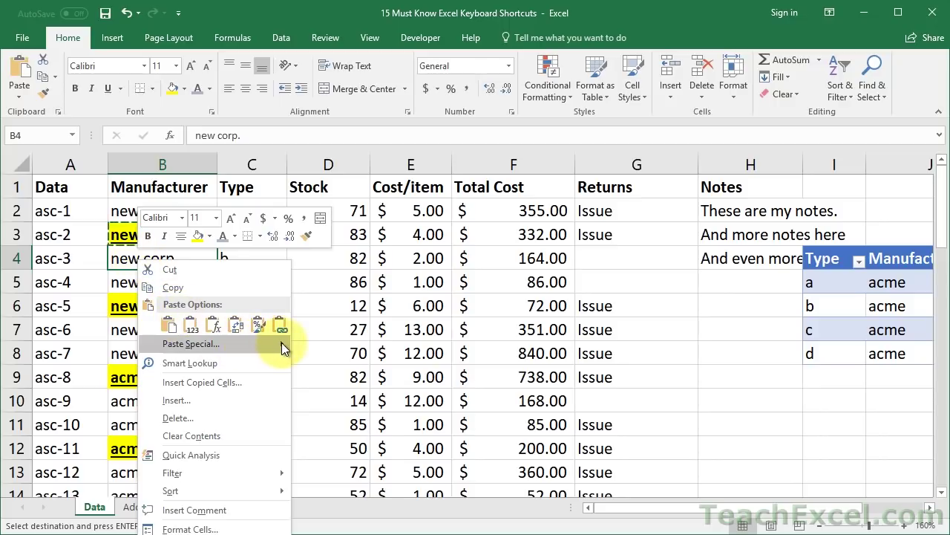
{"action": "mouse_move", "coordinate": [282, 343]}
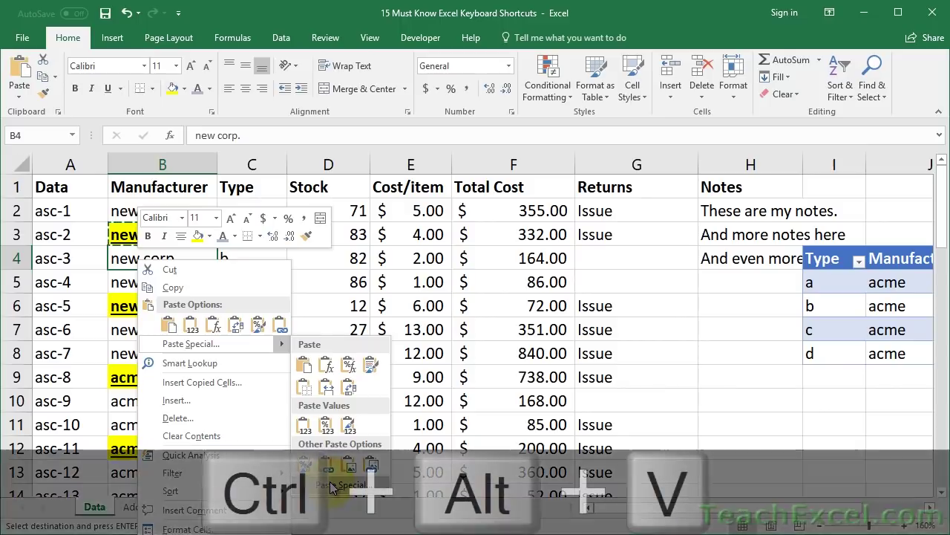
{"action": "left_click", "coordinate": [333, 486]}
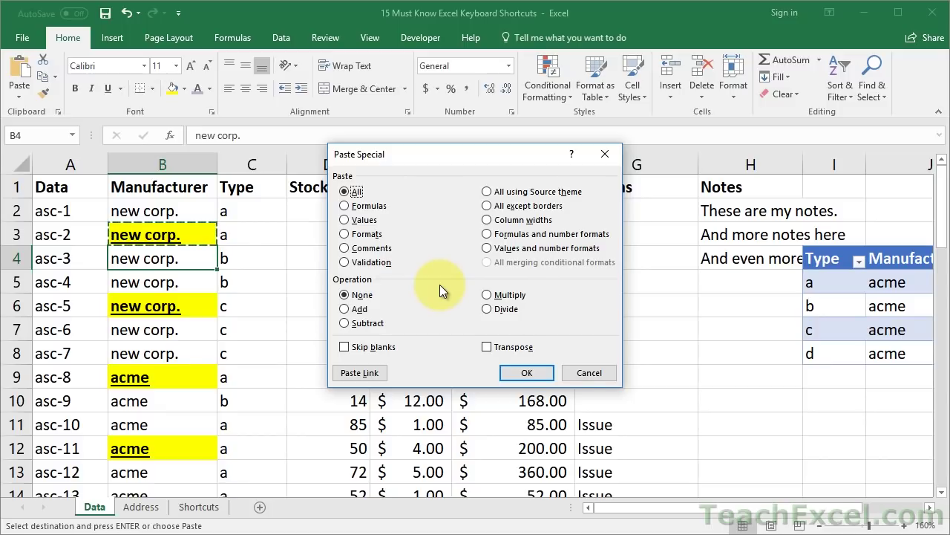
{"action": "key", "text": "Escape"}
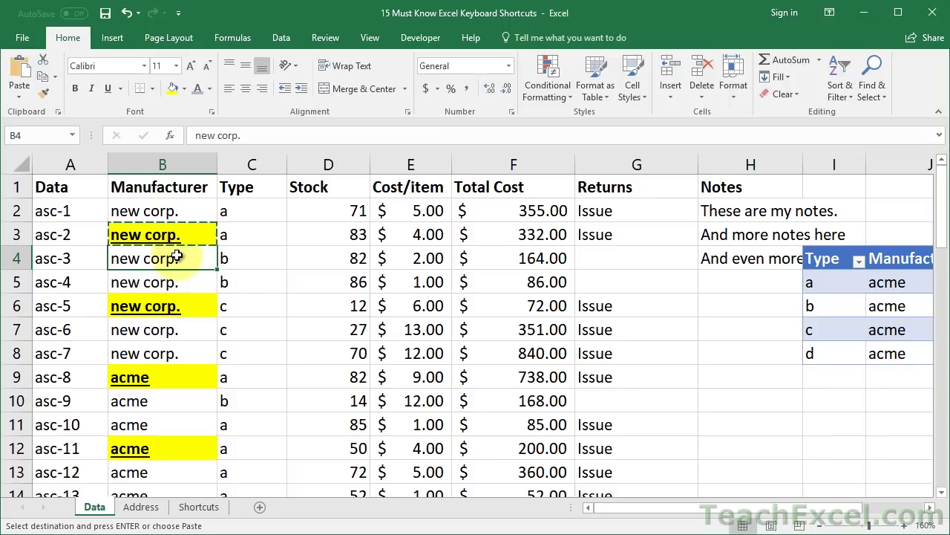
Apply only the copied formatting of B3 to B4 using Paste Special with Formats, and clear the copy selection.
{"action": "key", "text": "ctrl+alt+v"}
{"action": "key", "text": "t"}
{"action": "key", "text": "Return"}
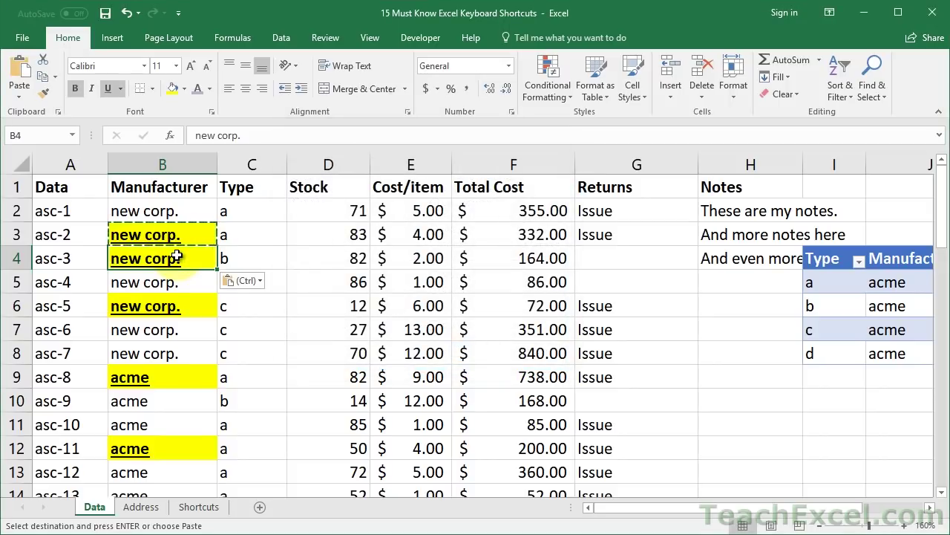
{"action": "key", "text": "Escape"}
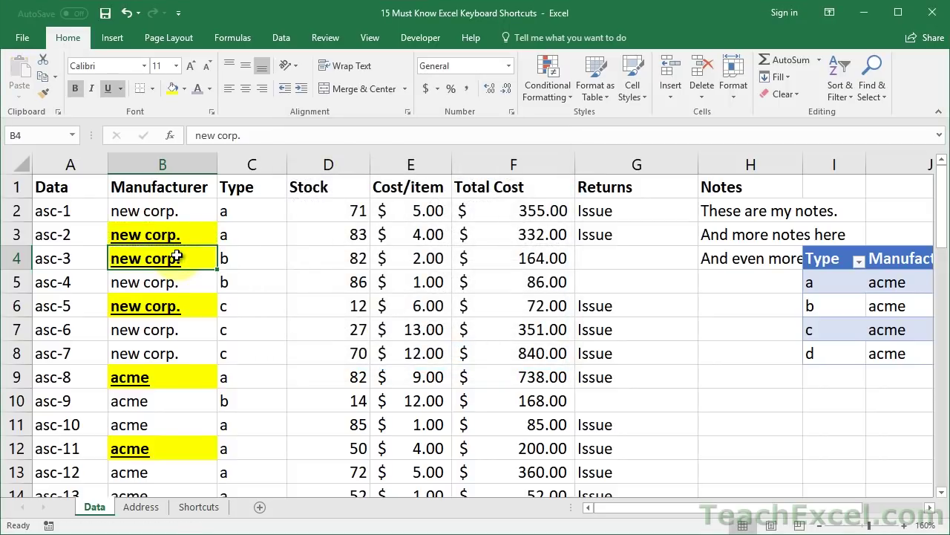
Undo the pasted formats in column B and the bold, underline and yellow fill applied to B3.
{"action": "key", "text": "ctrl+z"}
{"action": "key", "text": "ctrl+z"}
{"action": "key", "text": "ctrl+z"}
{"action": "key", "text": "ctrl+z"}
{"action": "key", "text": "ctrl+z"}
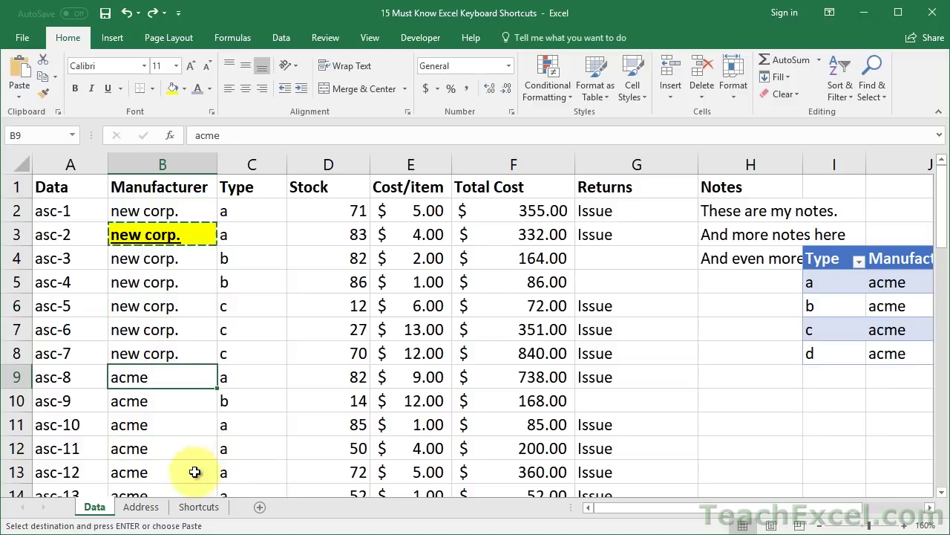
{"action": "key", "text": "ctrl+z"}
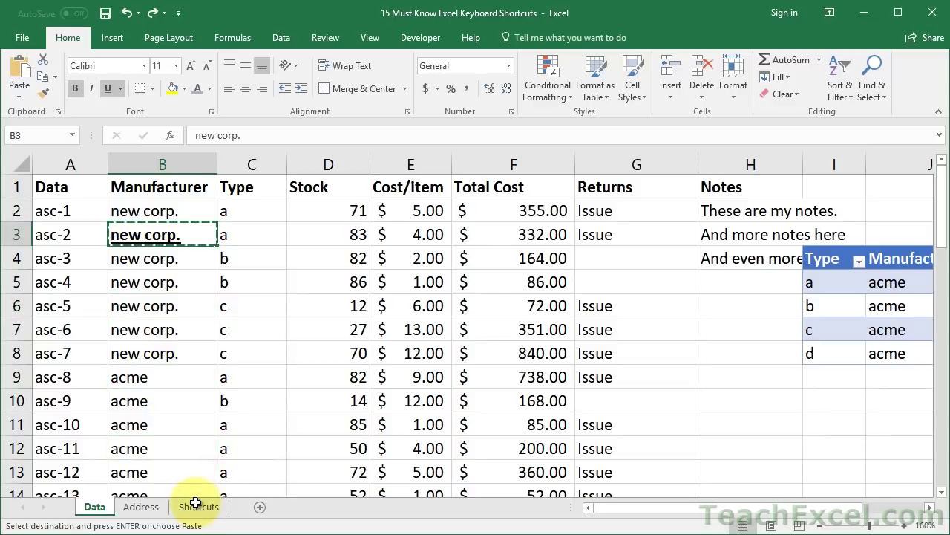
{"action": "key", "text": "ctrl+z"}
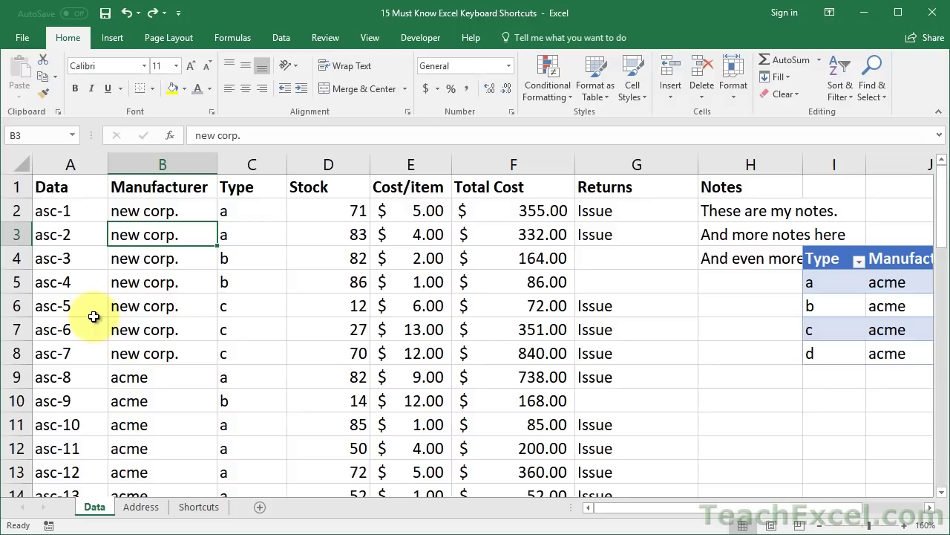
Narrow column H slightly, auto-fit its width to the text in H2, and undo the auto-fit.
{"action": "left_click", "coordinate": [730, 212]}
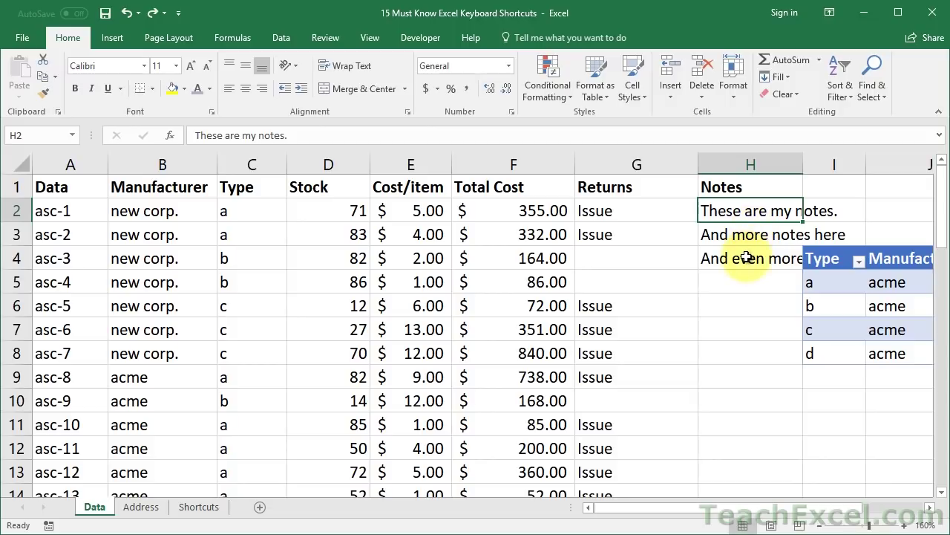
{"action": "mouse_move", "coordinate": [802, 164]}
{"action": "left_mouse_down"}
{"action": "mouse_move", "coordinate": [823, 164]}
{"action": "mouse_move", "coordinate": [796, 165]}
{"action": "left_mouse_up"}
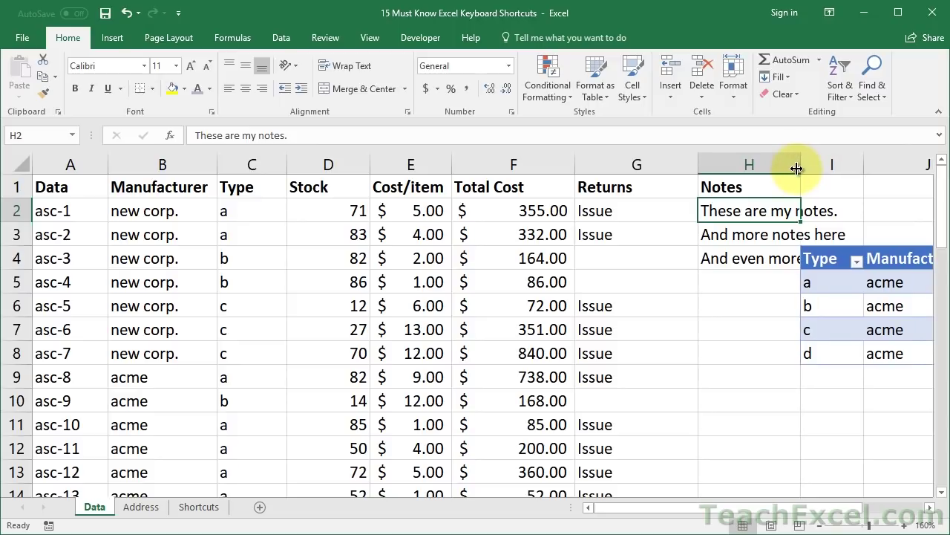
{"action": "key", "text": "alt"}
{"action": "key", "text": "h"}
{"action": "key", "text": "o"}
{"action": "key", "text": "i"}
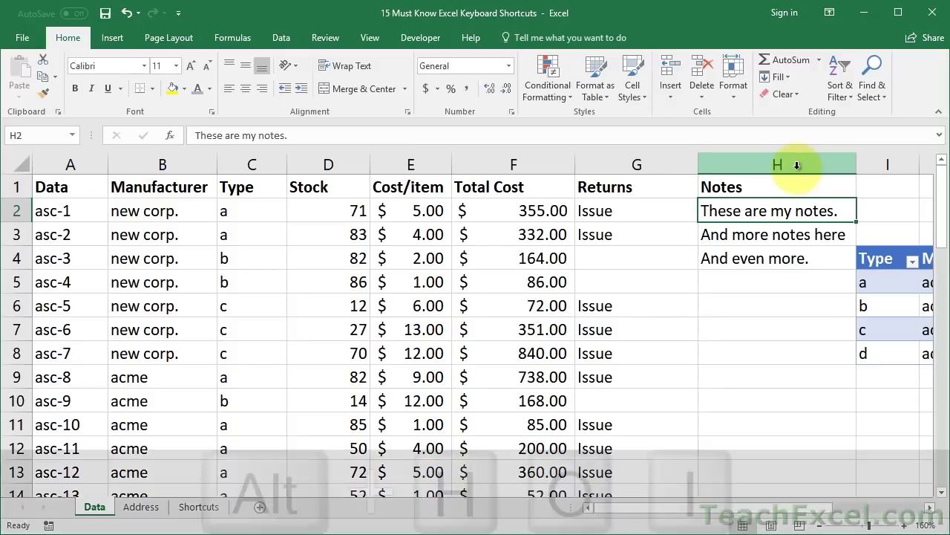
{"action": "key", "text": "ctrl+z"}
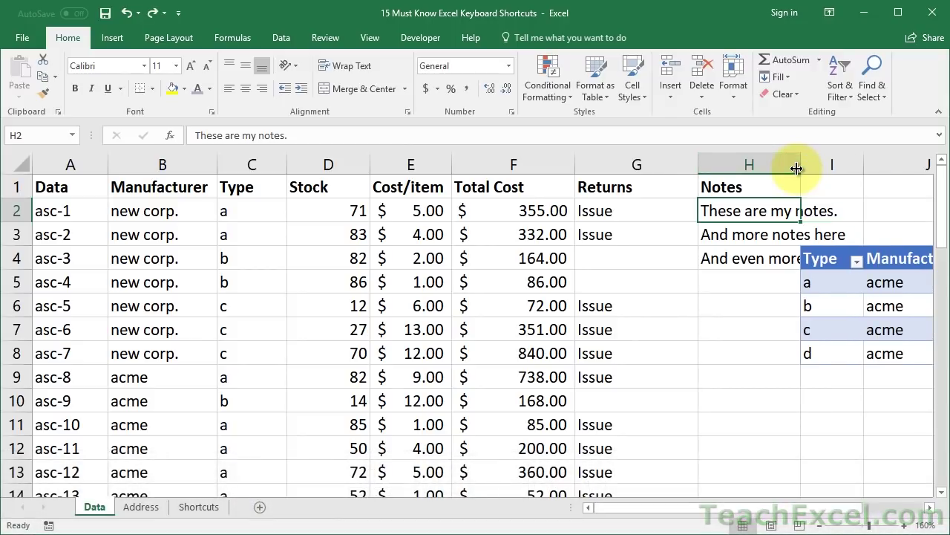
Auto-fit column H's width to the text in H4 only, and undo the auto-fit.
{"action": "key", "text": "Down"}
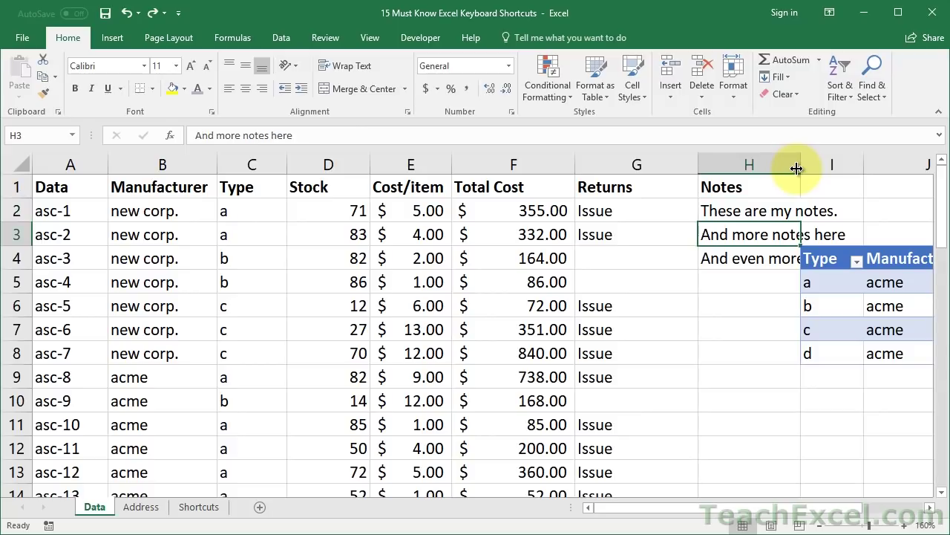
{"action": "key", "text": "Down"}
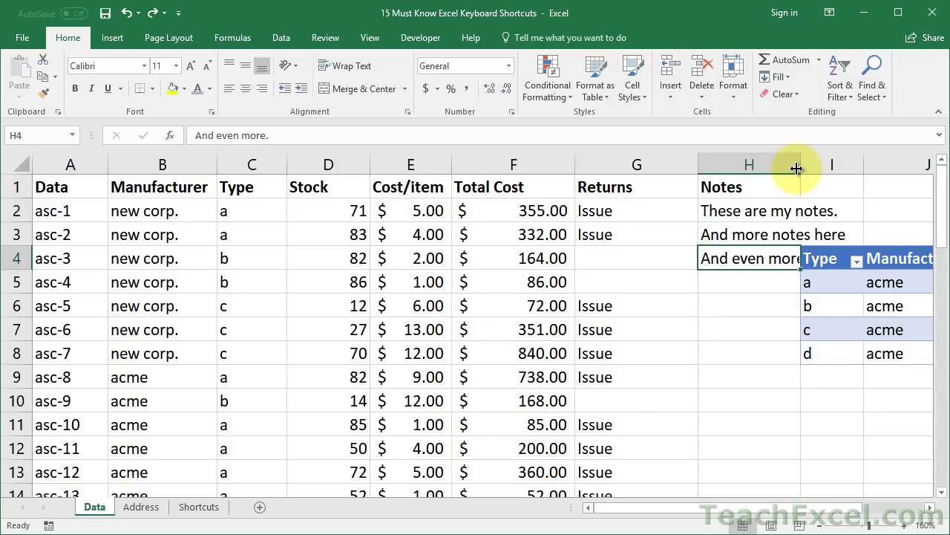
{"action": "key", "text": "alt"}
{"action": "key", "text": "h"}
{"action": "key", "text": "o"}
{"action": "key", "text": "i"}
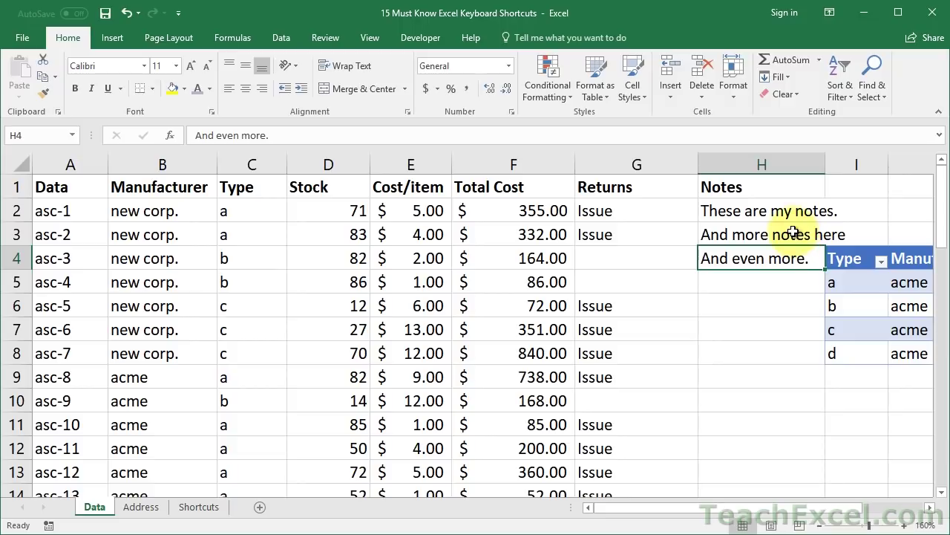
{"action": "key", "text": "ctrl+z"}
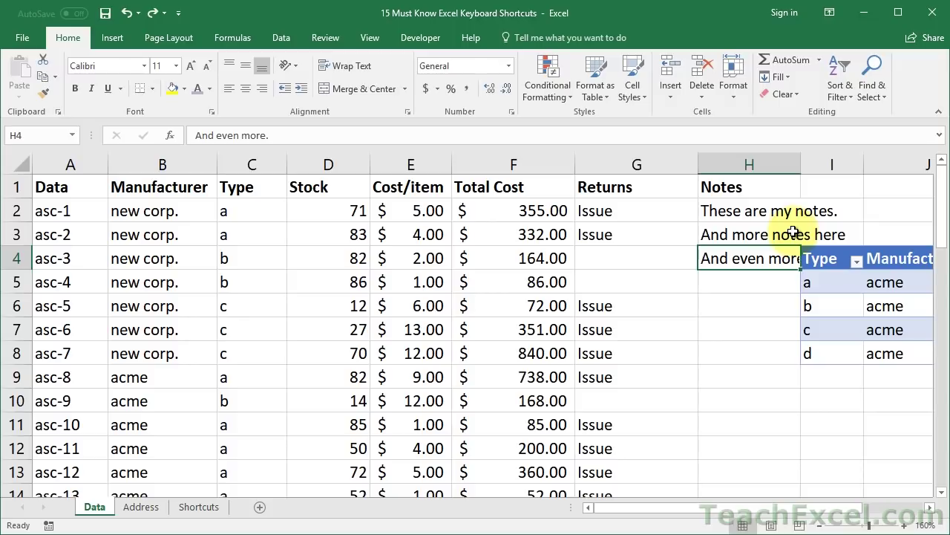
Select the whole of column H from H4, auto-fit its width to all its contents, and undo the auto-fit.
{"action": "key", "text": "ctrl+space"}
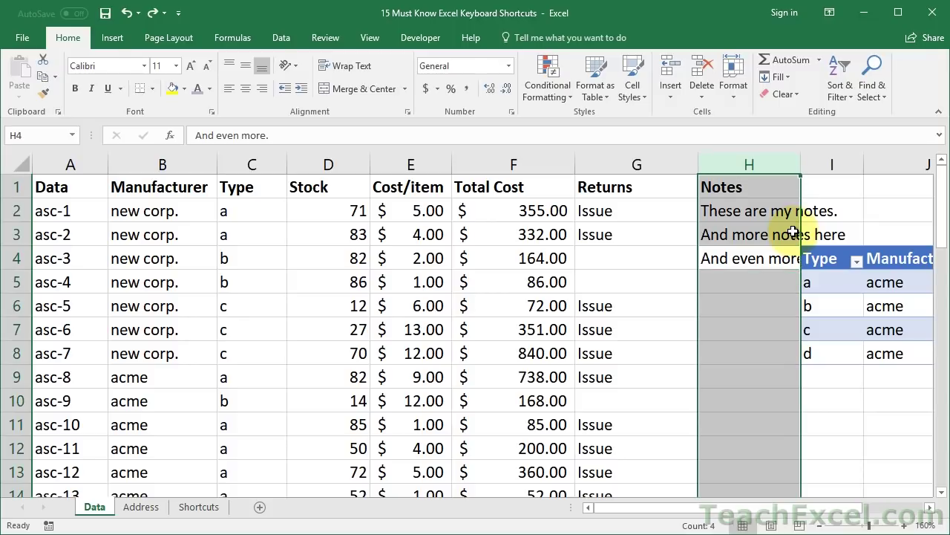
{"action": "key", "text": "alt"}
{"action": "key", "text": "h"}
{"action": "key", "text": "o"}
{"action": "key", "text": "i"}
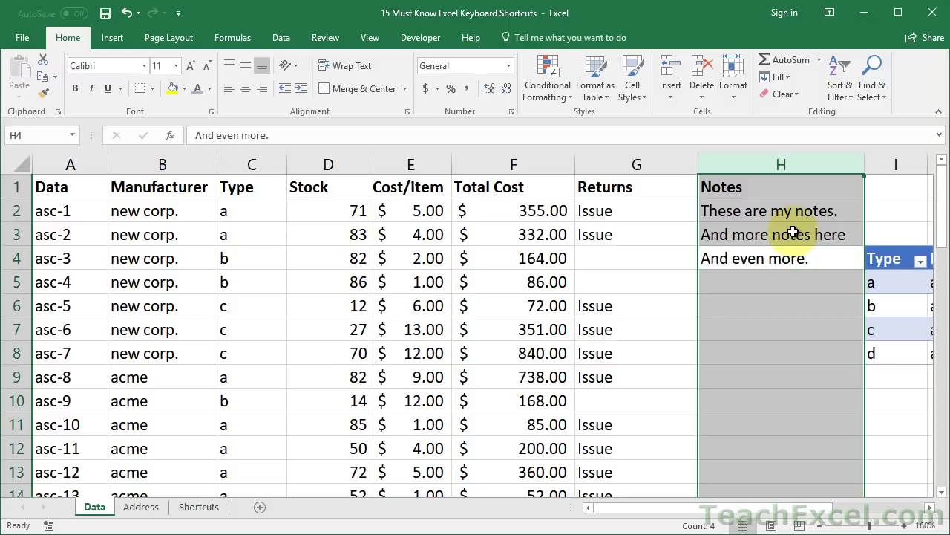
{"action": "key", "text": "ctrl+z"}
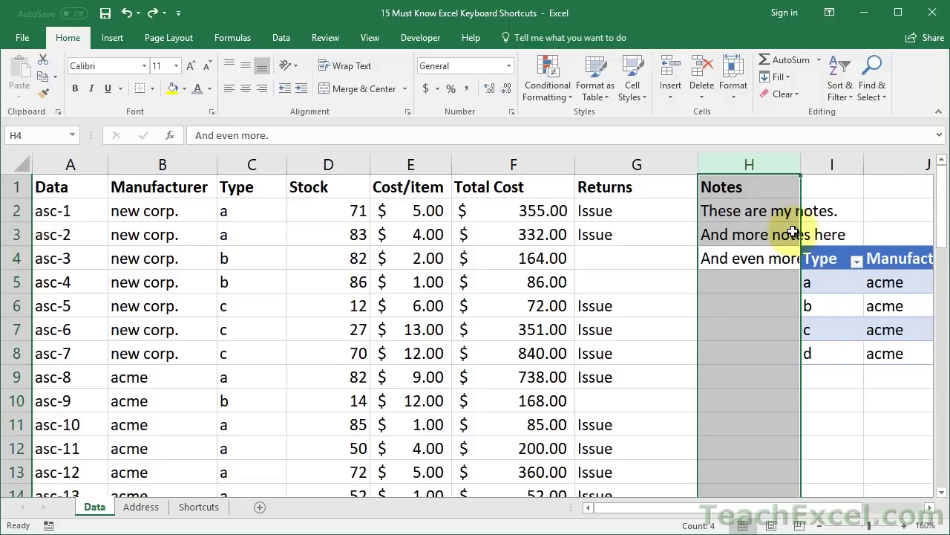
Select the entire Notes column from H3, auto-fit its width to the longest entry, and deselect it by selecting H5.
{"action": "left_click", "coordinate": [793, 231]}
{"action": "key", "text": "ctrl+space"}
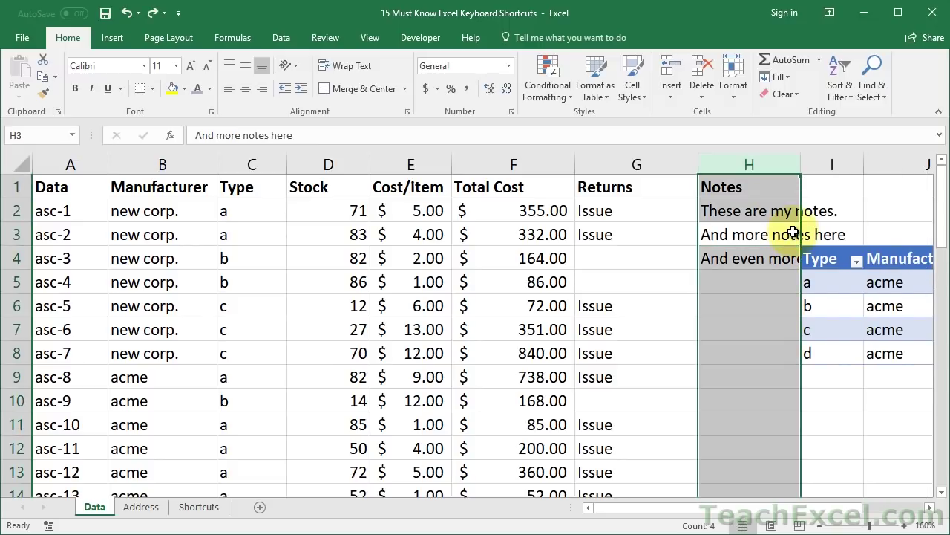
{"action": "key", "text": "alt+h"}
{"action": "key", "text": "o"}
{"action": "key", "text": "i"}
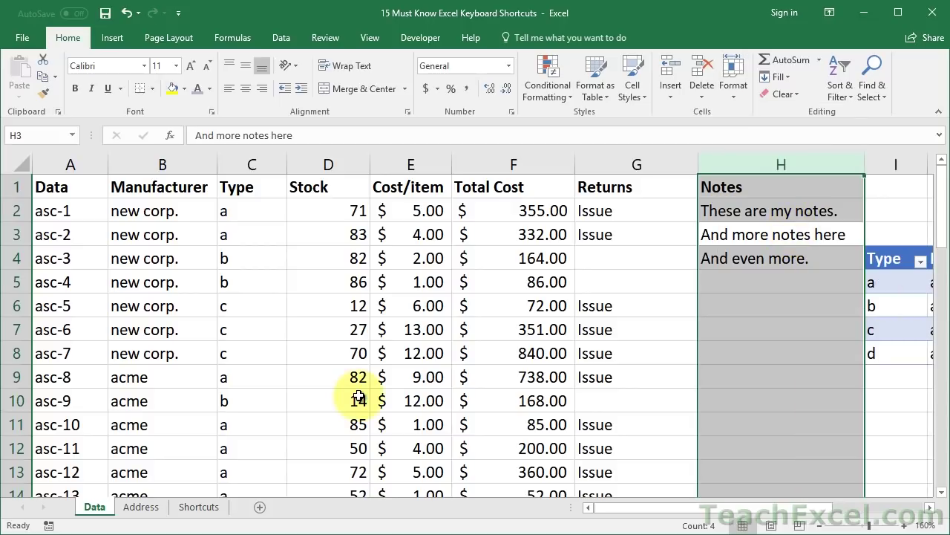
{"action": "left_click", "coordinate": [727, 281]}
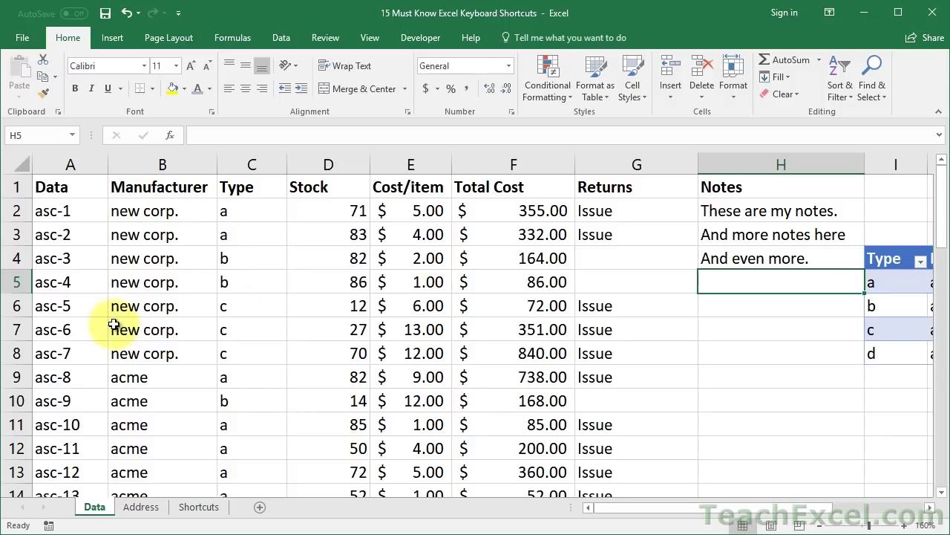
Examine the shortcut list in A1:B15 of the Shortcuts sheet at 140% zoom, and finish with D8 selected.
{"action": "left_click", "coordinate": [141, 508]}
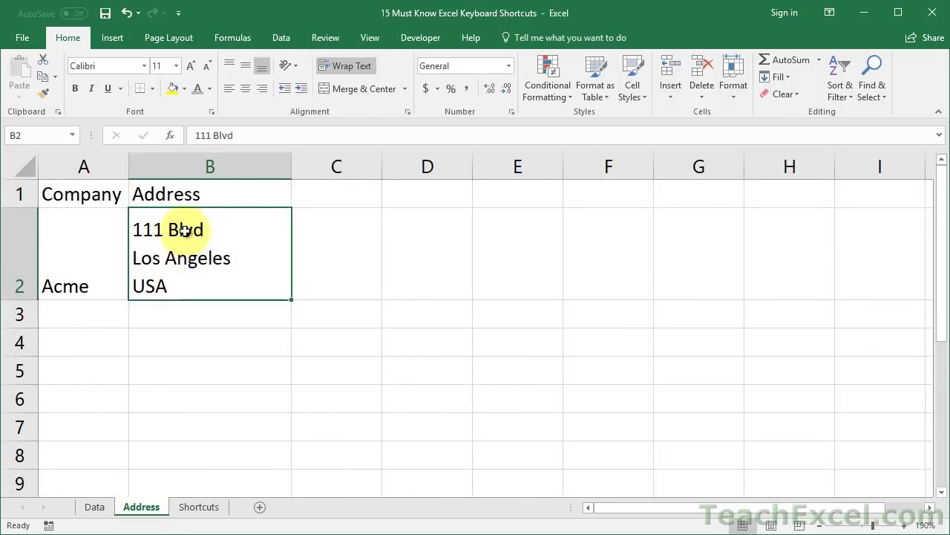
{"action": "left_click", "coordinate": [199, 508]}
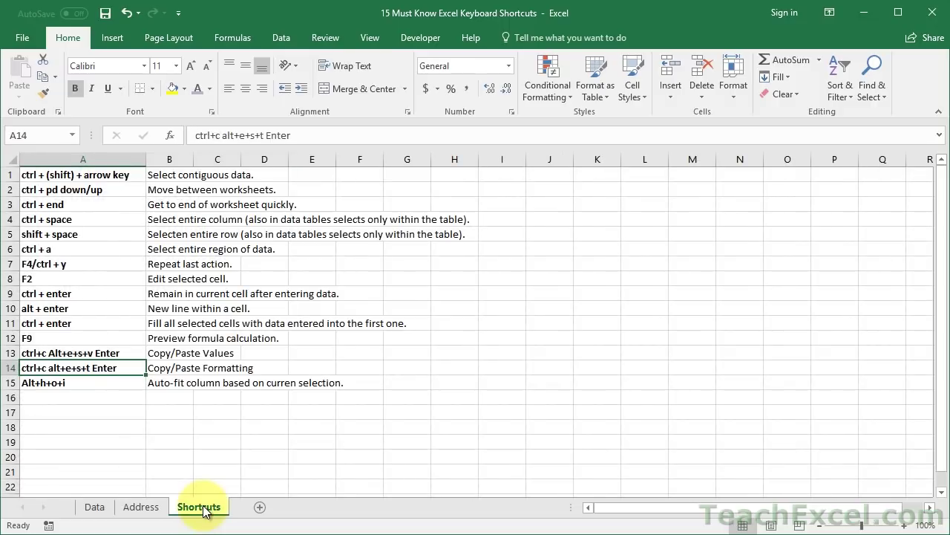
{"action": "left_click", "coordinate": [905, 526]}
{"action": "left_click", "coordinate": [904, 526]}
{"action": "left_click", "coordinate": [904, 525]}
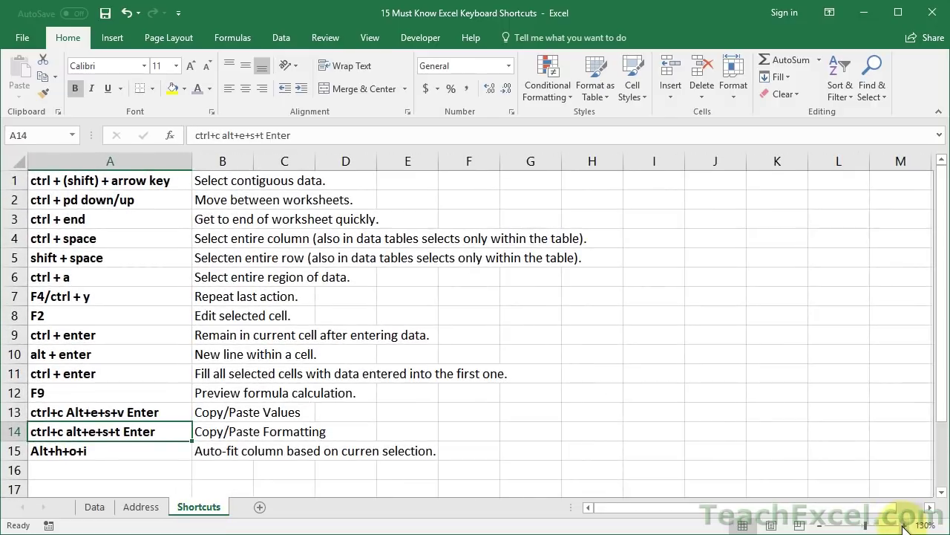
{"action": "left_click", "coordinate": [905, 526]}
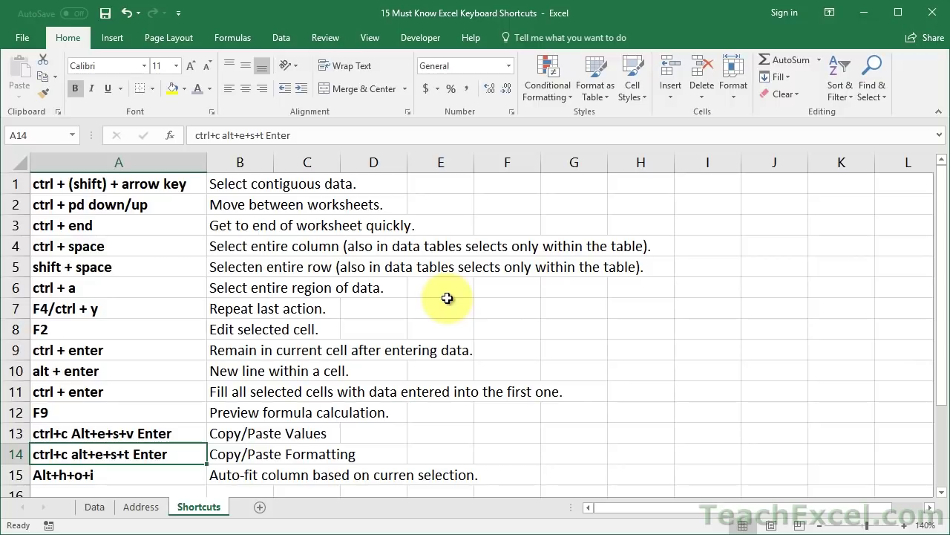
{"action": "left_click_drag", "start_coordinate": [126, 191], "coordinate": [260, 479]}
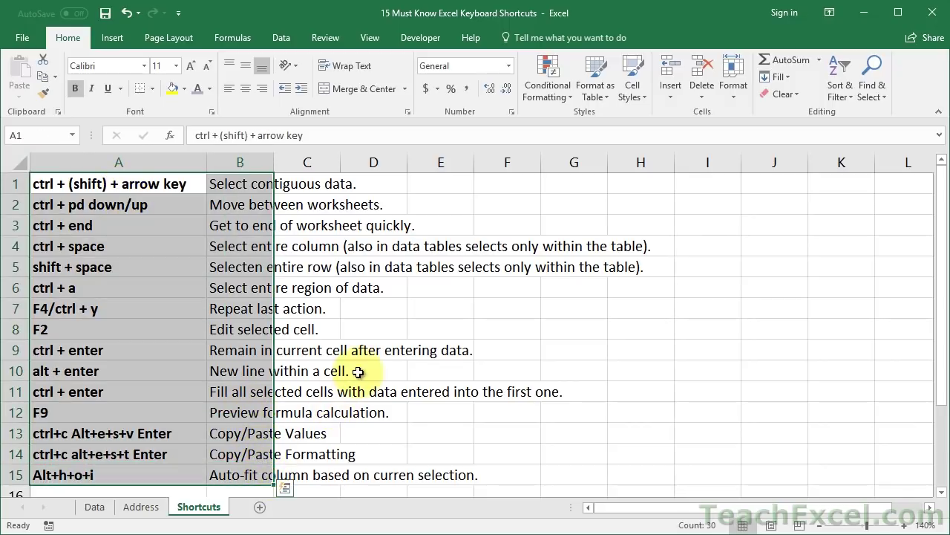
{"action": "left_click", "coordinate": [362, 332]}
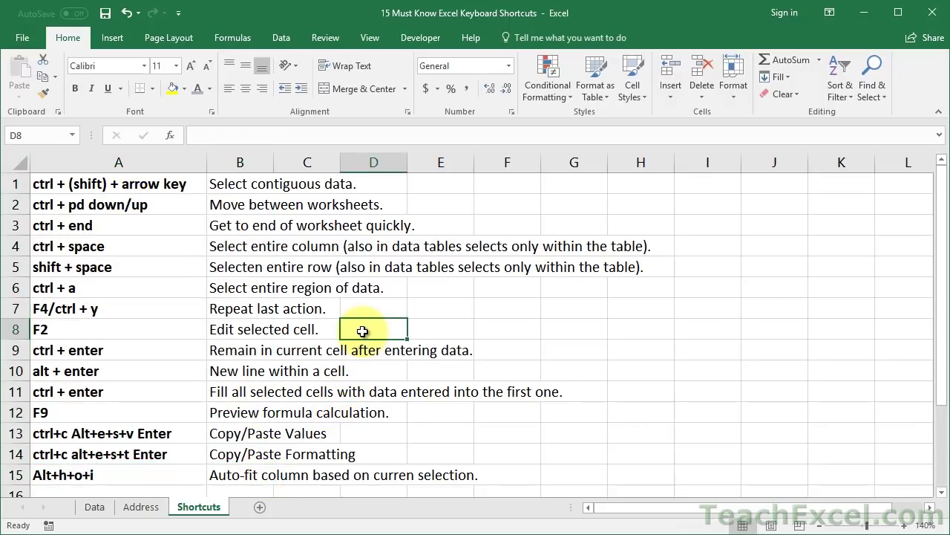